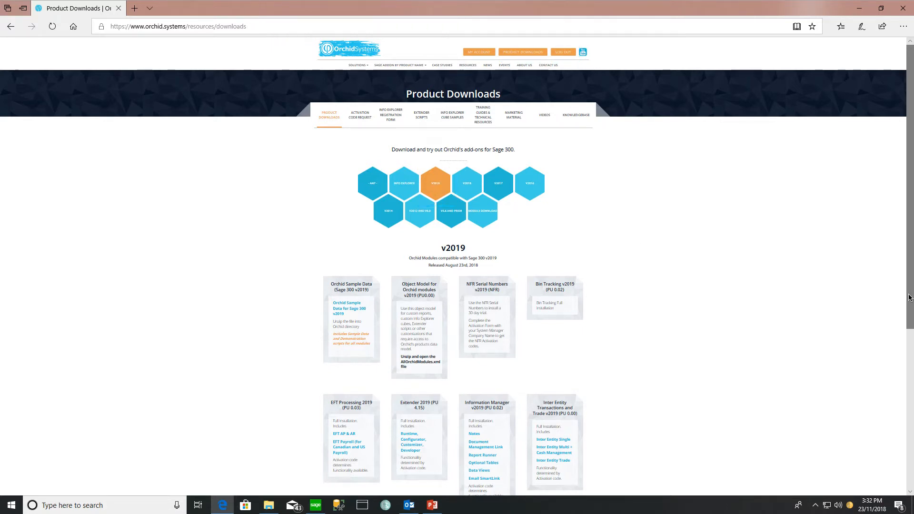
# - Scroll to the Return Material Authorizations v2019 download card and open the Downloads folder
pyautogui.scroll(-1, 412, 162)
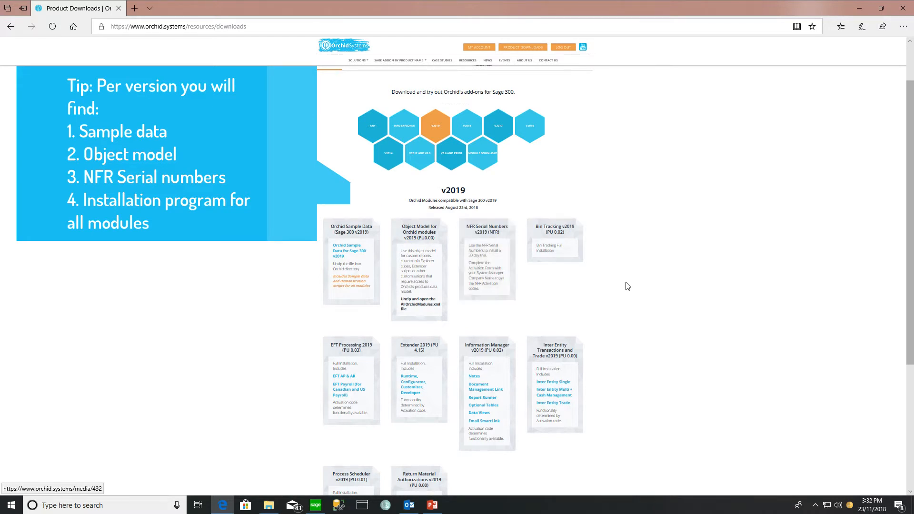
pyautogui.scroll(-4, 665, 296)
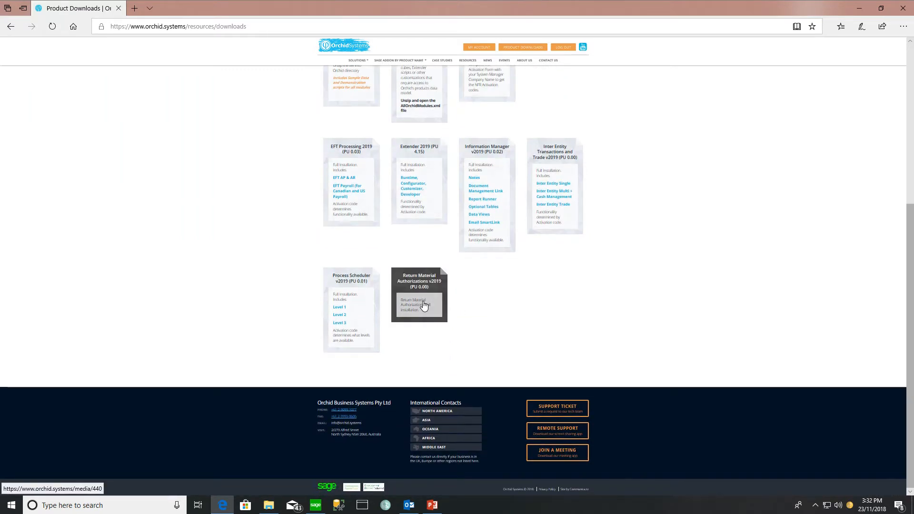
pyautogui.click(269, 504)
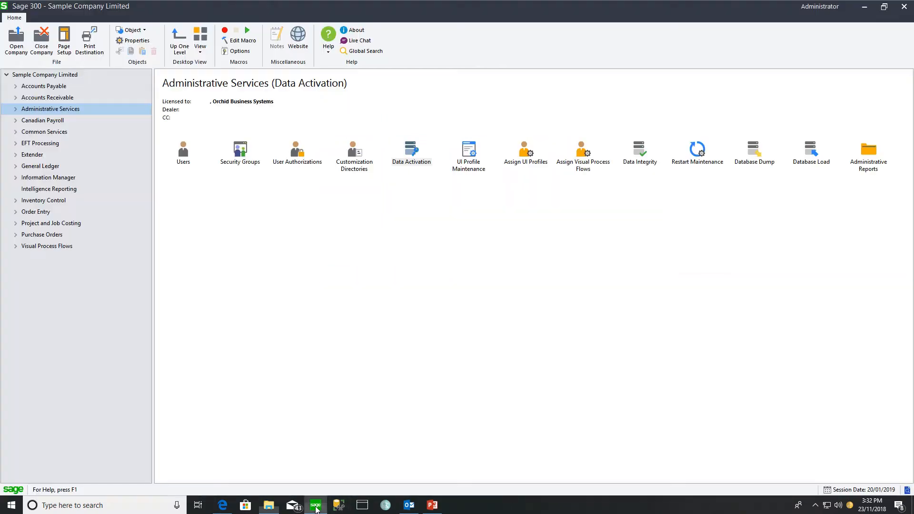
# - Use Data Activation to activate Return Material Authorization 6.6A for Sample Company Limited, confirming the backup
pyautogui.click(316, 505)
pyautogui.doubleClick(412, 151)
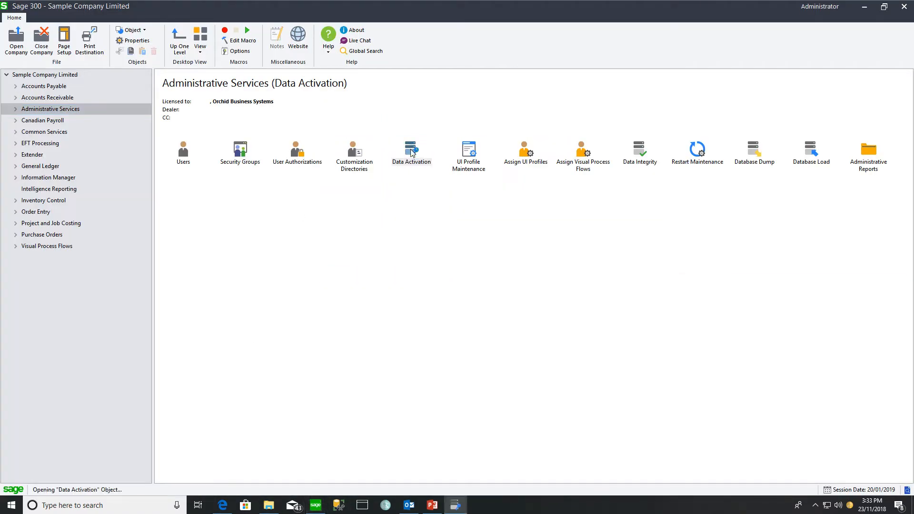
pyautogui.click(355, 274)
pyautogui.click(464, 308)
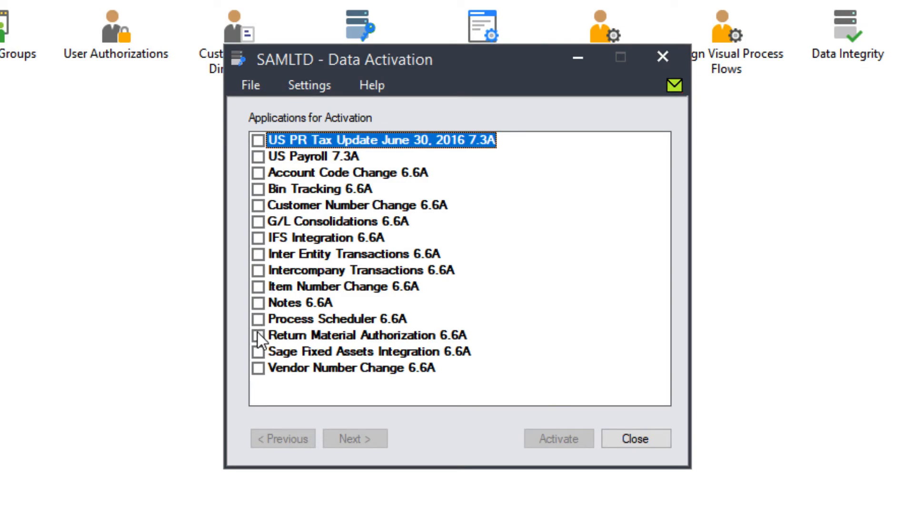
pyautogui.click(258, 336)
pyautogui.click(371, 440)
pyautogui.click(571, 438)
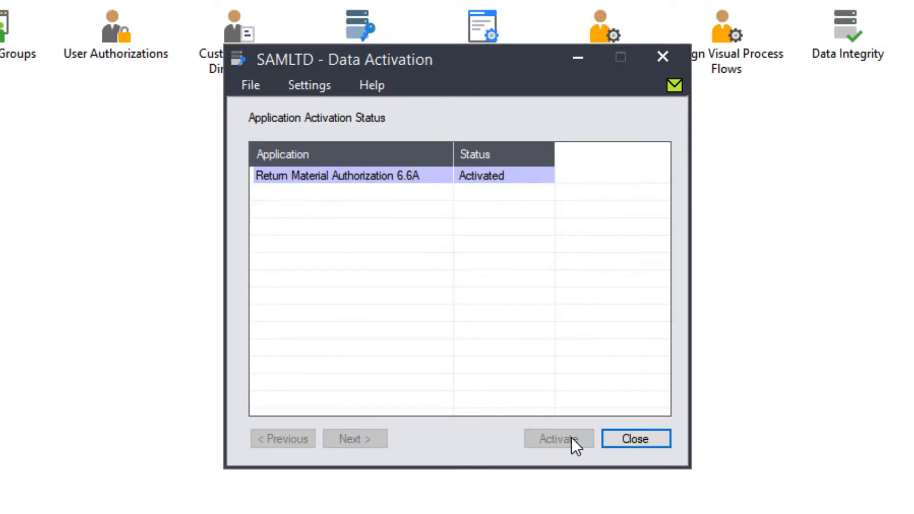
pyautogui.click(636, 439)
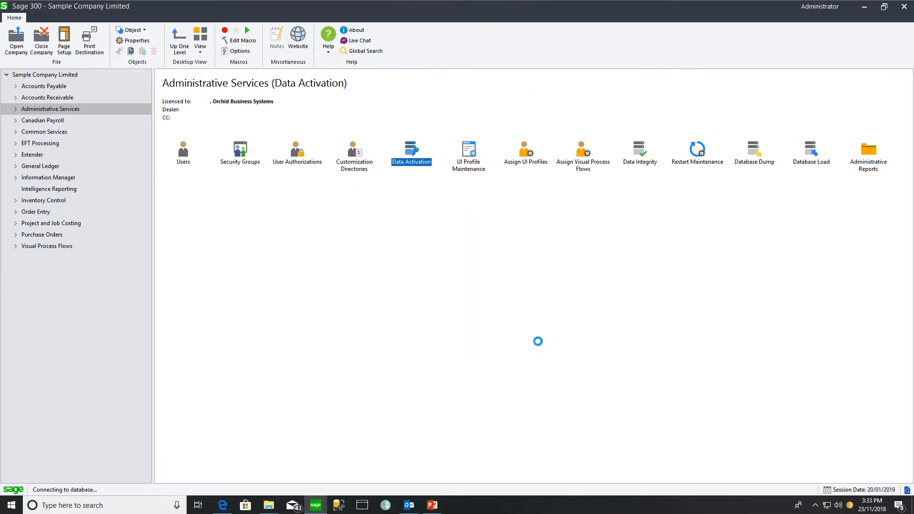
# - Assign the R/A Transactions process flow to user ADMIN, save it, and display the flow
pyautogui.doubleClick(584, 163)
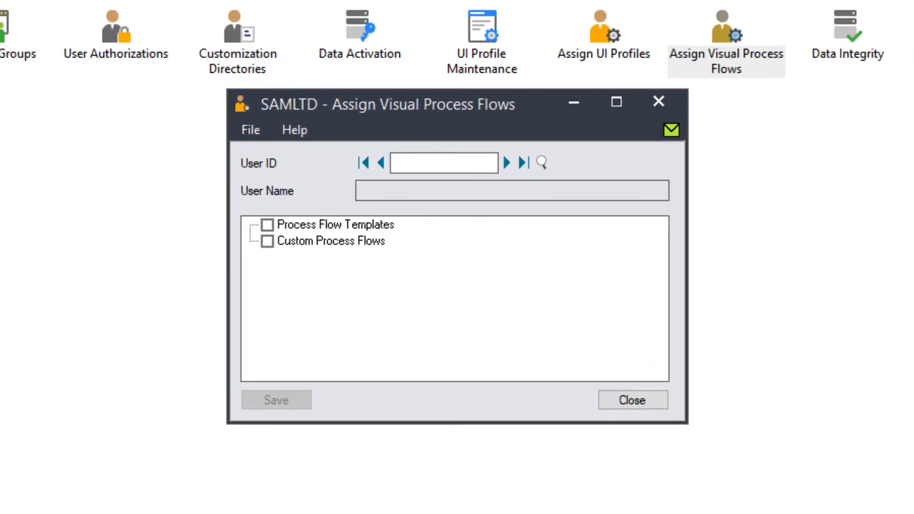
pyautogui.write('ADMIN')
pyautogui.press('Tab')
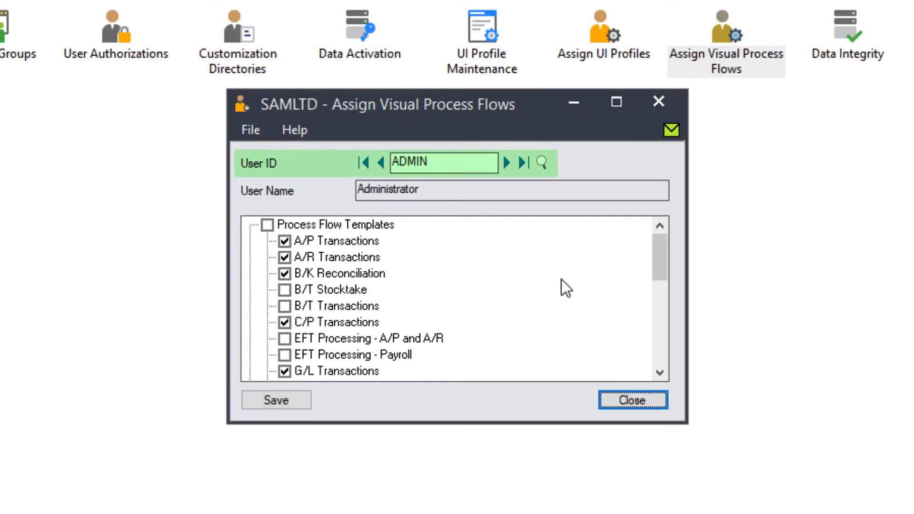
pyautogui.moveTo(659, 265); pyautogui.dragTo(659, 342)
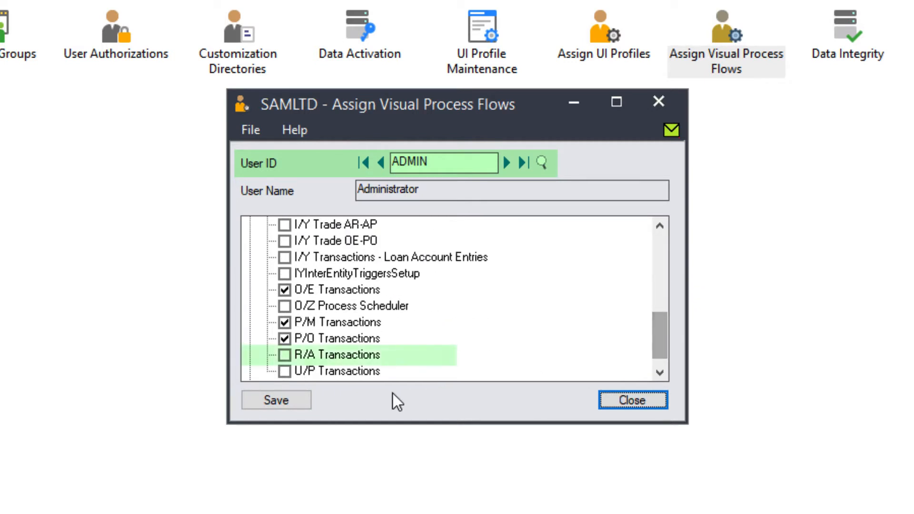
pyautogui.click(287, 355)
pyautogui.click(261, 399)
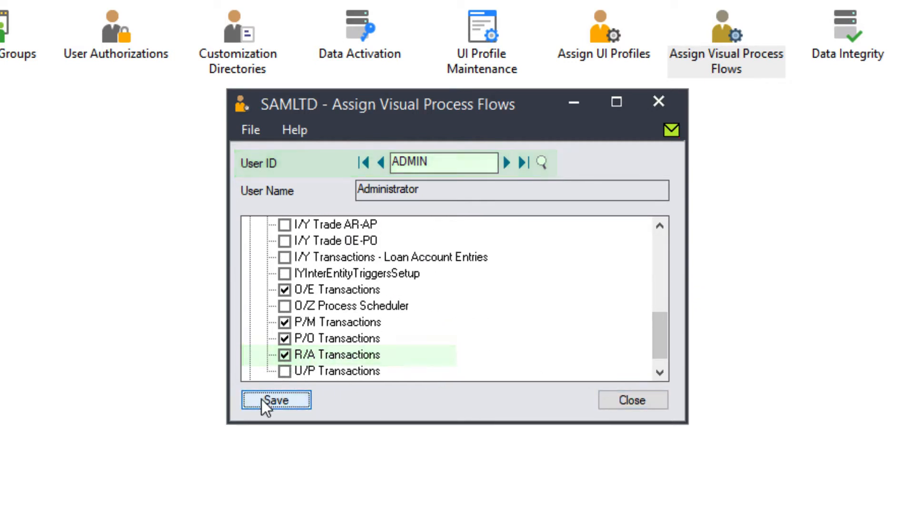
pyautogui.click(51, 406)
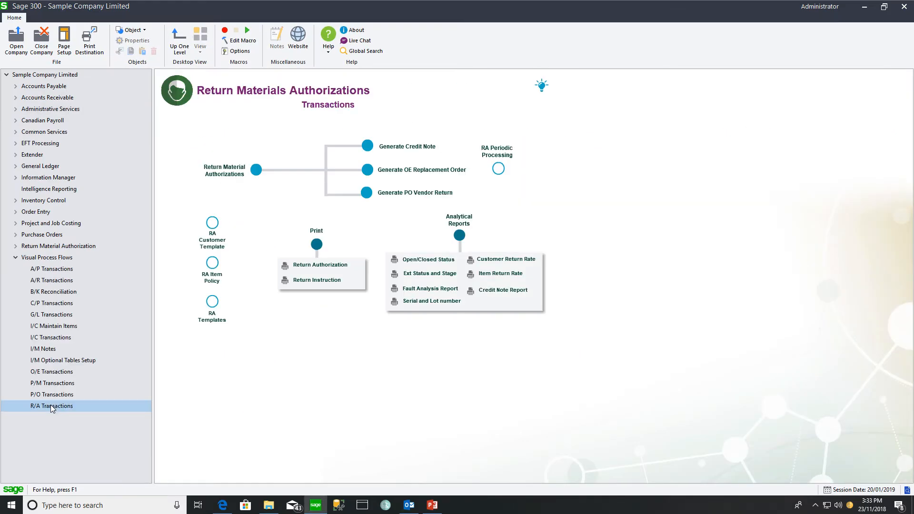
# - Expand the Return Material Authorization module and open the RMA Registration details
pyautogui.click(54, 247)
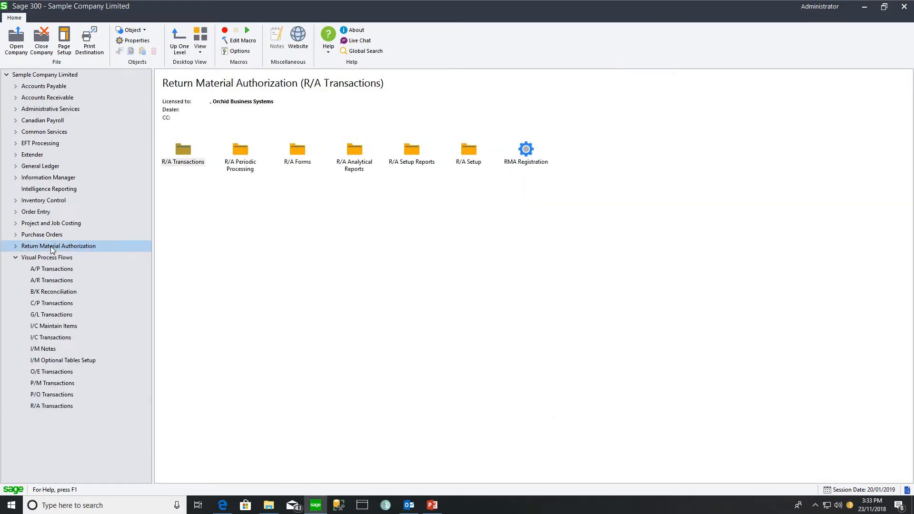
pyautogui.doubleClick(524, 152)
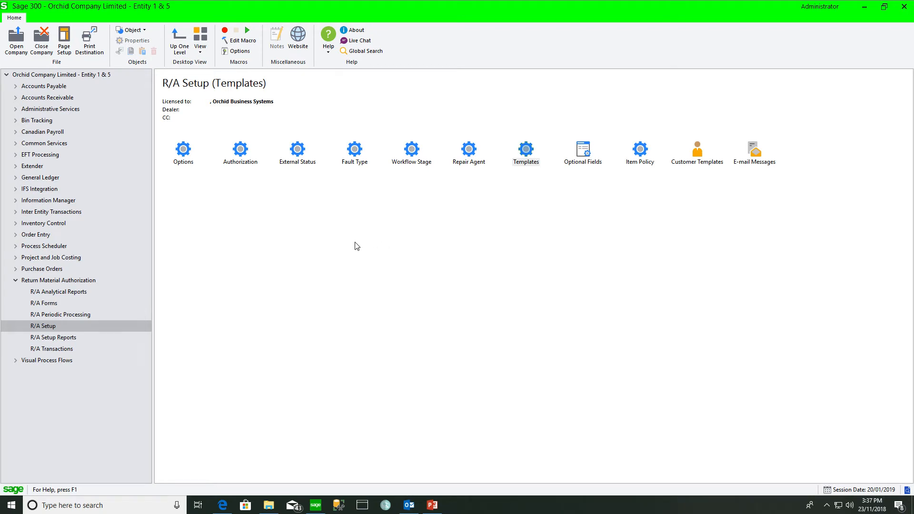
# - Open RA Options and view the Processing settings, such as the RMA prefix and 90-day expiry
pyautogui.doubleClick(182, 152)
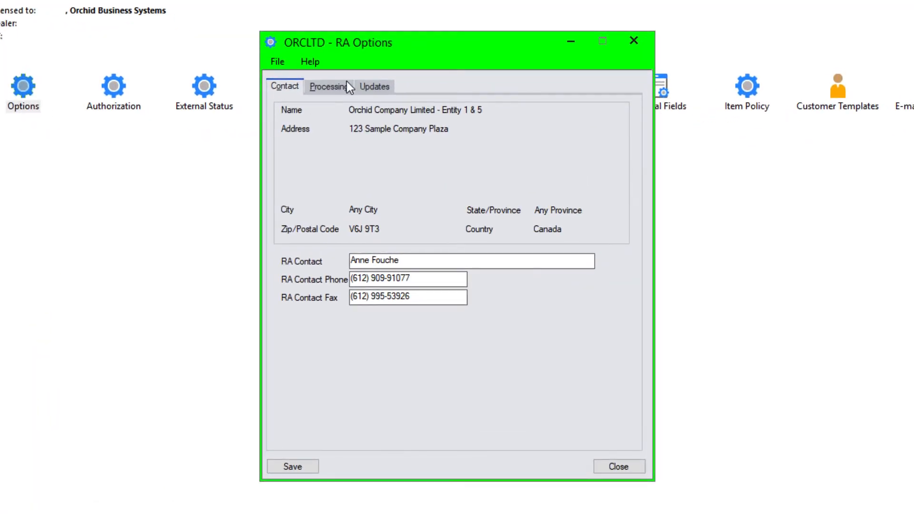
pyautogui.click(366, 141)
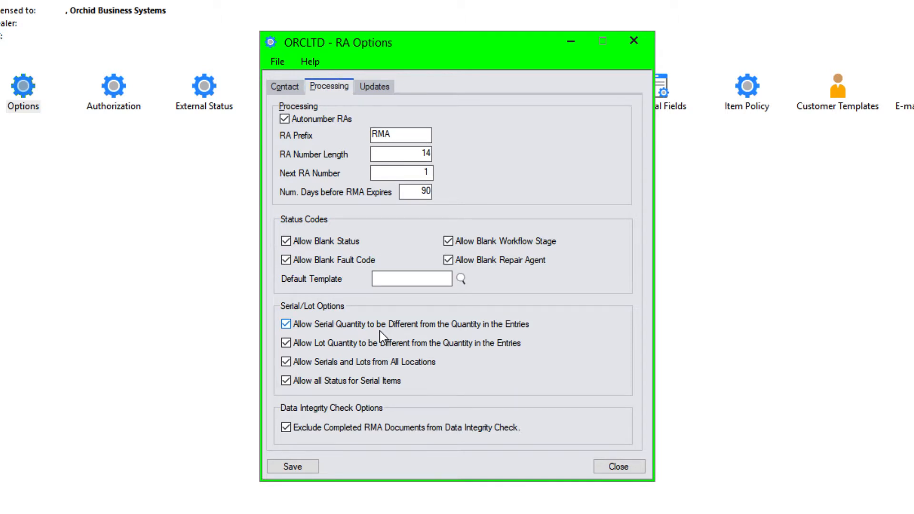
# - Check the installed RA update, close RA Options, and open RA Authorizations
pyautogui.click(376, 87)
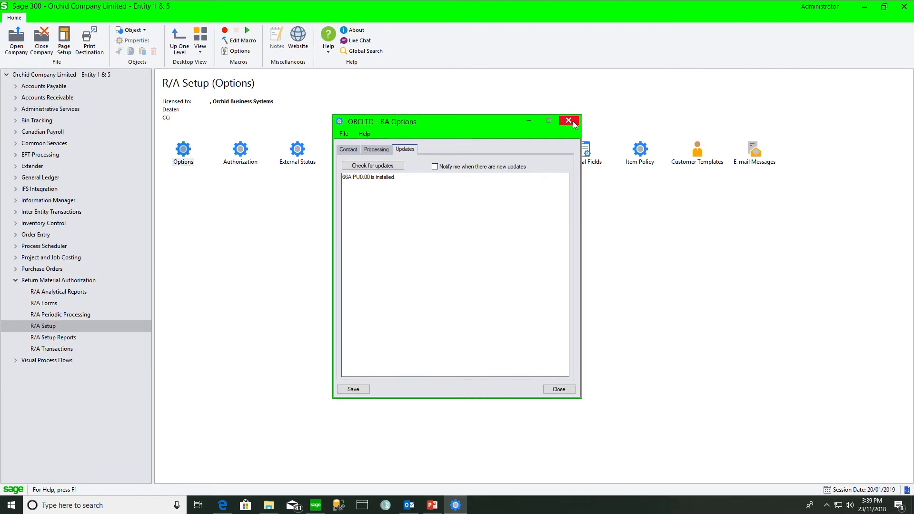
pyautogui.click(619, 467)
pyautogui.doubleClick(113, 87)
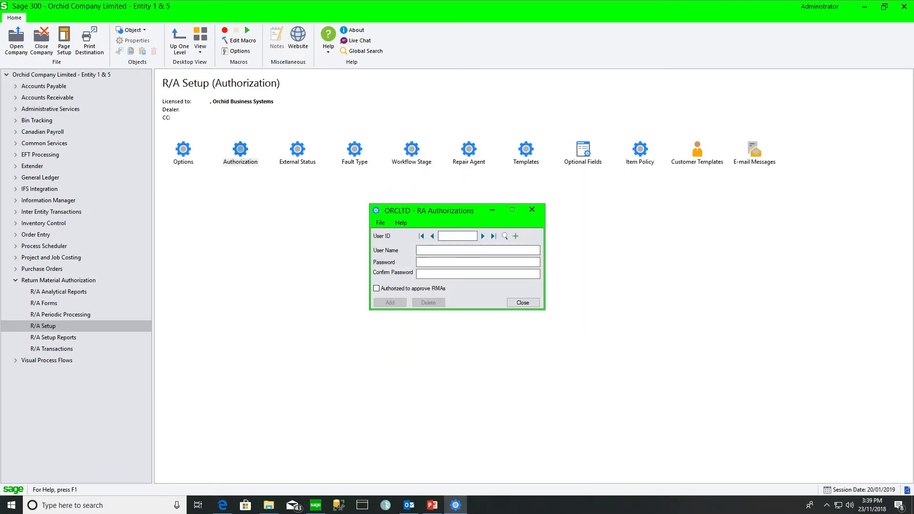
# - Step through the users authorized to approve RMAs, then open RA External Status
pyautogui.click(483, 236)
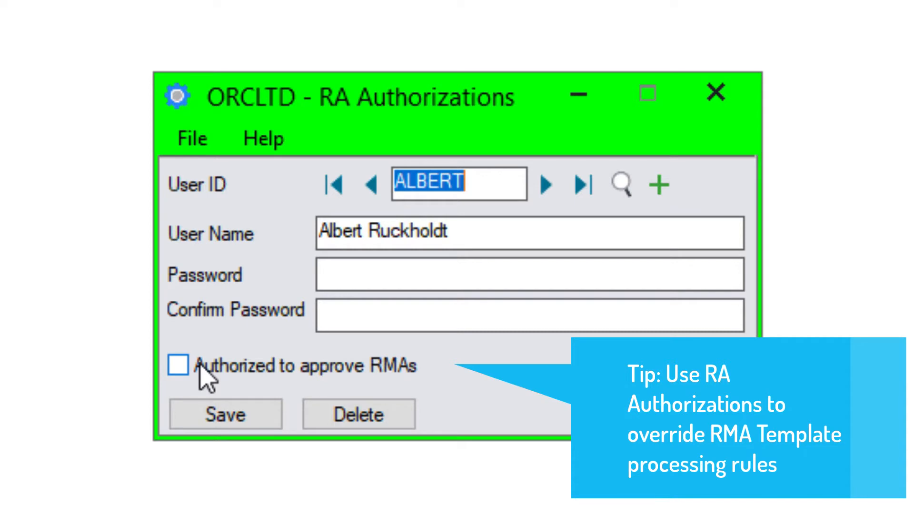
pyautogui.click(558, 187)
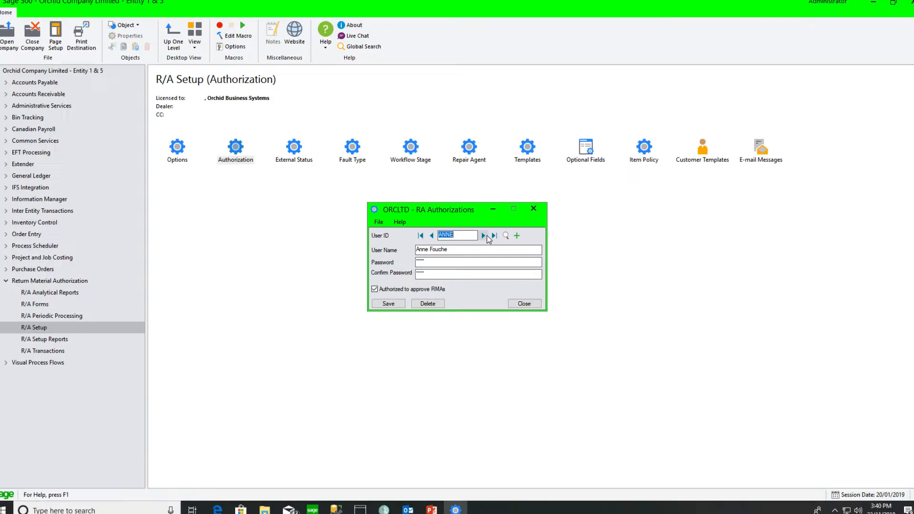
pyautogui.click(534, 208)
pyautogui.doubleClick(294, 147)
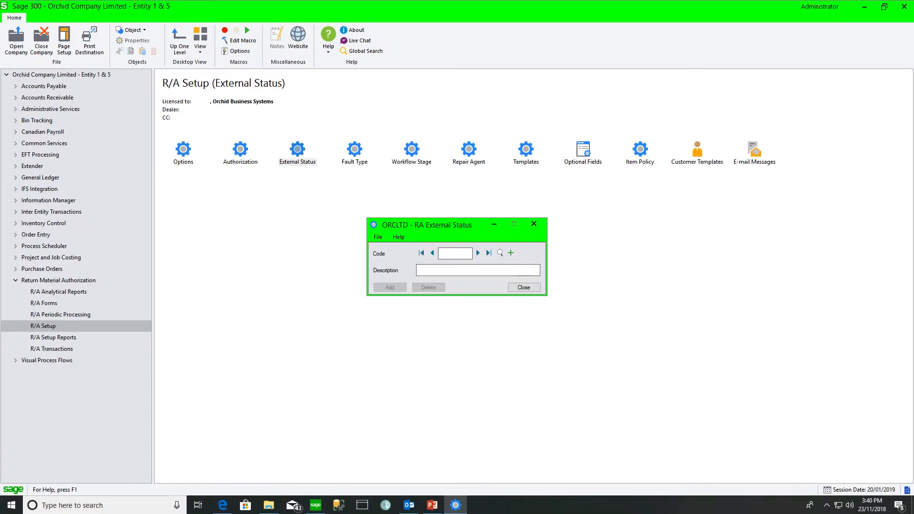
# - Review external status codes BROK, DIT, DPS and WC, loading BROK and the next code, then close
pyautogui.click(499, 253)
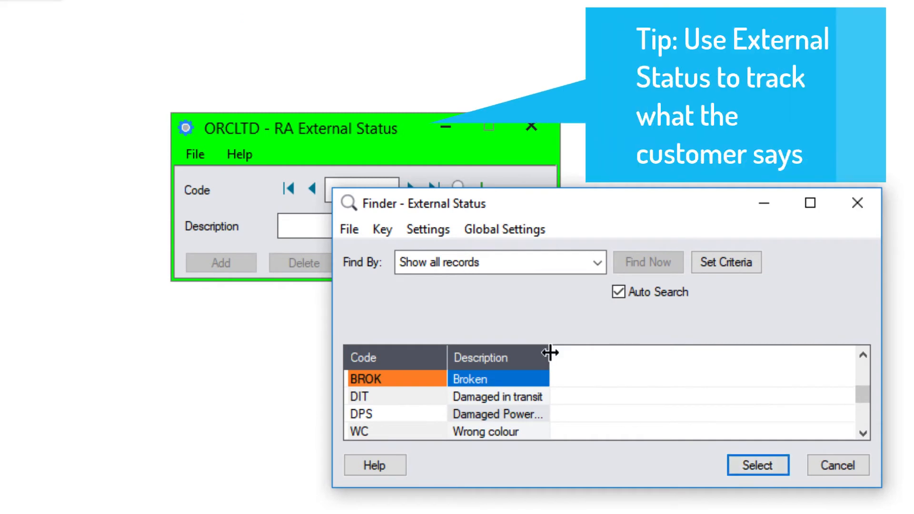
pyautogui.moveTo(550, 352); pyautogui.dragTo(610, 352)
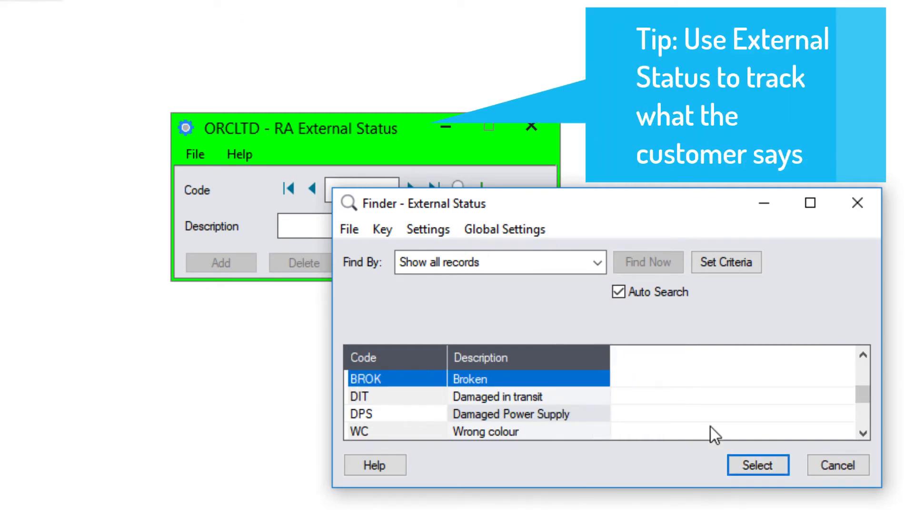
pyautogui.click(749, 465)
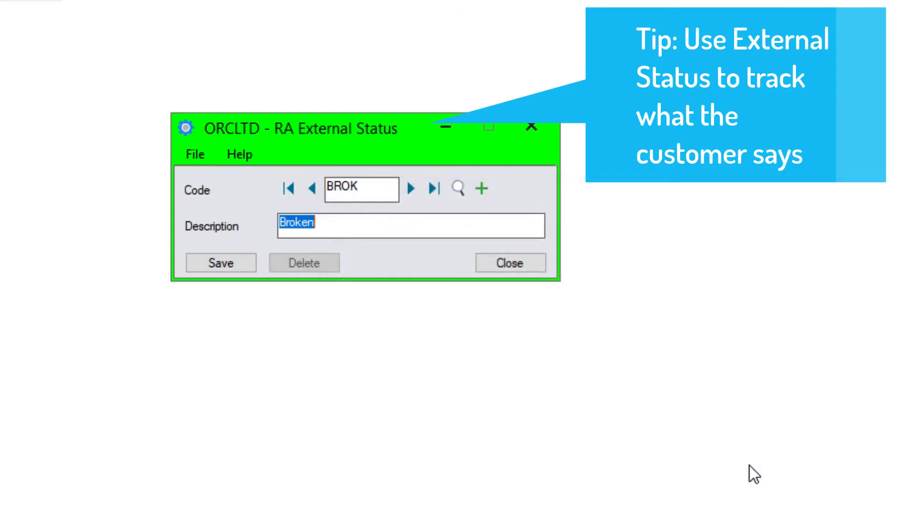
pyautogui.click(411, 189)
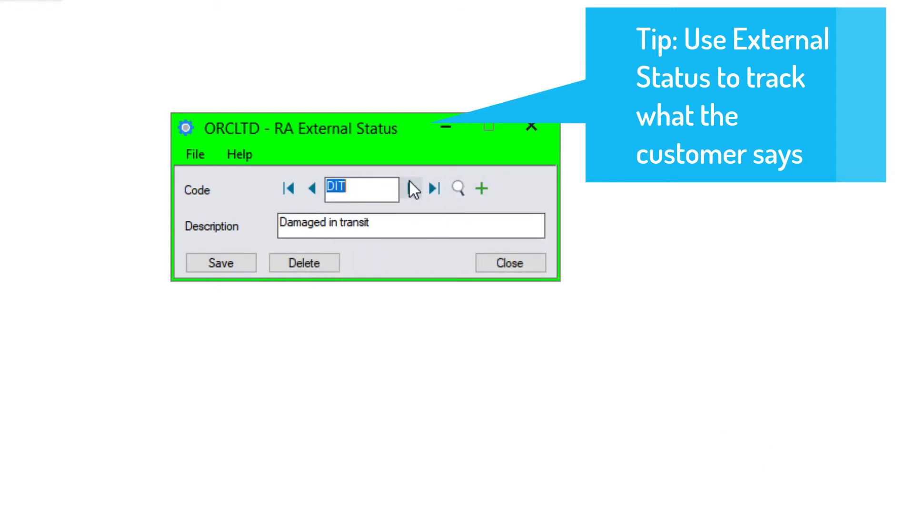
pyautogui.click(460, 191)
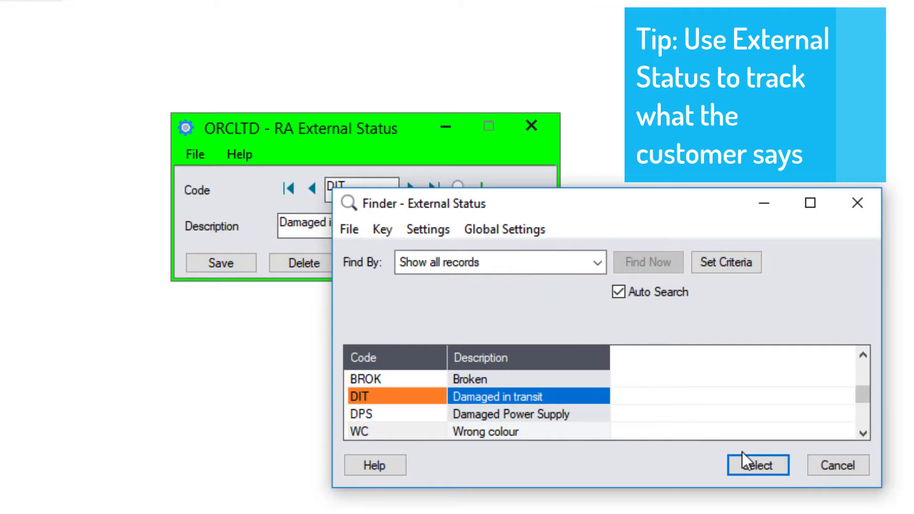
pyautogui.click(838, 465)
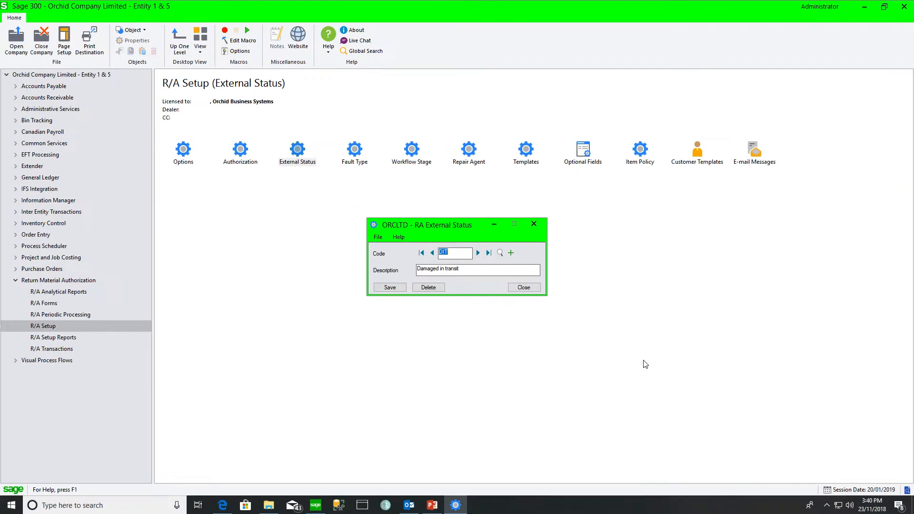
pyautogui.click(523, 287)
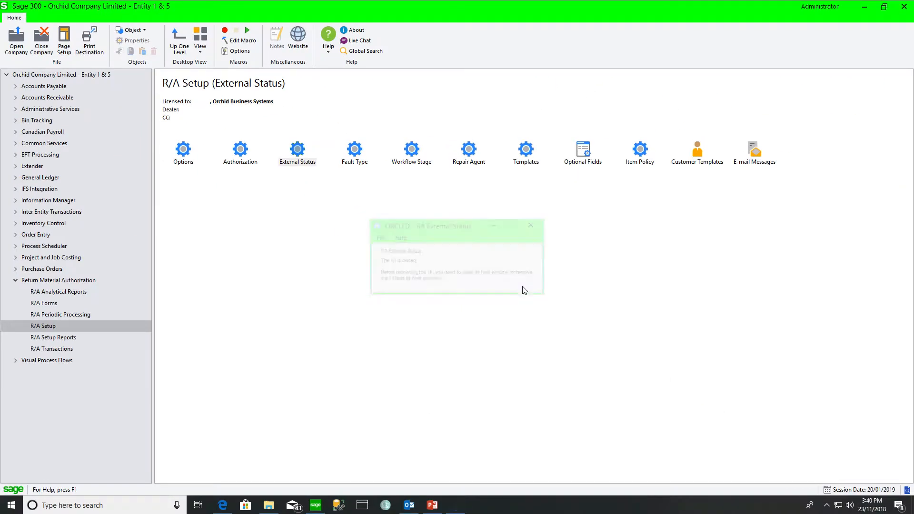
# - Review fault codes 01 Electical, 02 Cracked Casing, 03 Damaged seal and 88 Damaged in Transit
pyautogui.doubleClick(353, 151)
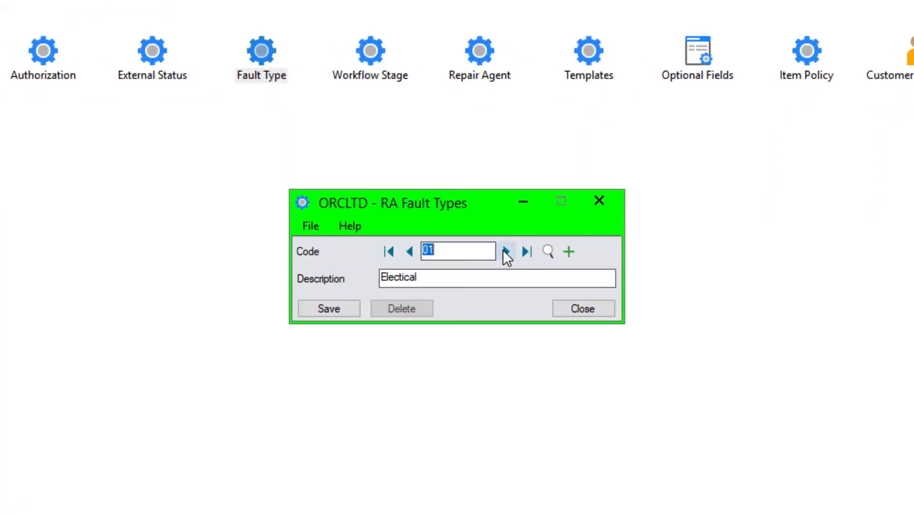
pyautogui.click(548, 252)
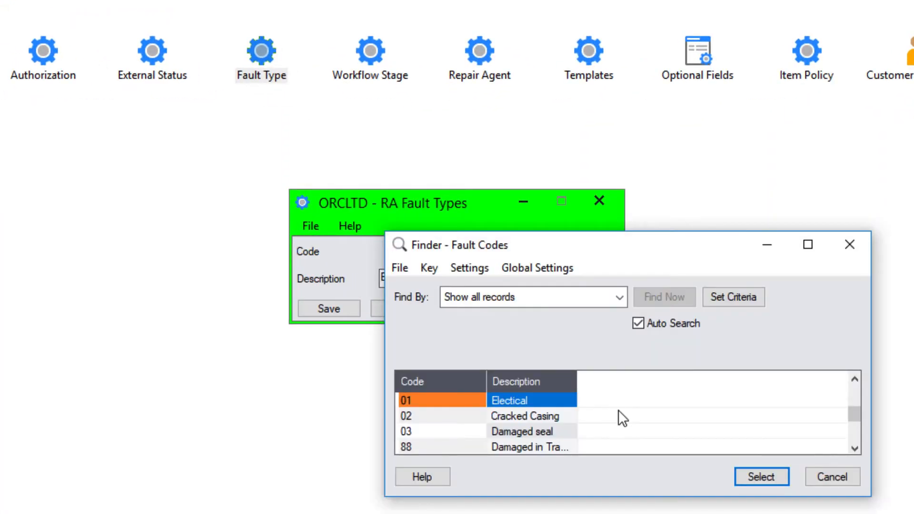
pyautogui.moveTo(576, 384); pyautogui.dragTo(590, 383)
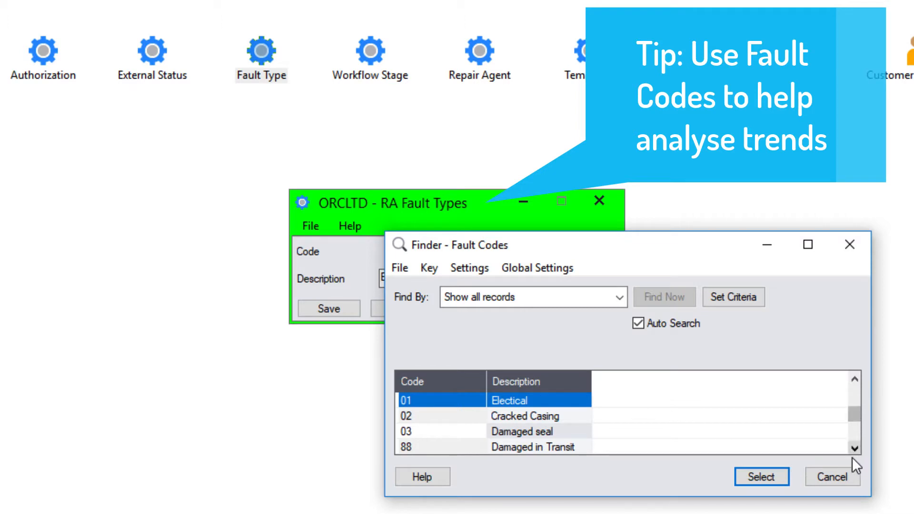
pyautogui.click(839, 480)
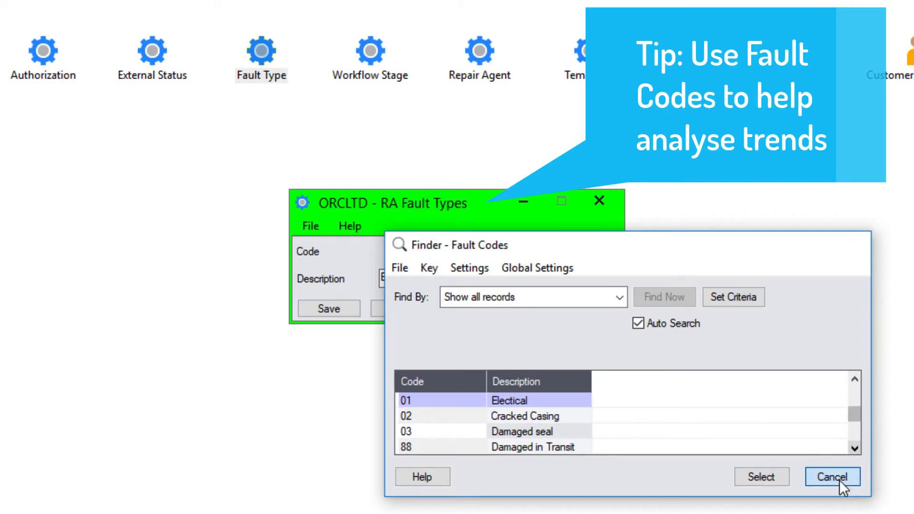
pyautogui.click(584, 309)
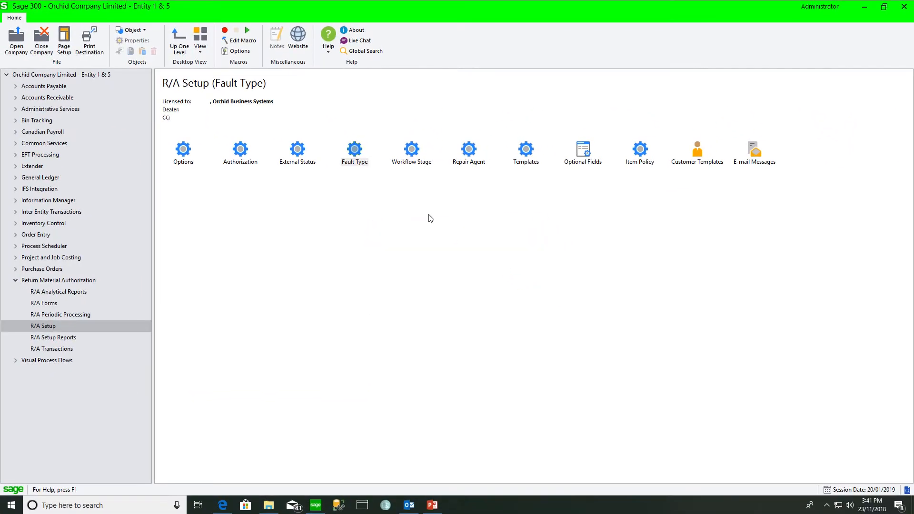
# - List workflow stages 01–04, load stage 03 Being inspected, and close RA Workflow Stage
pyautogui.click(413, 152)
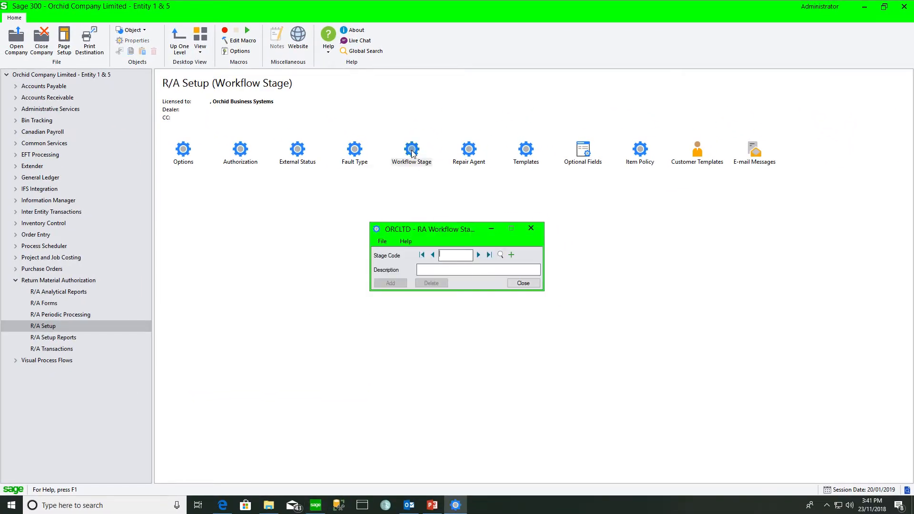
pyautogui.click(500, 254)
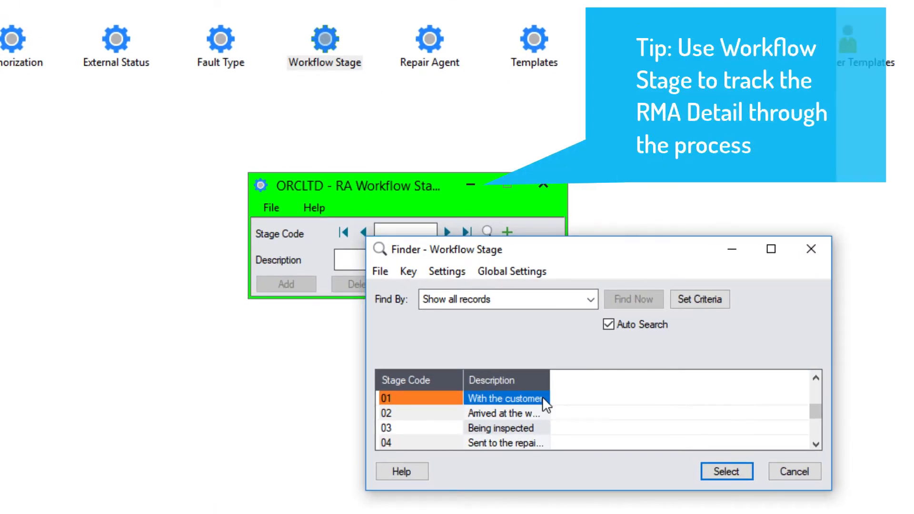
pyautogui.moveTo(549, 382); pyautogui.dragTo(567, 380)
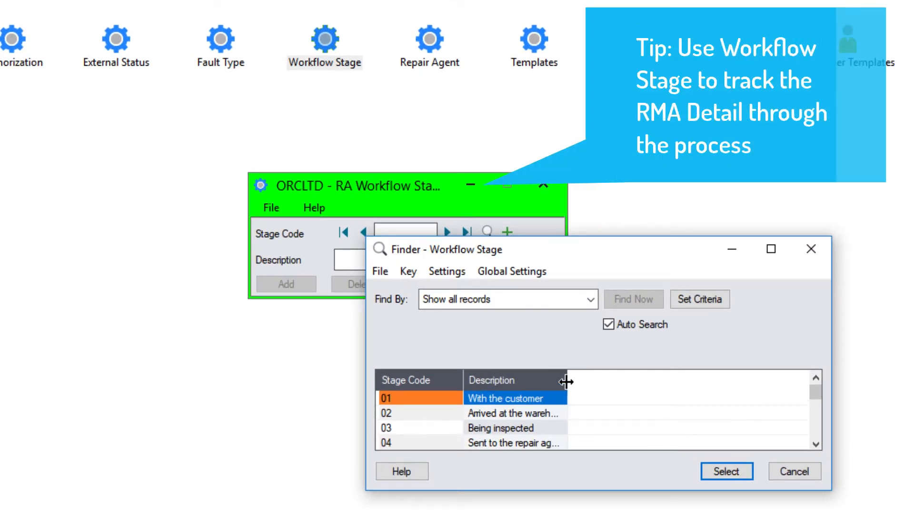
pyautogui.click(560, 402)
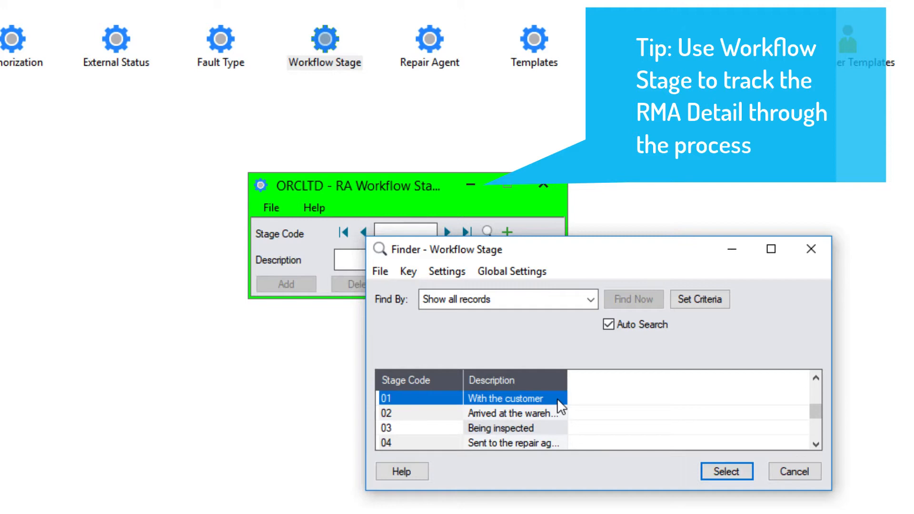
pyautogui.click(552, 430)
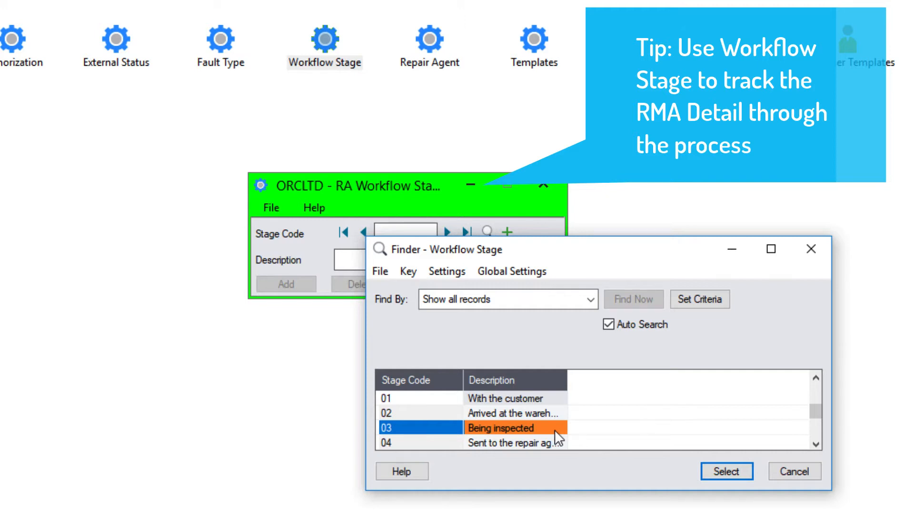
pyautogui.click(727, 472)
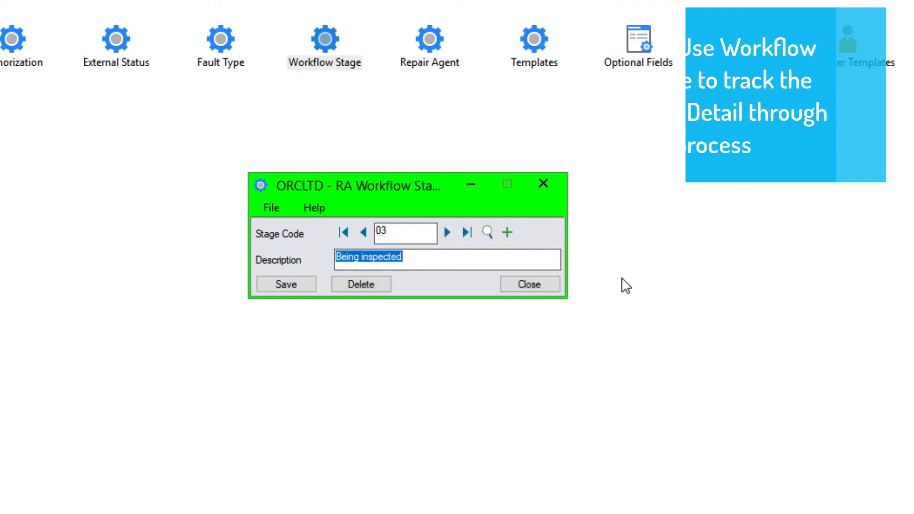
pyautogui.click(532, 287)
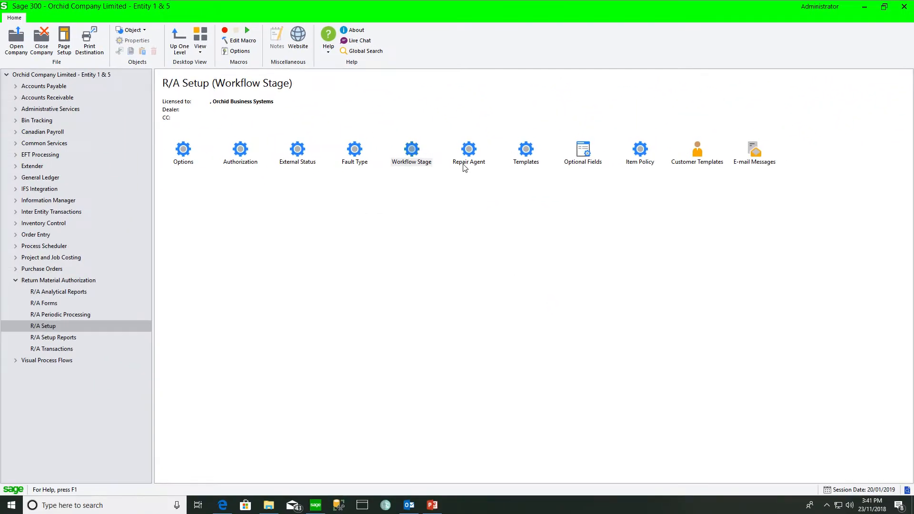
# - Browse repair agents 1200 Chloride and 1540 Hart Batteries, then return to the first record
pyautogui.doubleClick(474, 148)
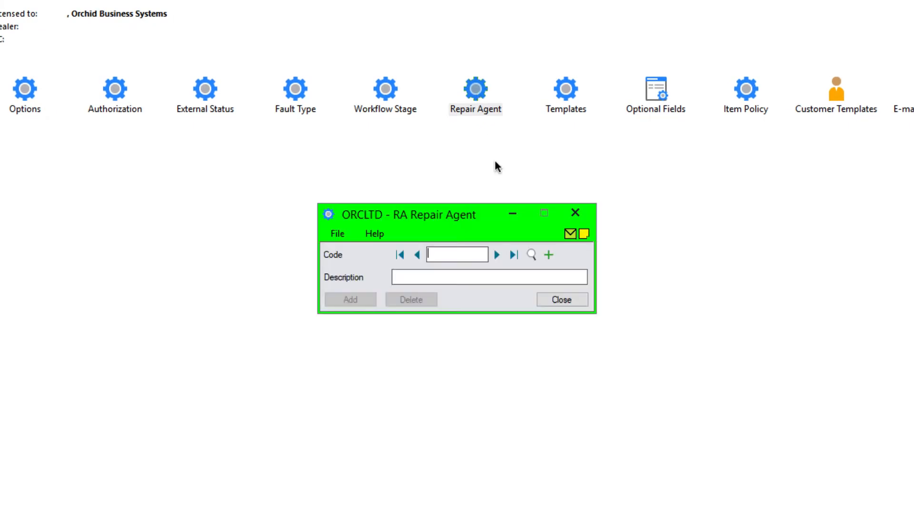
pyautogui.click(498, 255)
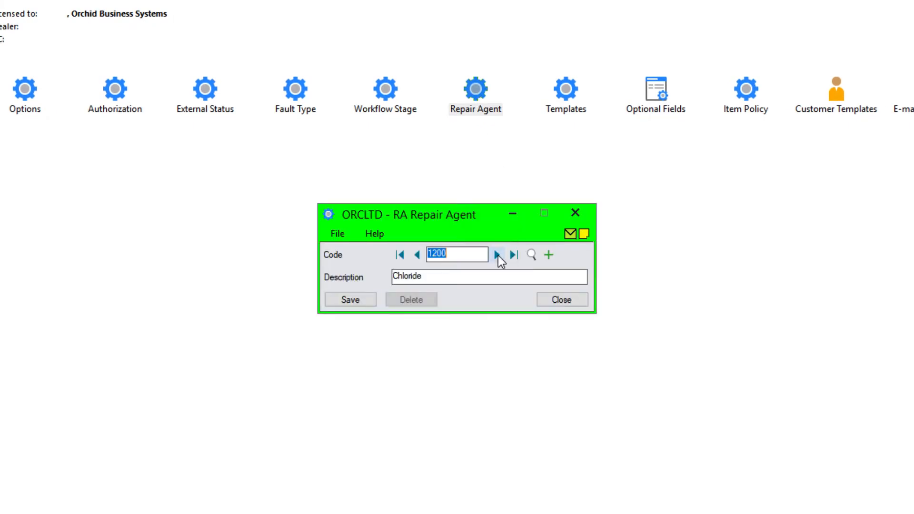
pyautogui.click(531, 255)
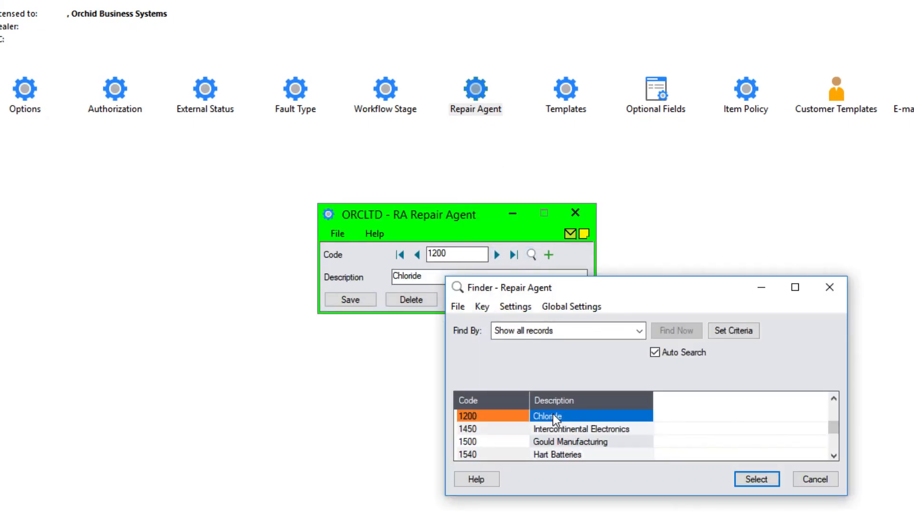
pyautogui.doubleClick(559, 455)
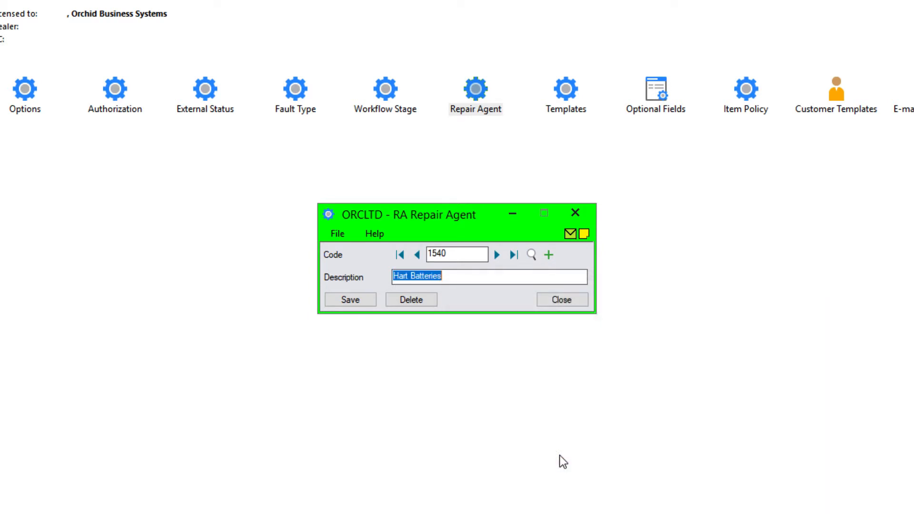
pyautogui.click(400, 254)
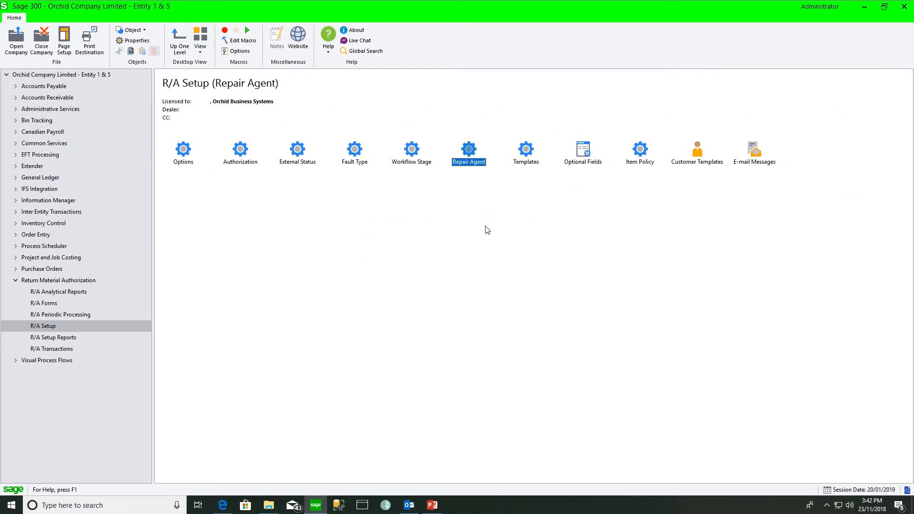
# - Check the RMA optional field levels (header, item detail, misc. charge), keeping RMA Document Header
pyautogui.doubleClick(584, 152)
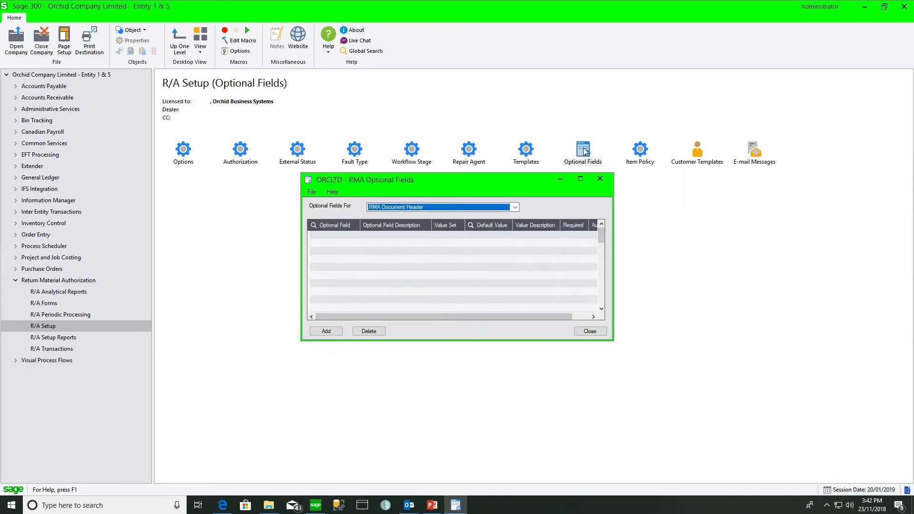
pyautogui.click(515, 207)
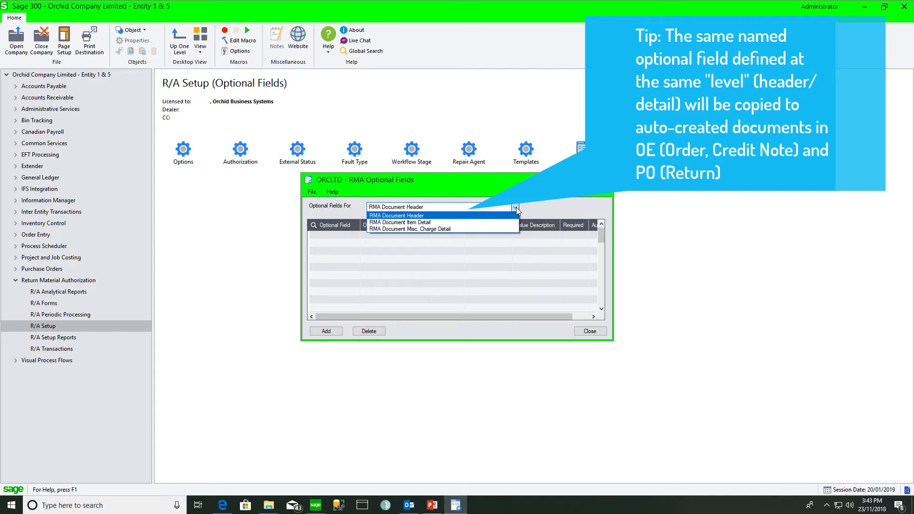
pyautogui.click(517, 211)
pyautogui.click(600, 179)
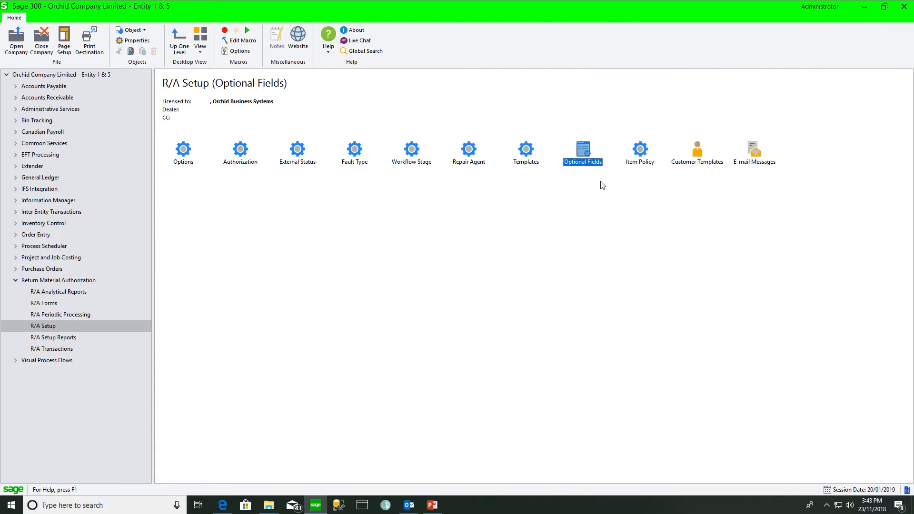
# - View the REPAIRS and RETURNS e-mail message templates
pyautogui.click(754, 159)
pyautogui.doubleClick(754, 159)
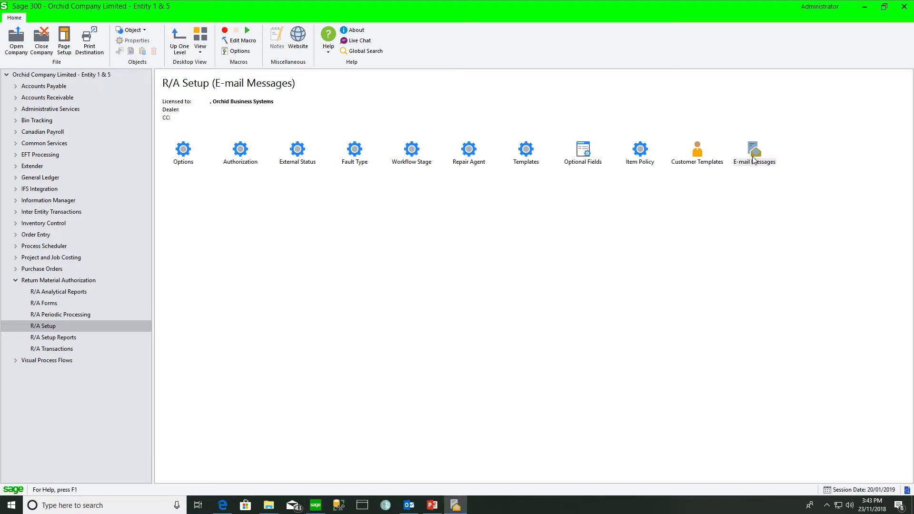
pyautogui.click(466, 162)
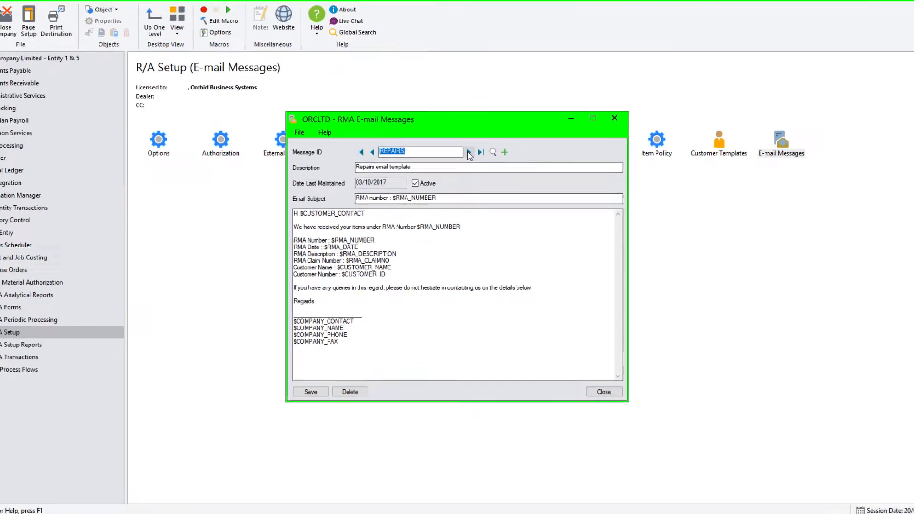
pyautogui.click(475, 100)
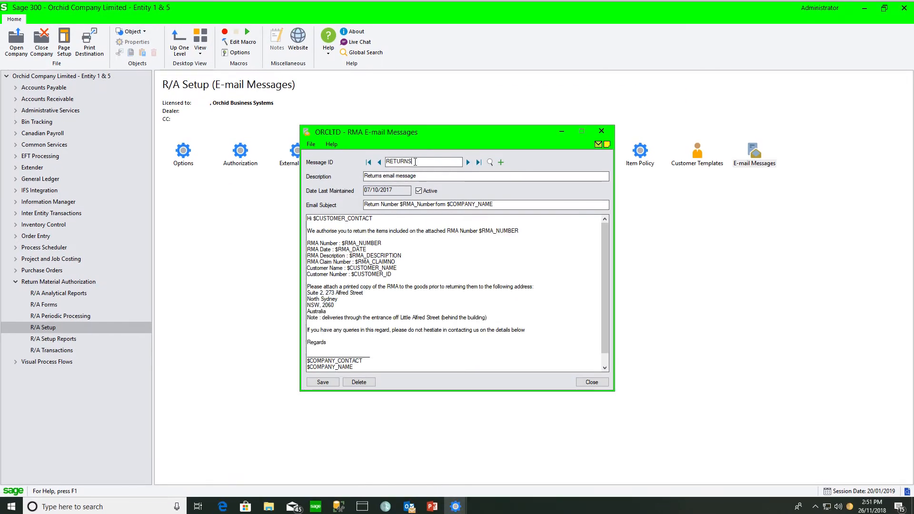
# - Read the E-mail Message Variables list in the e-mail messages help
pyautogui.press('F1')
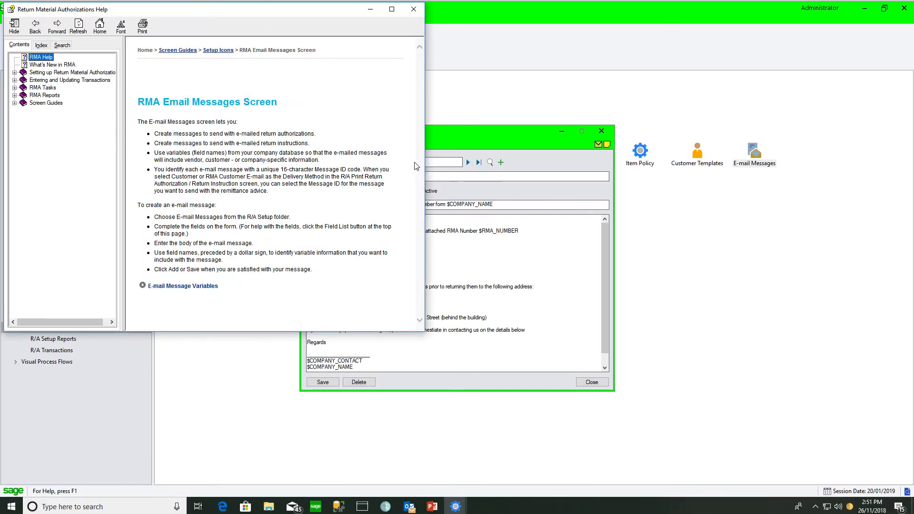
pyautogui.click(441, 139)
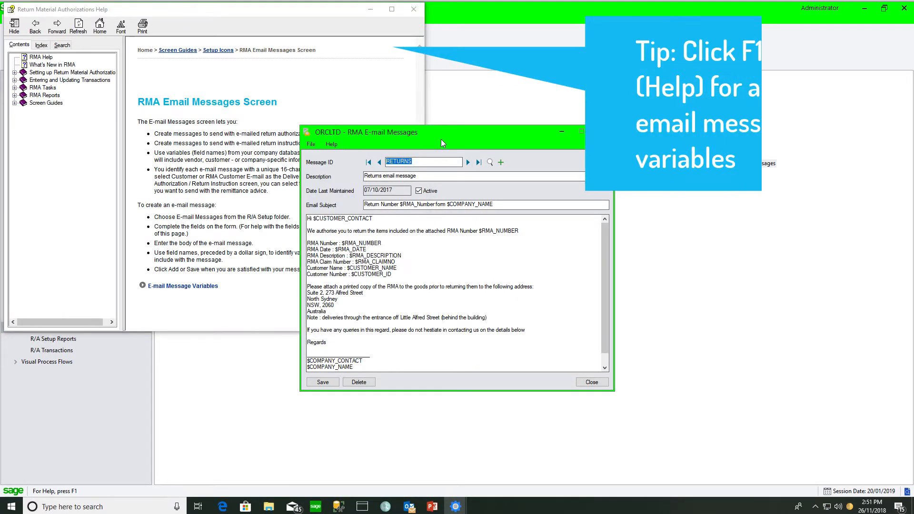
pyautogui.click(187, 288)
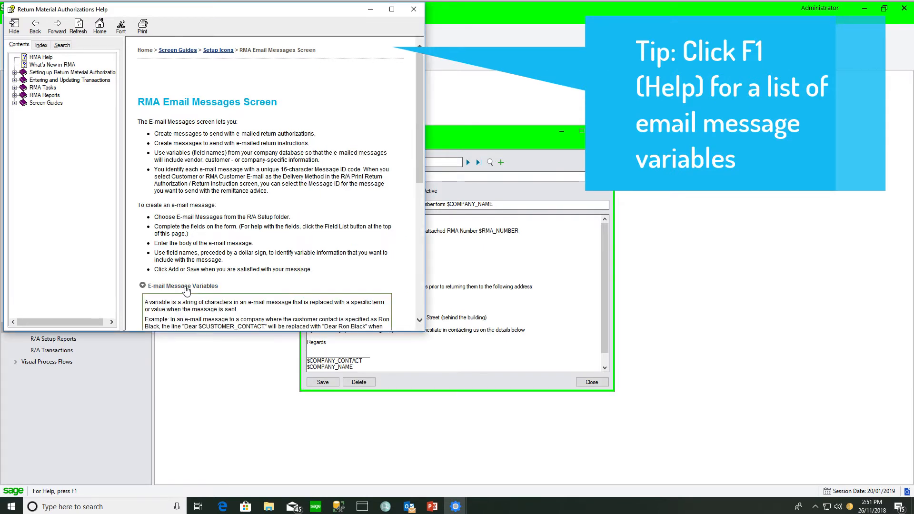
pyautogui.moveTo(417, 165); pyautogui.dragTo(406, 238)
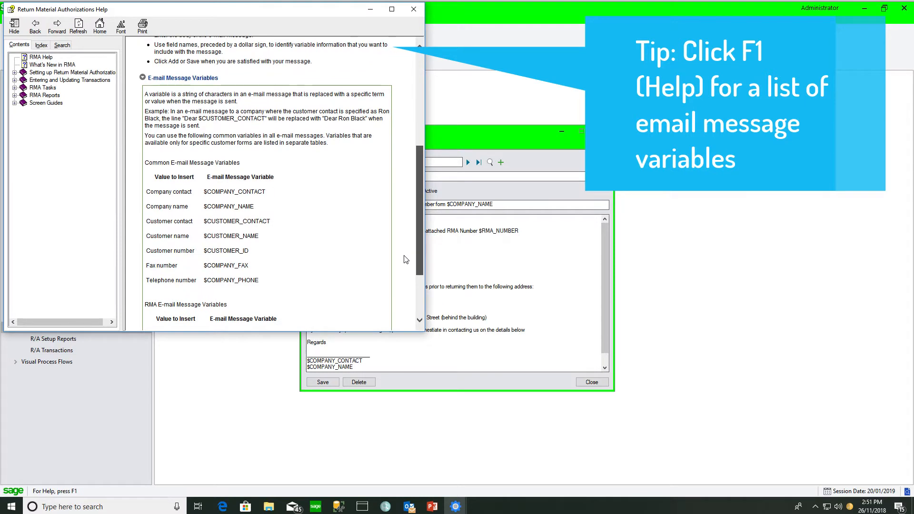
pyautogui.scroll(-3, 407, 267)
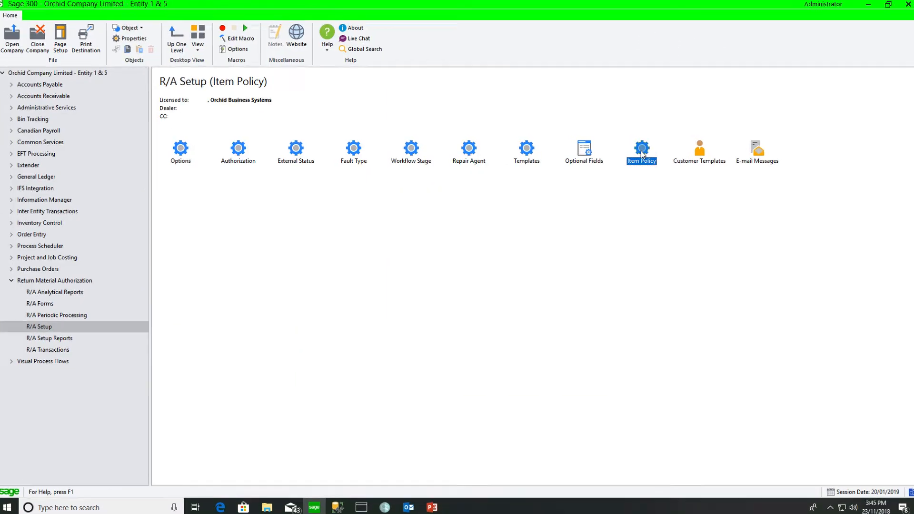
# - Open the RMA item policy setup and view the policy for item A1-470/0
pyautogui.doubleClick(642, 150)
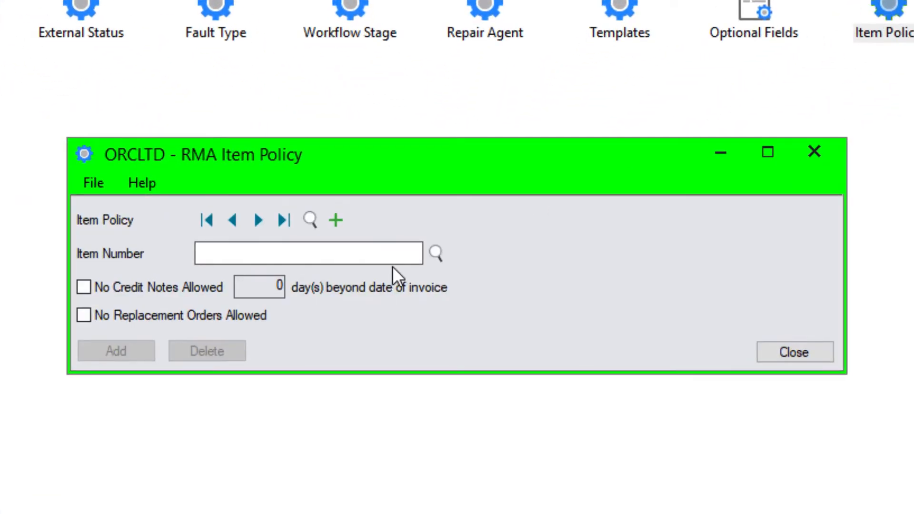
pyautogui.click(256, 219)
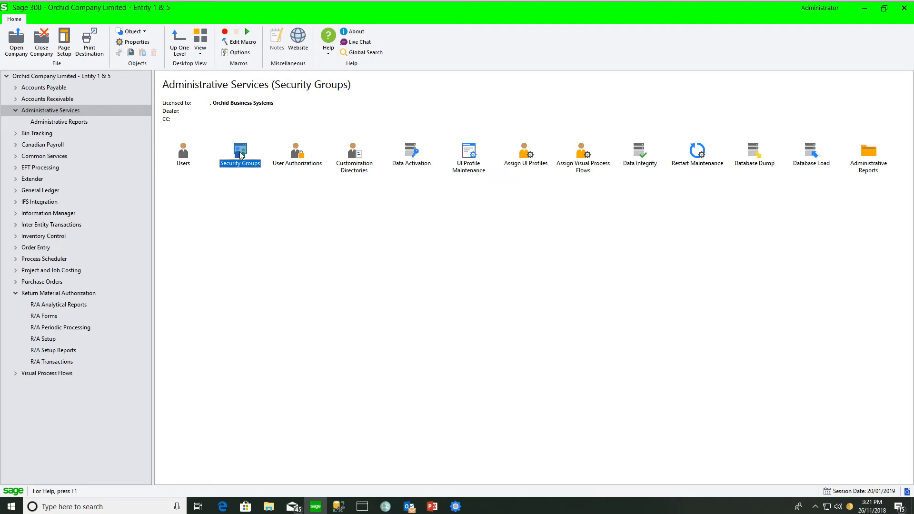
# - Review the Return Material Authorization 6.6A group ALL, 'Admin Access to All', with every right granted
pyautogui.doubleClick(242, 155)
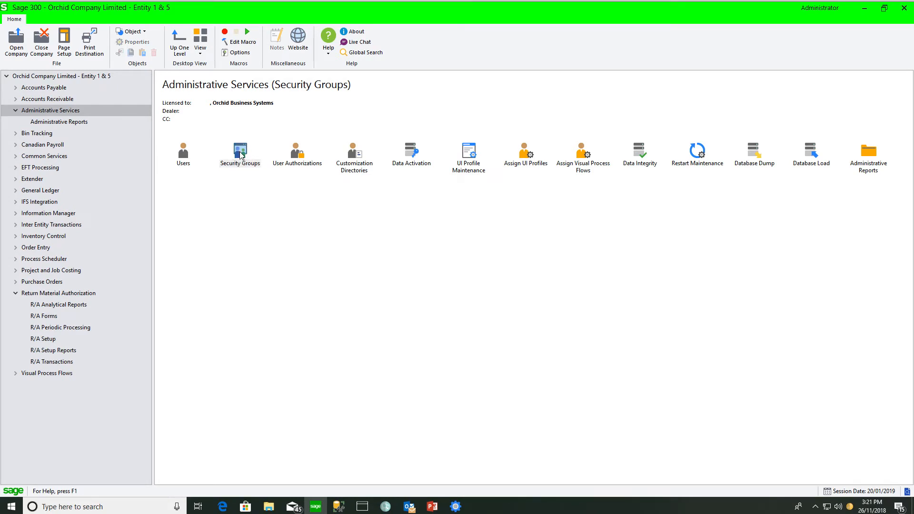
pyautogui.click(513, 190)
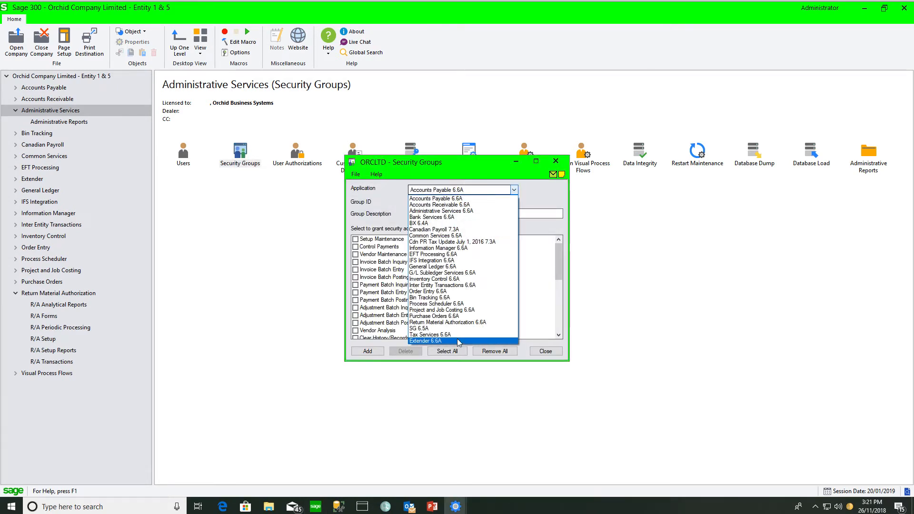
pyautogui.click(457, 323)
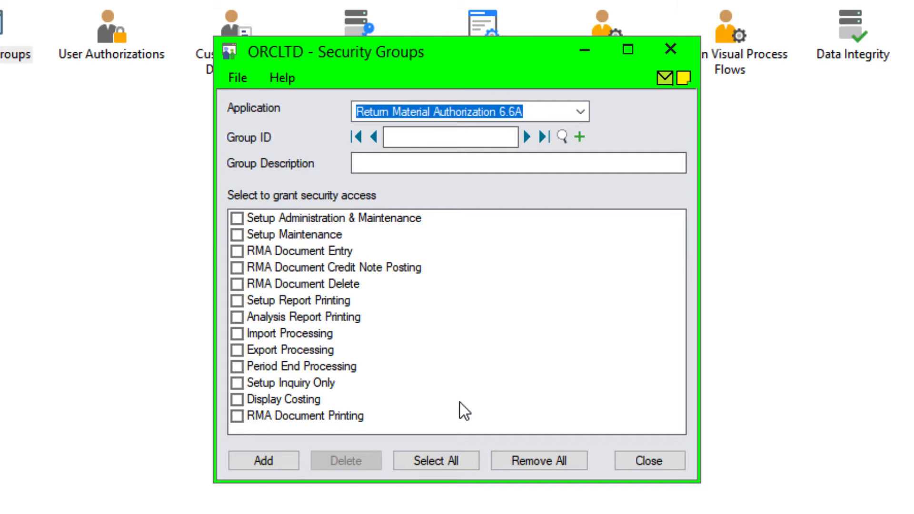
pyautogui.click(526, 137)
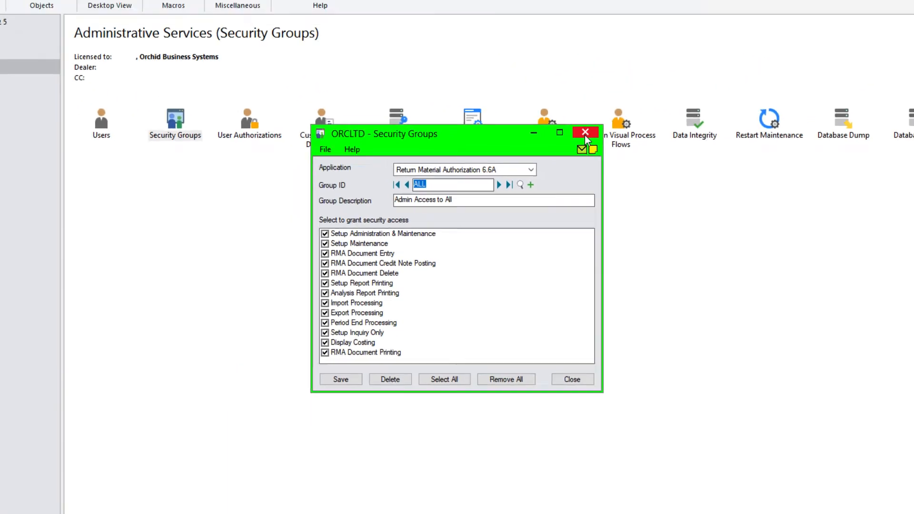
pyautogui.click(670, 50)
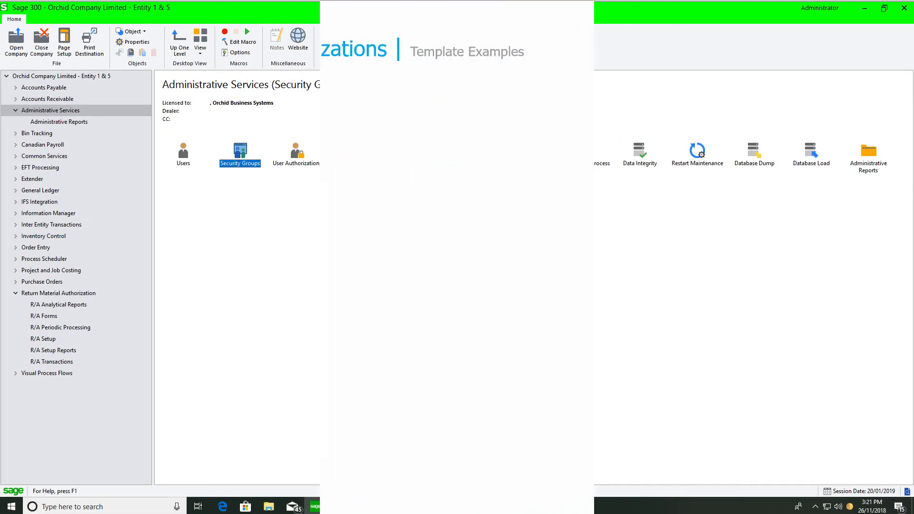
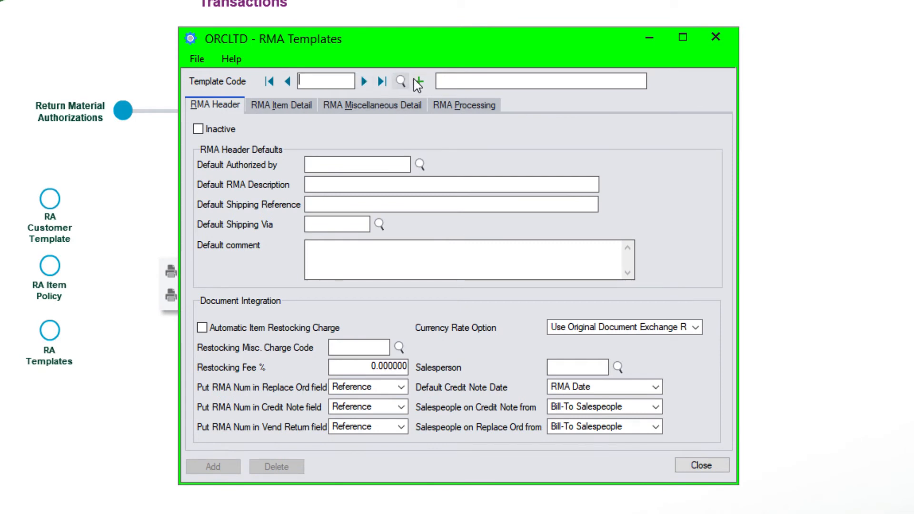
# - Load the RETPCT template and review its item detail, RET10 10% restocking fee, processing and header defaults
pyautogui.click(333, 319)
pyautogui.click(622, 358)
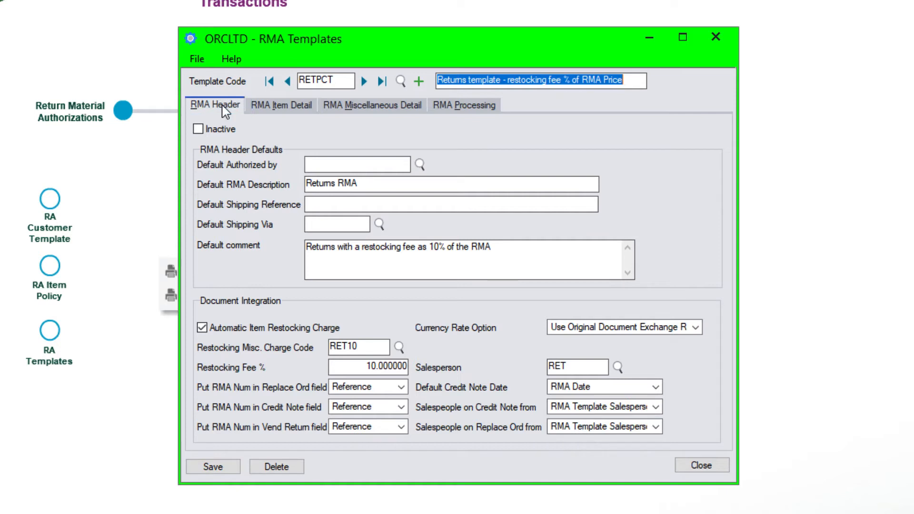
pyautogui.click(281, 109)
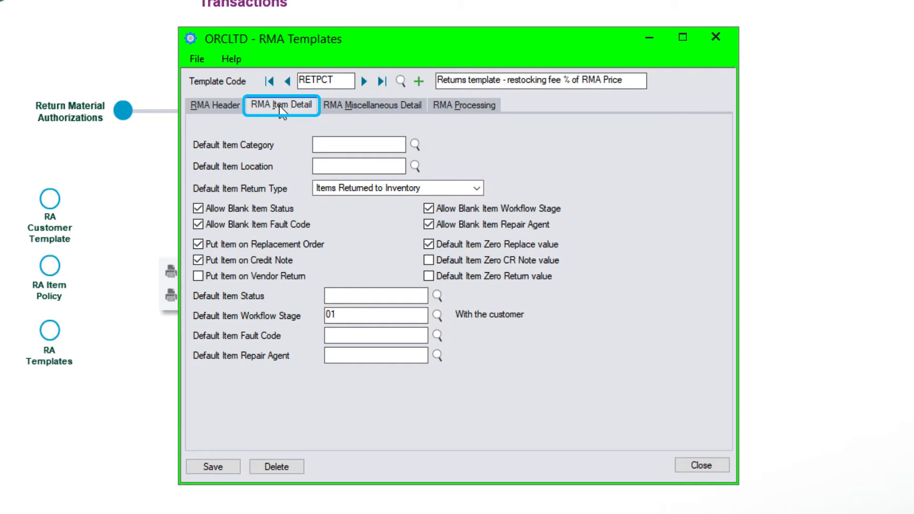
pyautogui.click(355, 107)
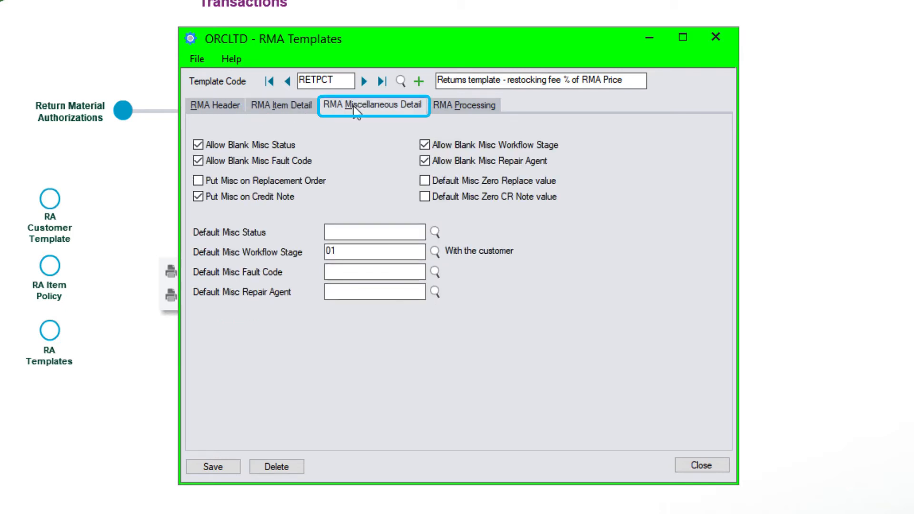
pyautogui.click(475, 107)
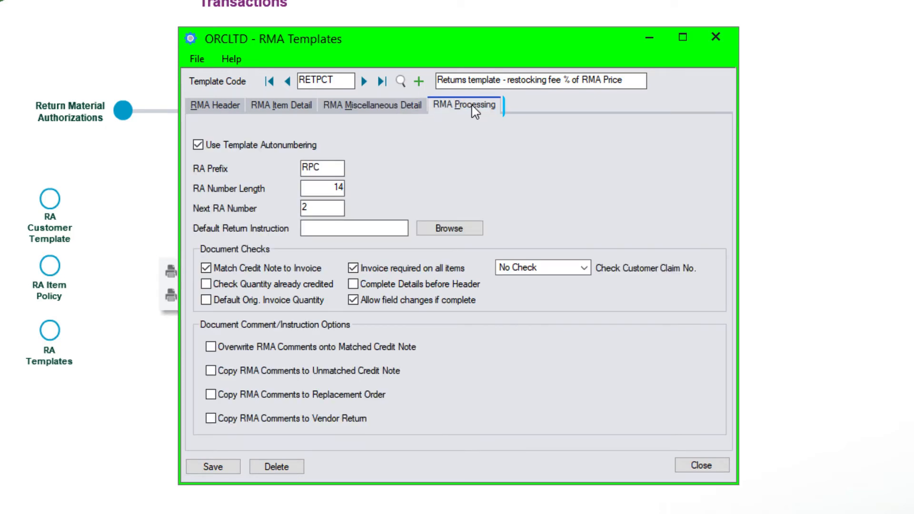
pyautogui.click(215, 106)
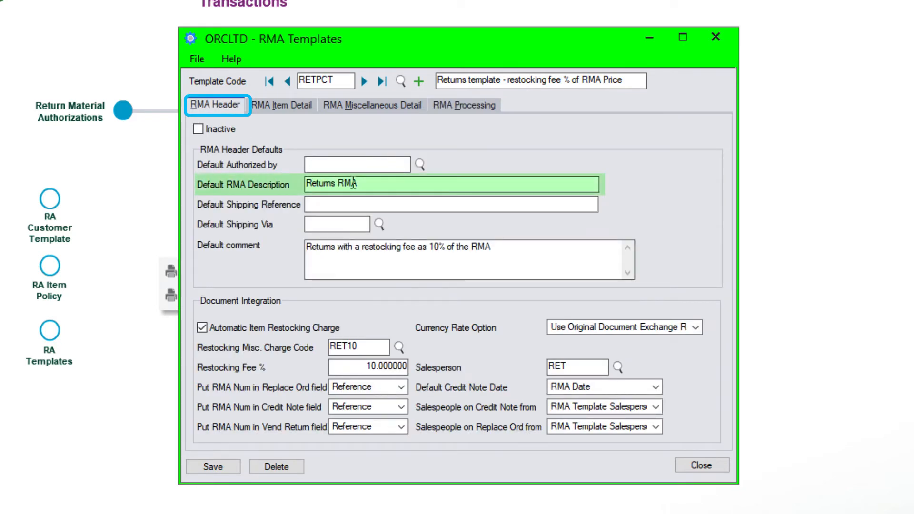
pyautogui.click(514, 253)
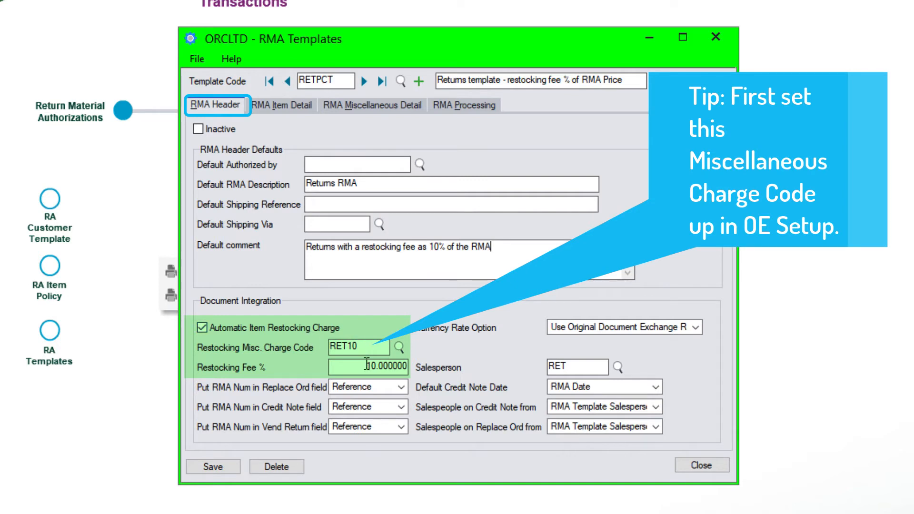
pyautogui.moveTo(366, 365); pyautogui.dragTo(422, 363)
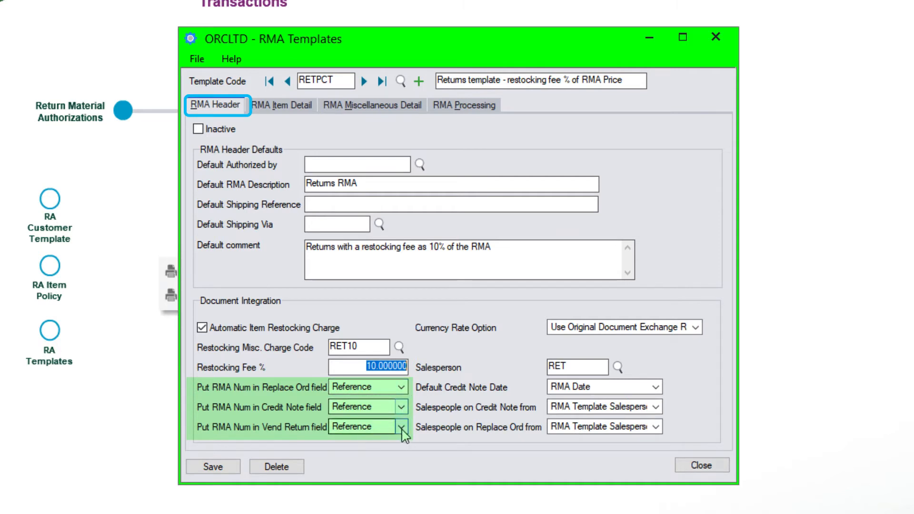
pyautogui.click(402, 387)
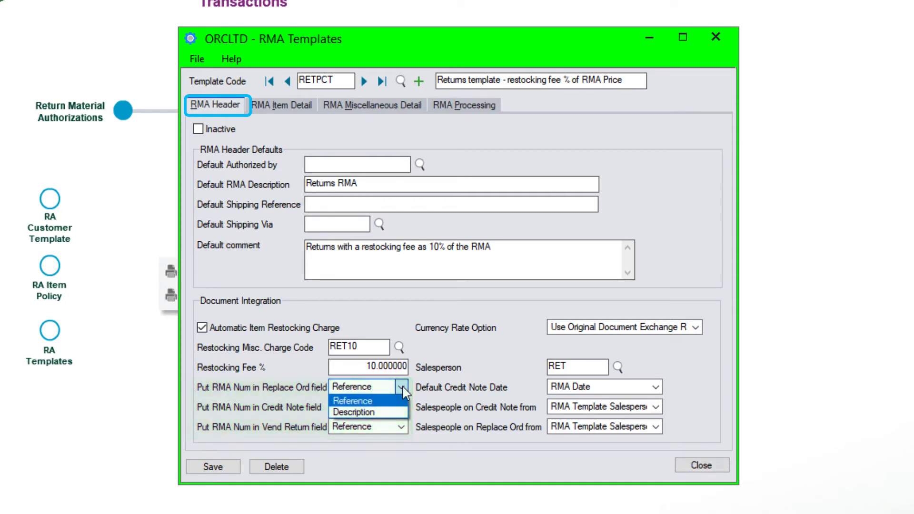
pyautogui.click(402, 387)
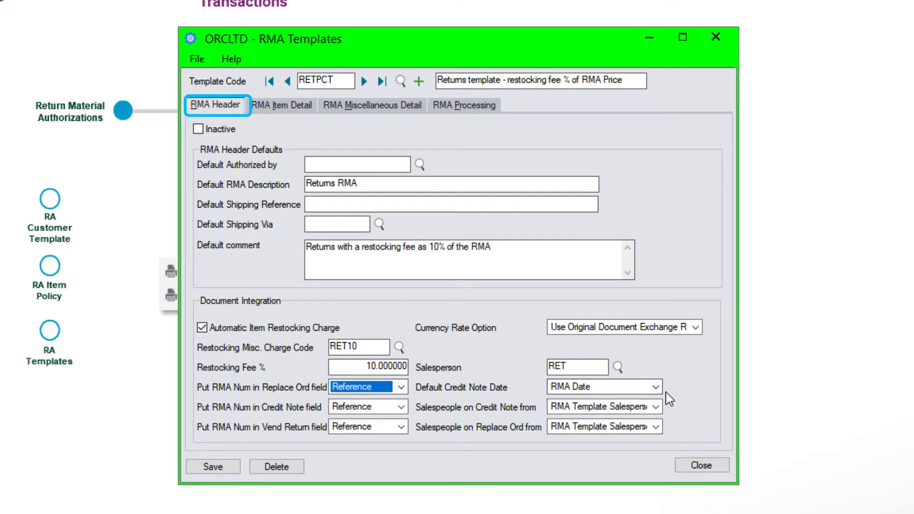
pyautogui.click(574, 367)
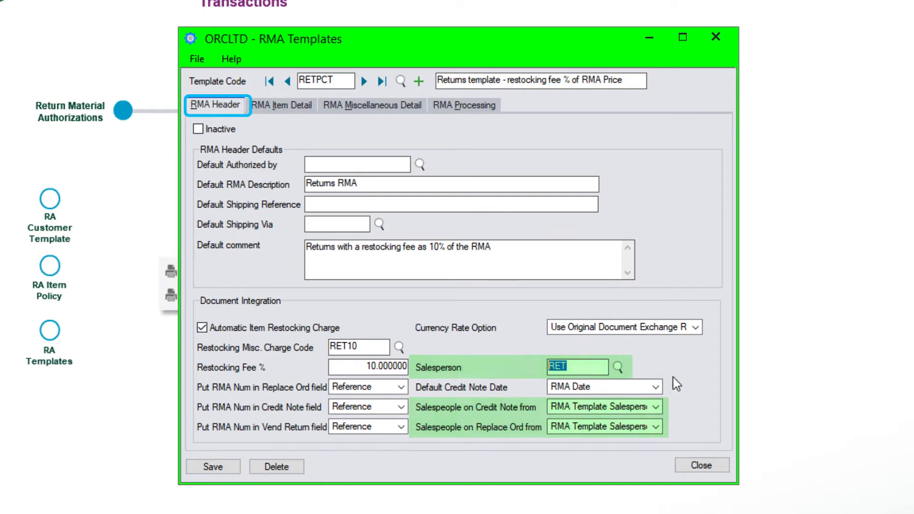
pyautogui.click(657, 387)
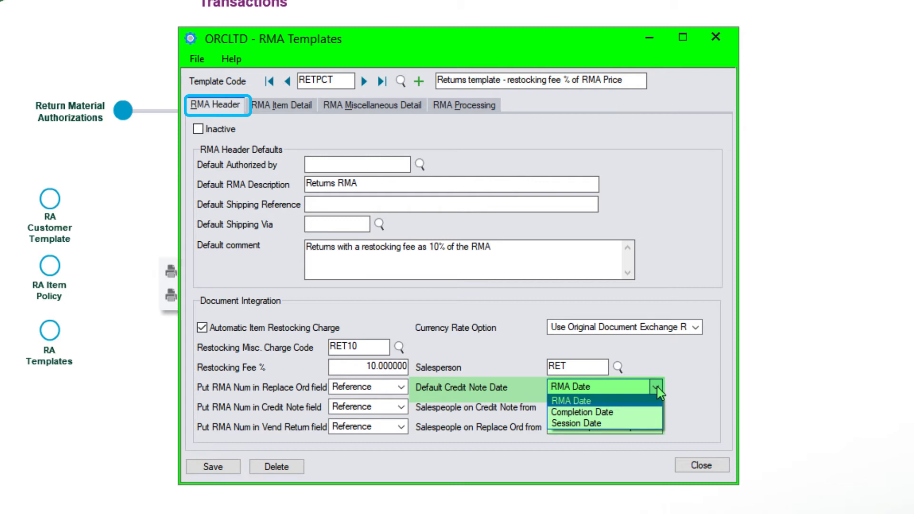
pyautogui.click(657, 390)
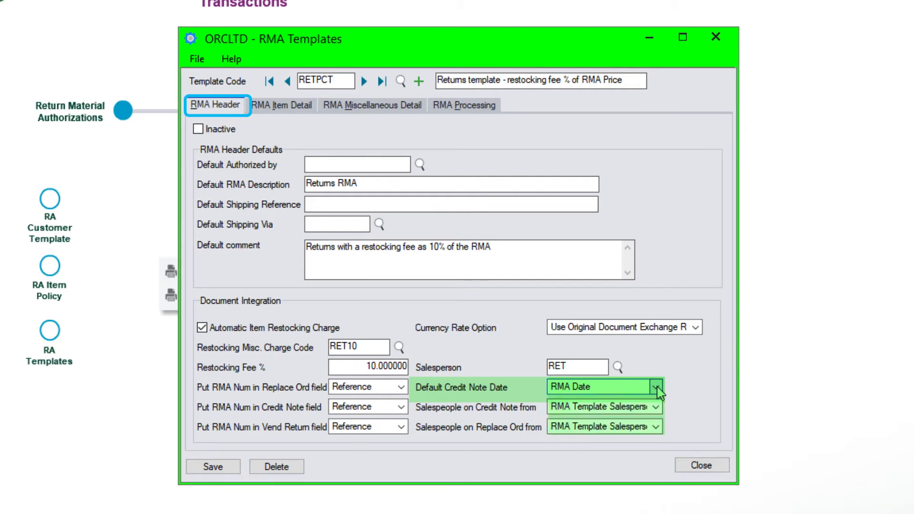
# - Confirm Items Returned to Inventory as default return type and workflow stage 01 'With the customer'
pyautogui.click(293, 107)
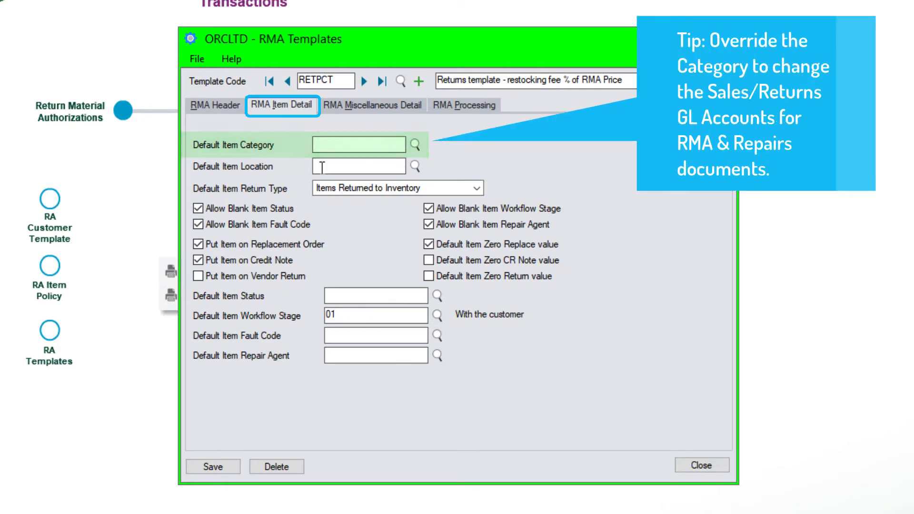
pyautogui.click(476, 193)
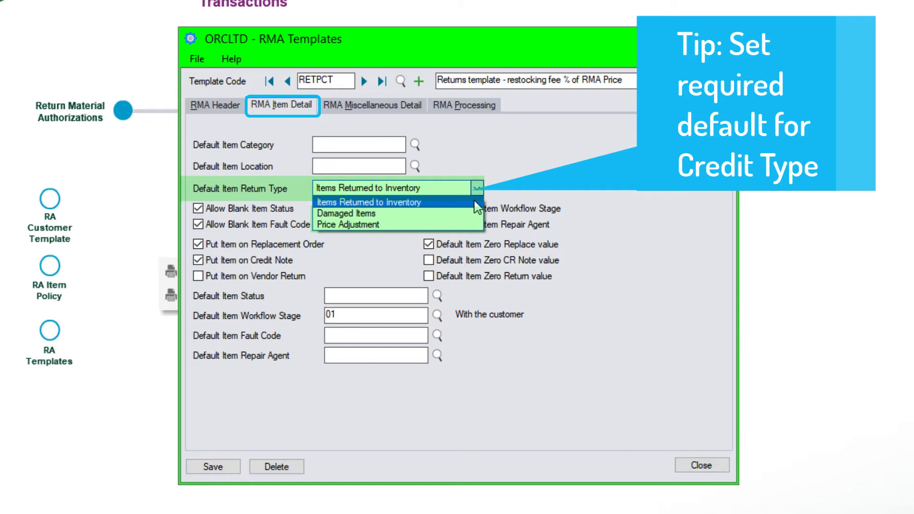
pyautogui.click(474, 201)
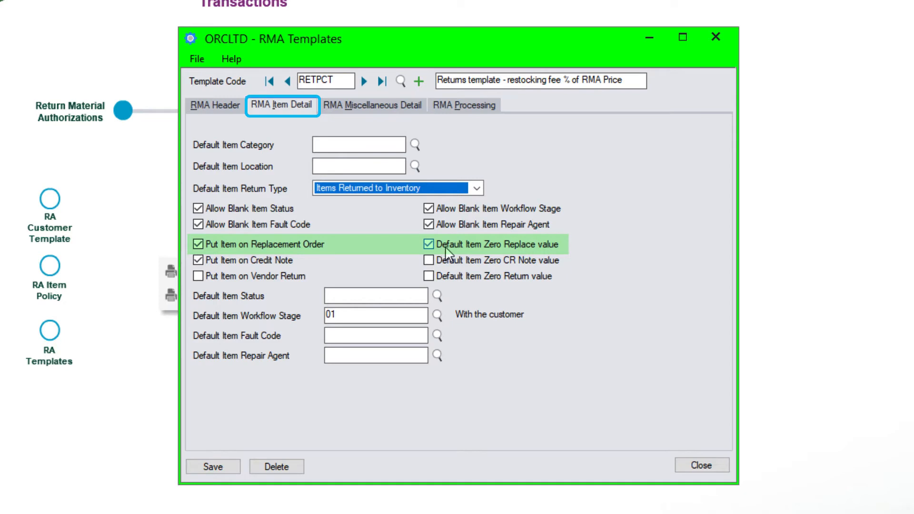
pyautogui.doubleClick(358, 317)
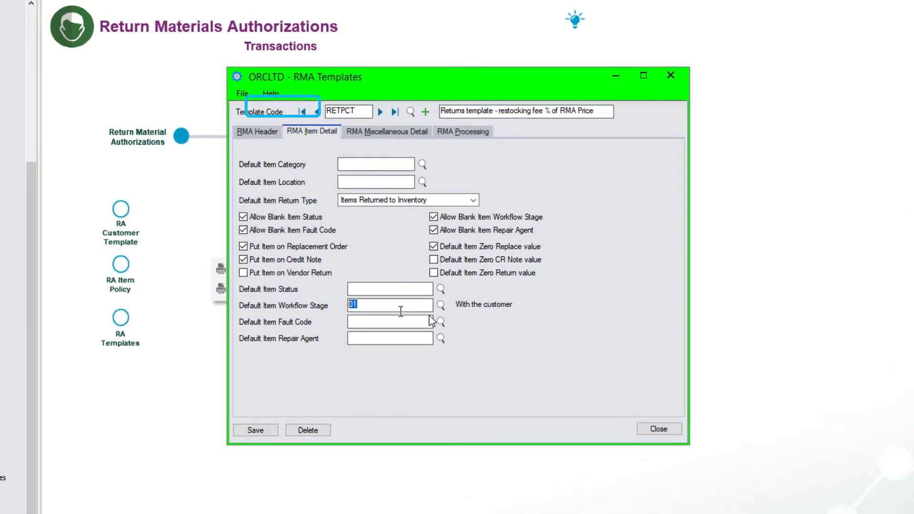
pyautogui.click(441, 304)
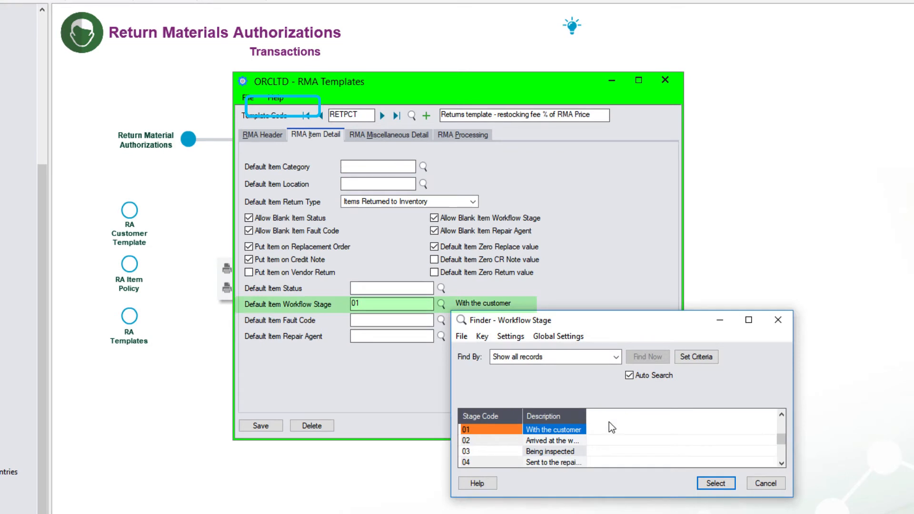
pyautogui.moveTo(585, 417); pyautogui.dragTo(621, 419)
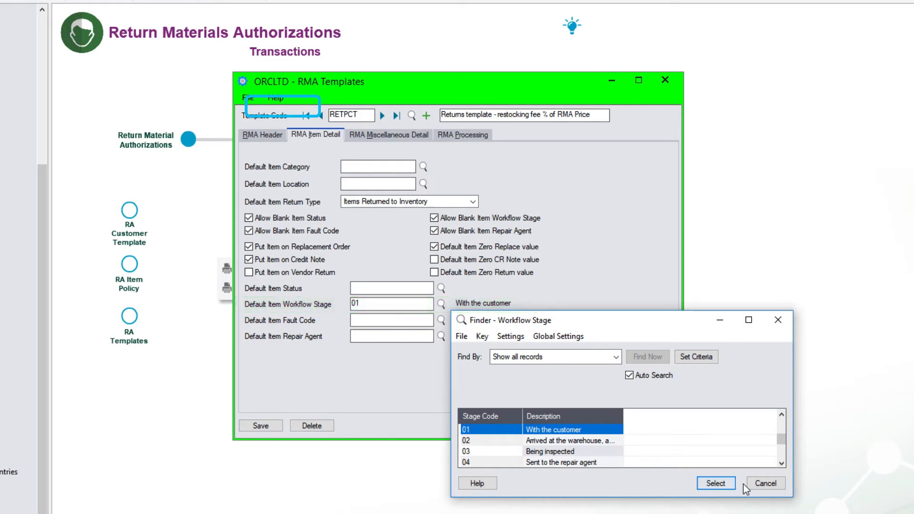
pyautogui.click(764, 485)
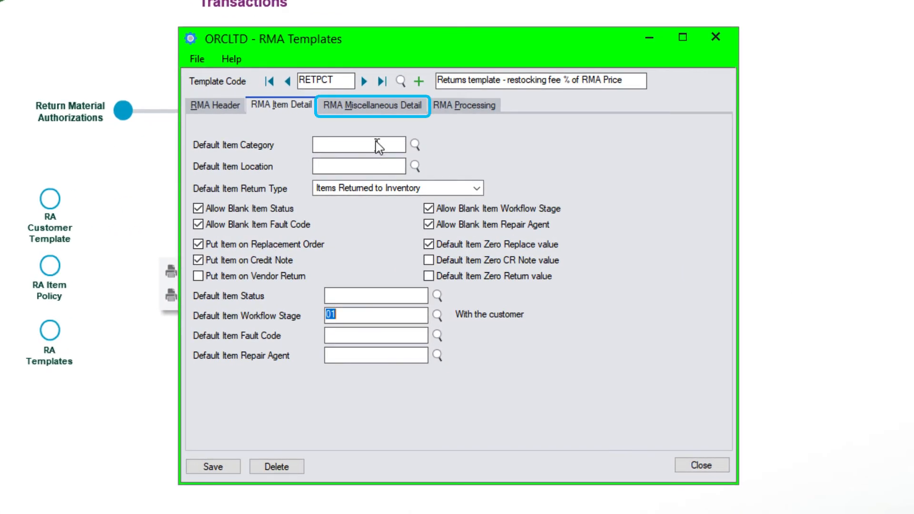
# - Review the miscellaneous charge defaults, then the RPC numbering and document check settings
pyautogui.click(379, 108)
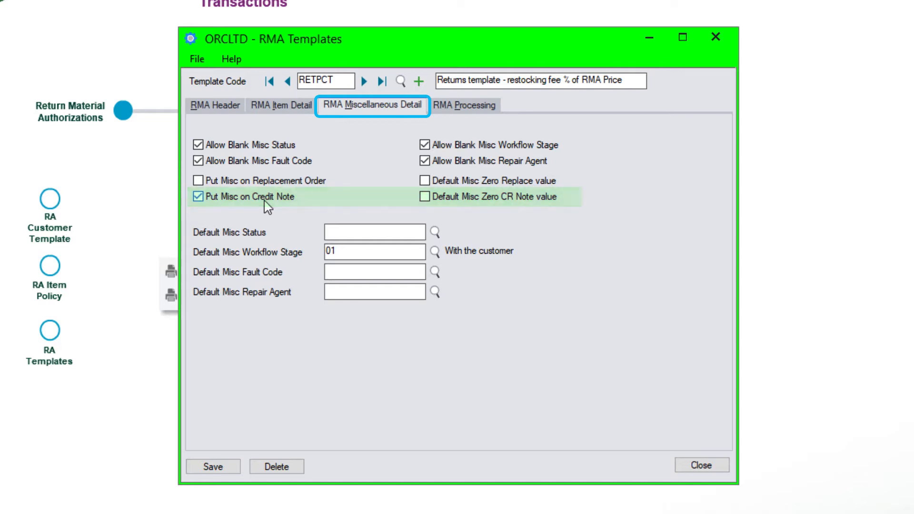
pyautogui.click(461, 106)
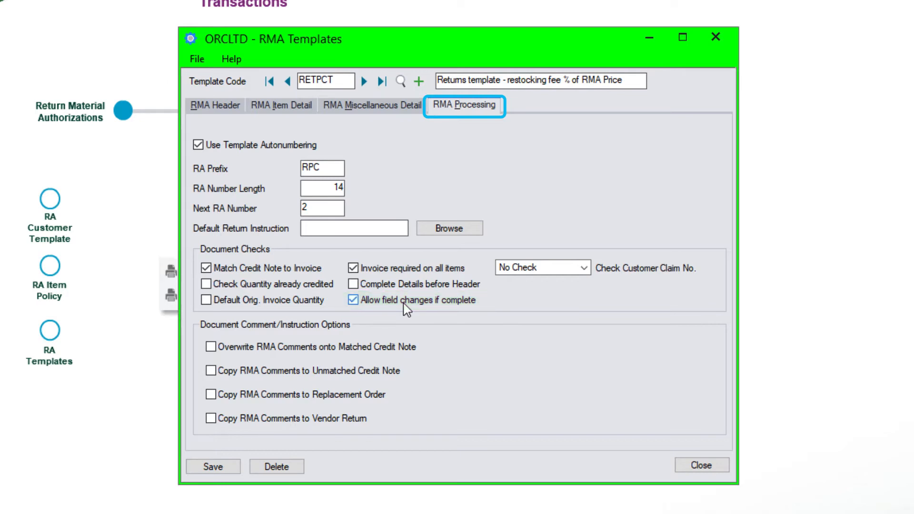
# - Keep No Check for customer claim numbers, then switch from RMA Templates to RMA Customer Templates
pyautogui.click(585, 268)
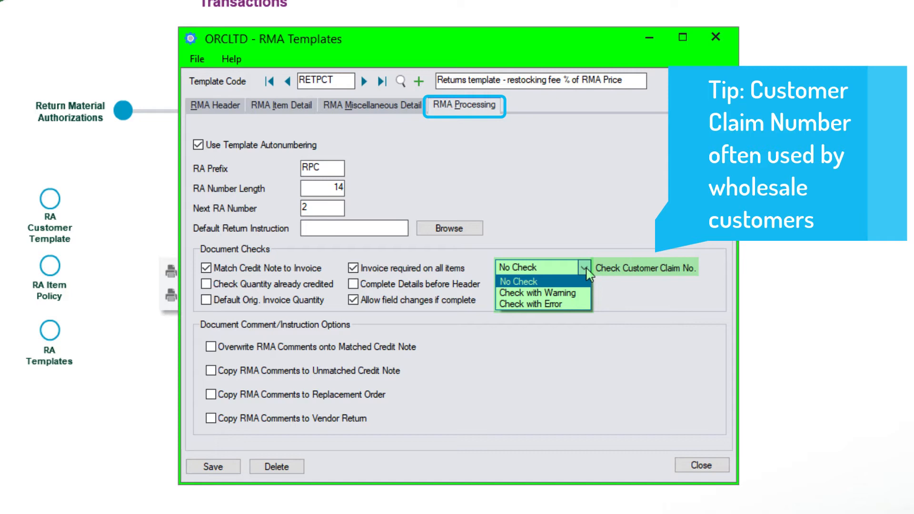
pyautogui.click(584, 282)
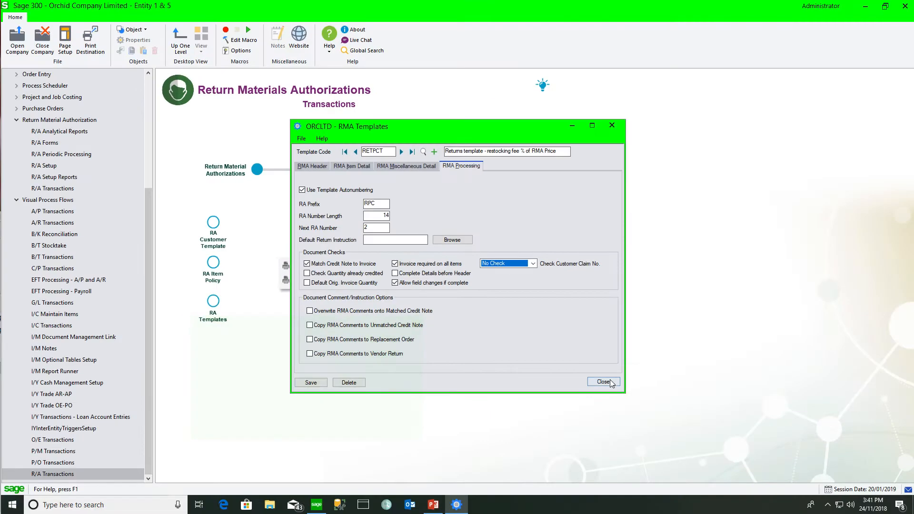
pyautogui.click(603, 382)
pyautogui.click(213, 224)
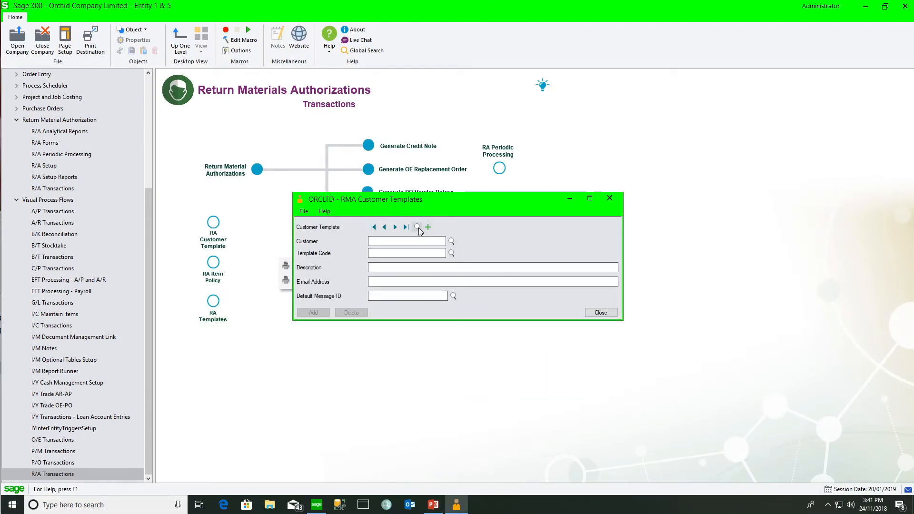
# - Load customer 1400's RETPCT template assignment, then start a new return authorization entry
pyautogui.click(417, 227)
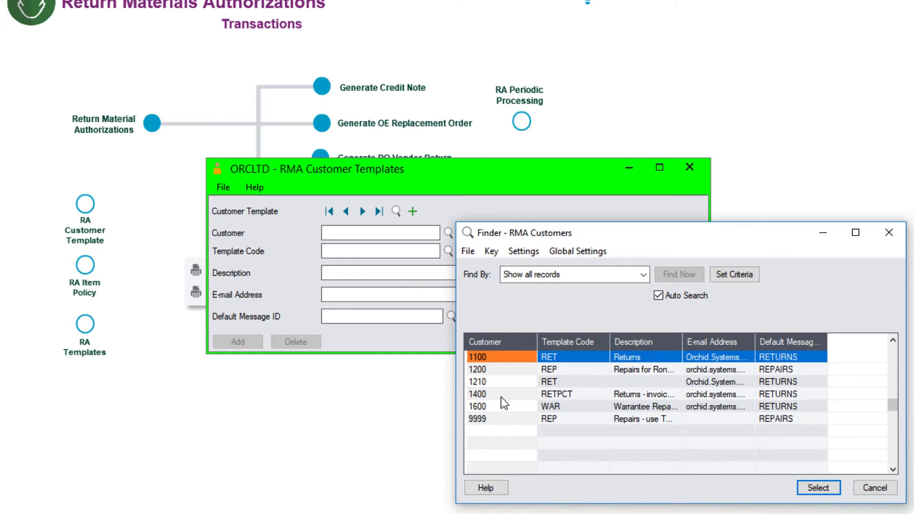
pyautogui.click(482, 396)
pyautogui.click(817, 488)
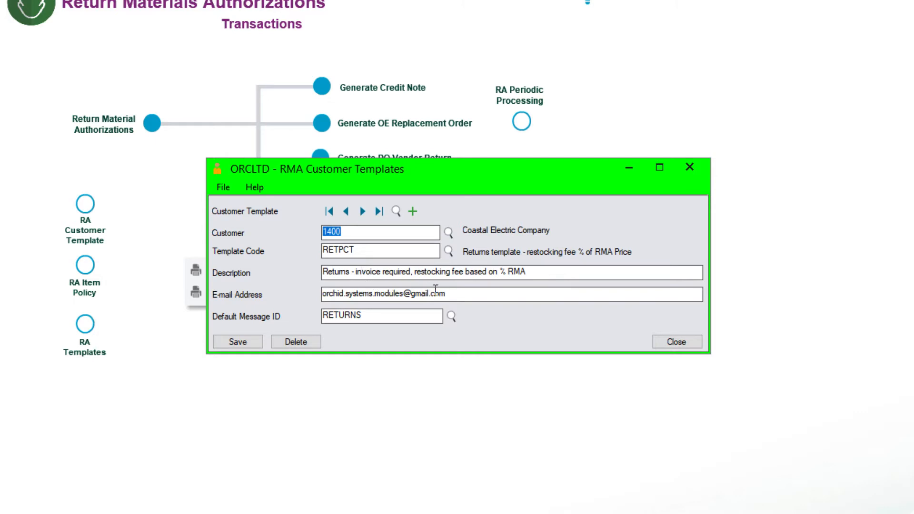
pyautogui.moveTo(461, 294); pyautogui.dragTo(310, 289)
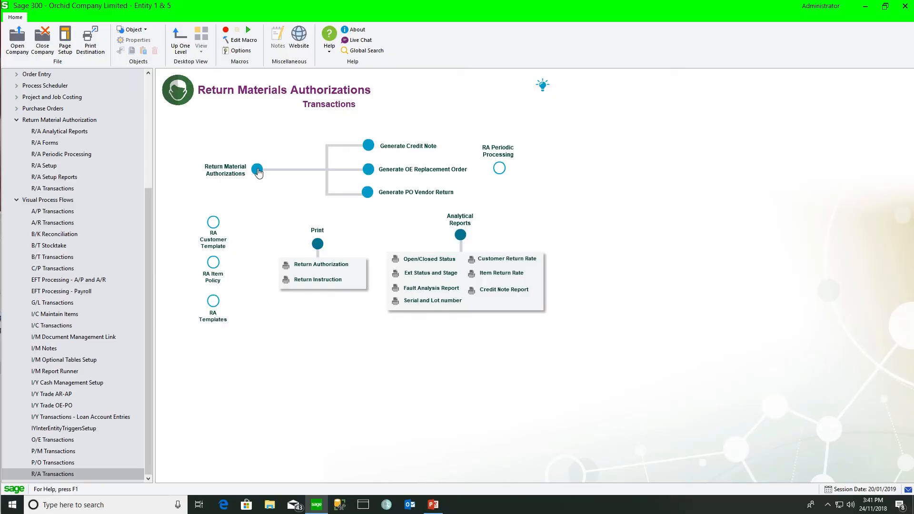
pyautogui.click(258, 169)
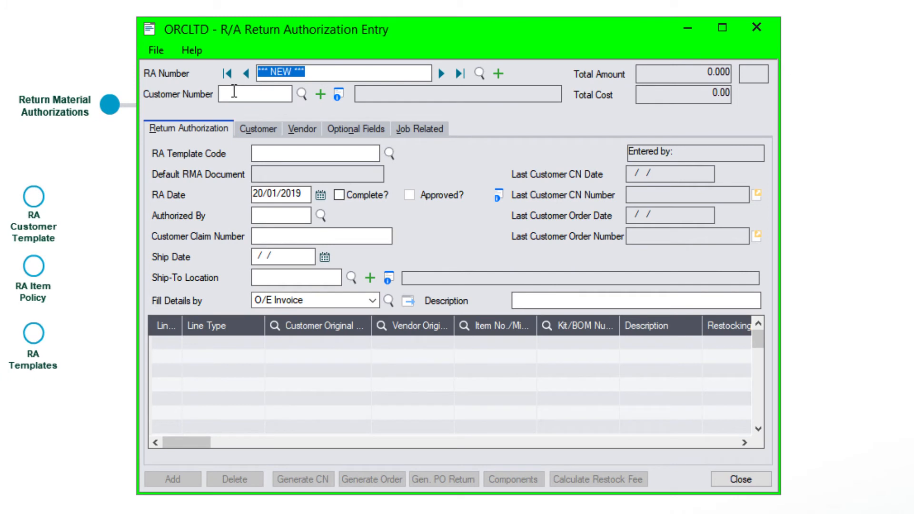
# - Enter customer 1400 so the RETPCT template and an automatic RET10 restocking line fill in
pyautogui.click(328, 163)
pyautogui.write('1400')
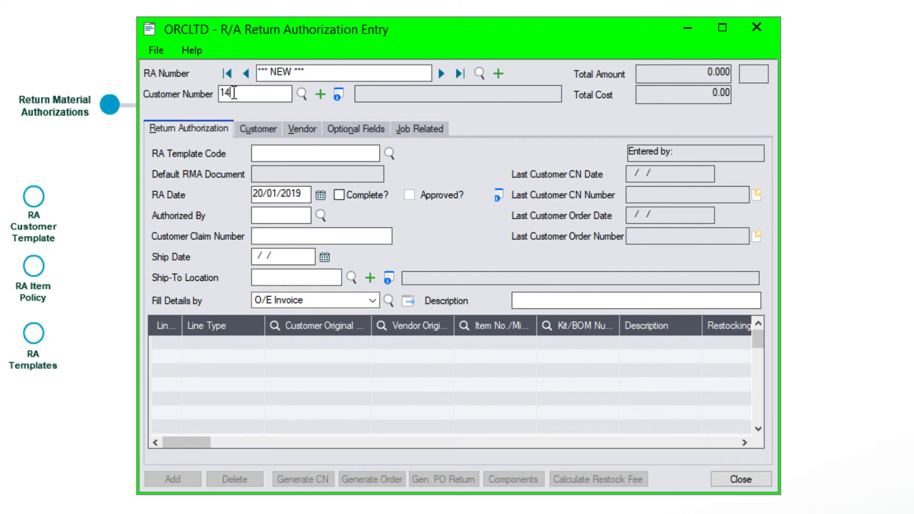
pyautogui.doubleClick(231, 93)
pyautogui.press('Tab')
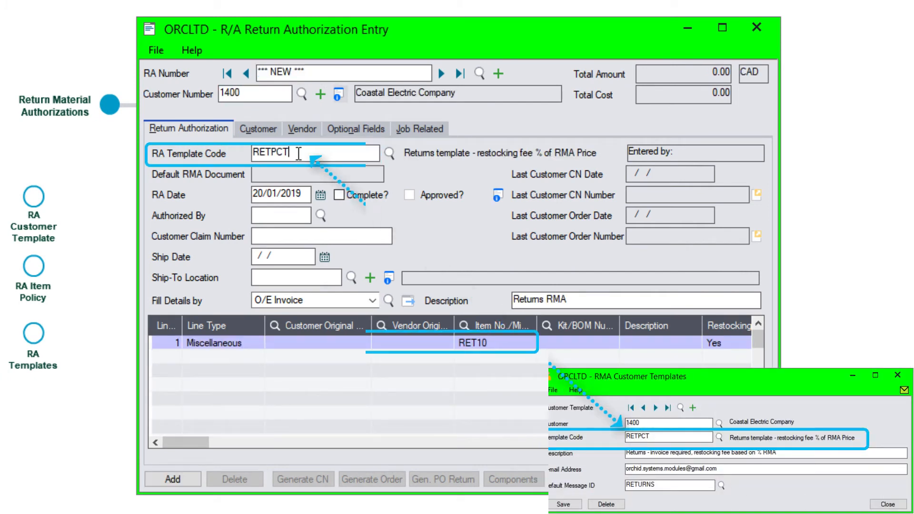
pyautogui.moveTo(298, 154); pyautogui.dragTo(238, 152)
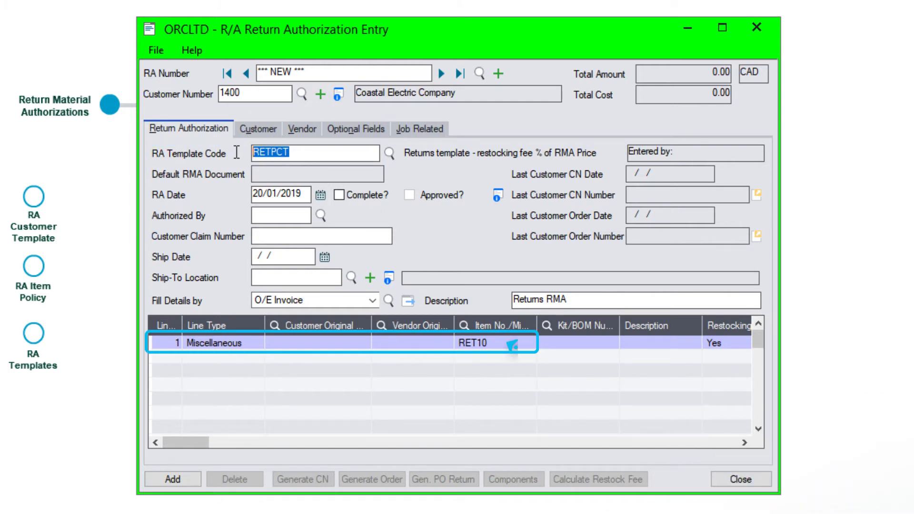
pyautogui.click(245, 351)
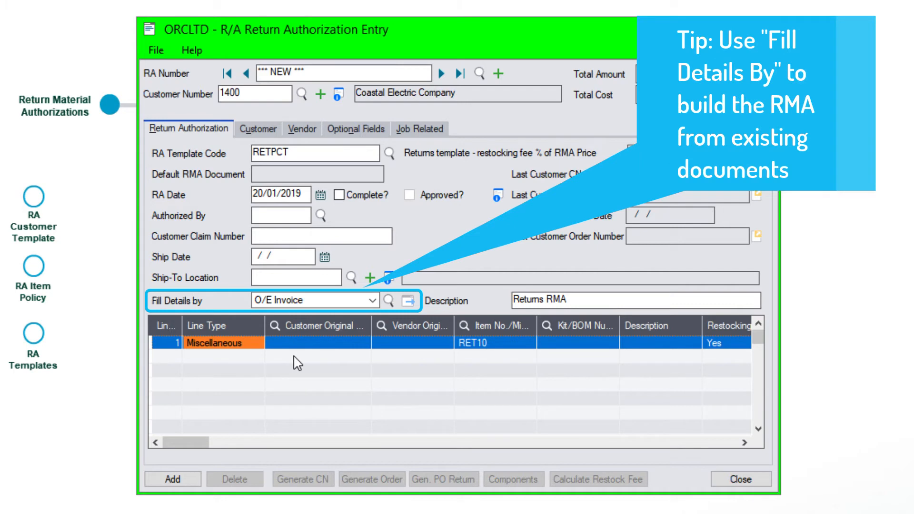
pyautogui.click(389, 301)
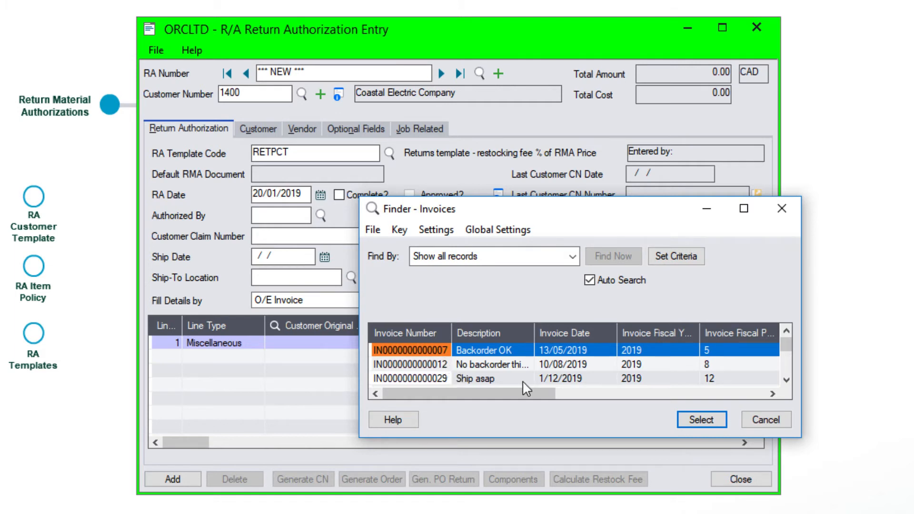
pyautogui.doubleClick(447, 351)
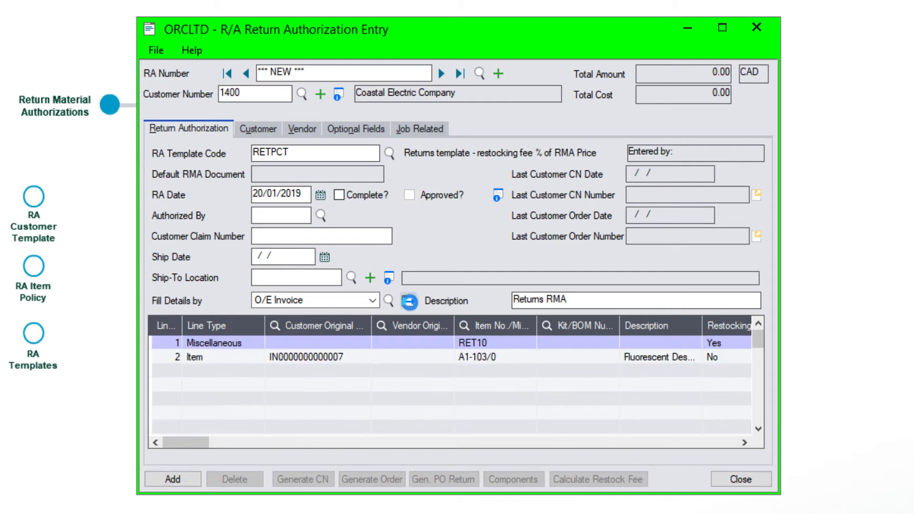
pyautogui.click(388, 301)
pyautogui.click(411, 365)
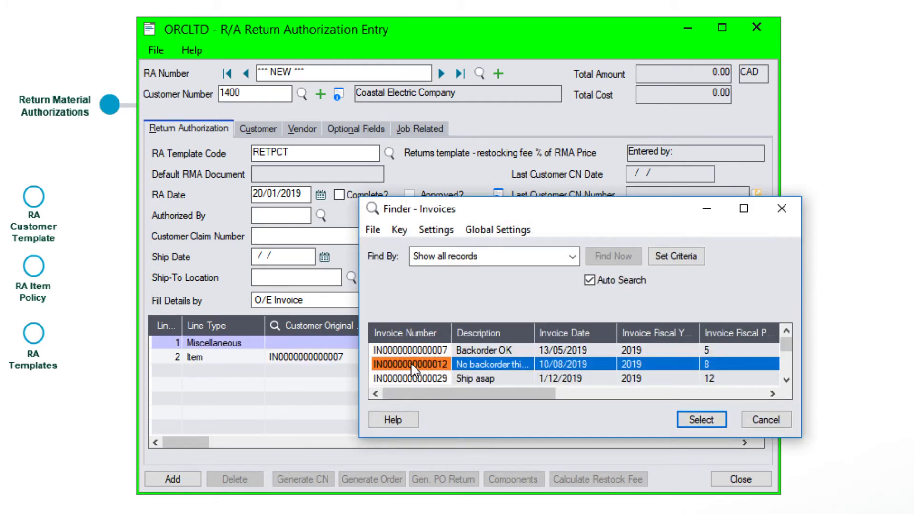
pyautogui.click(703, 420)
pyautogui.click(408, 300)
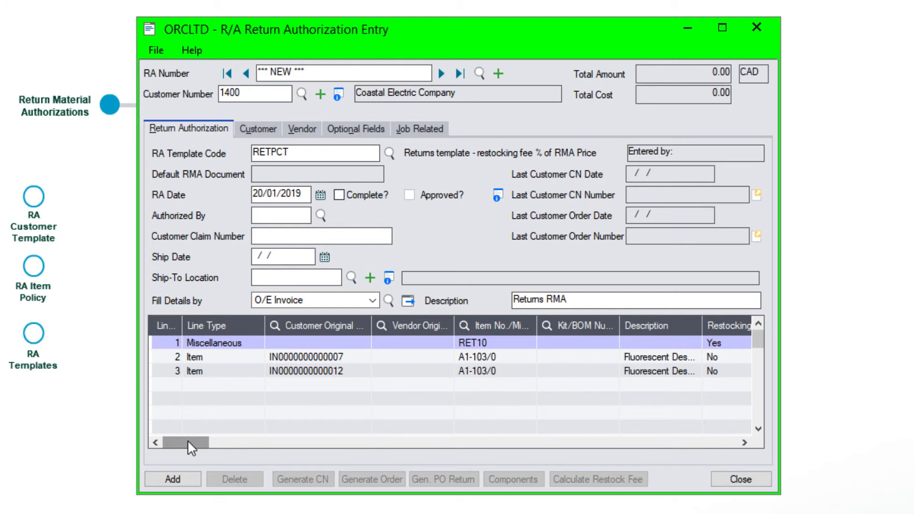
pyautogui.moveTo(188, 441); pyautogui.dragTo(188, 441)
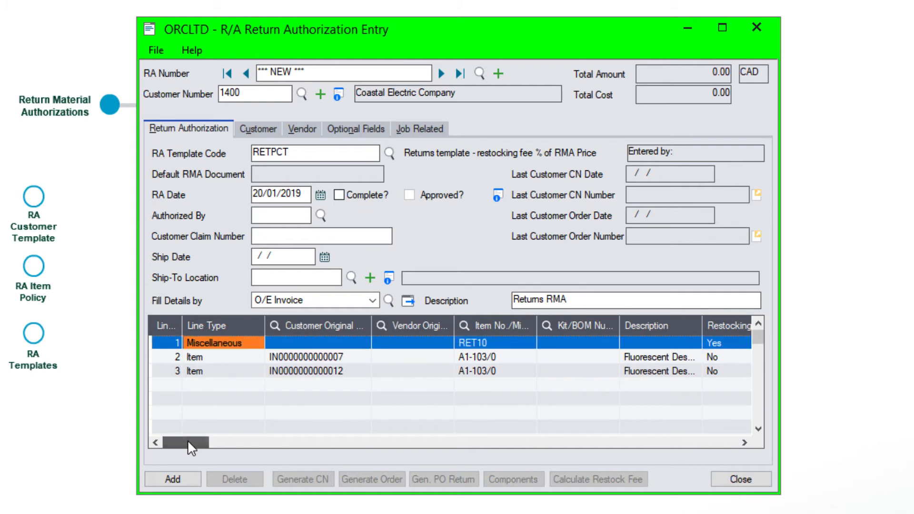
pyautogui.click(212, 358)
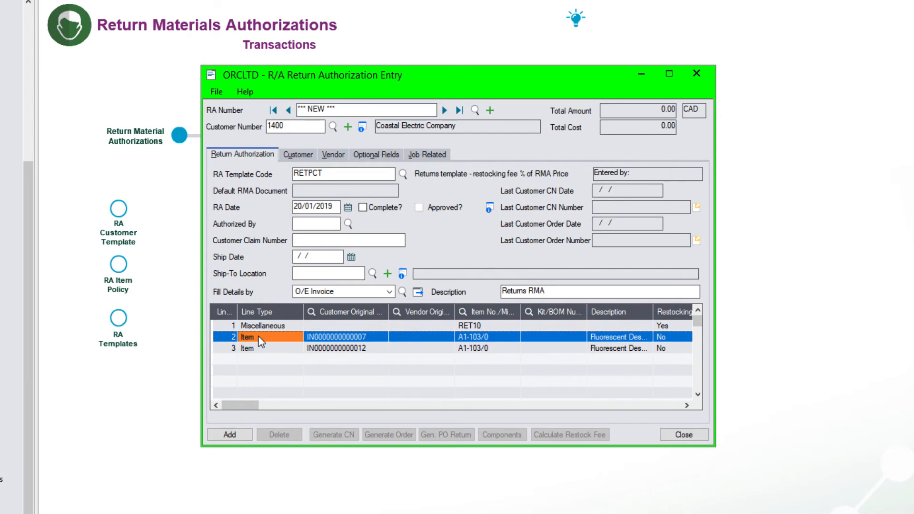
pyautogui.doubleClick(262, 340)
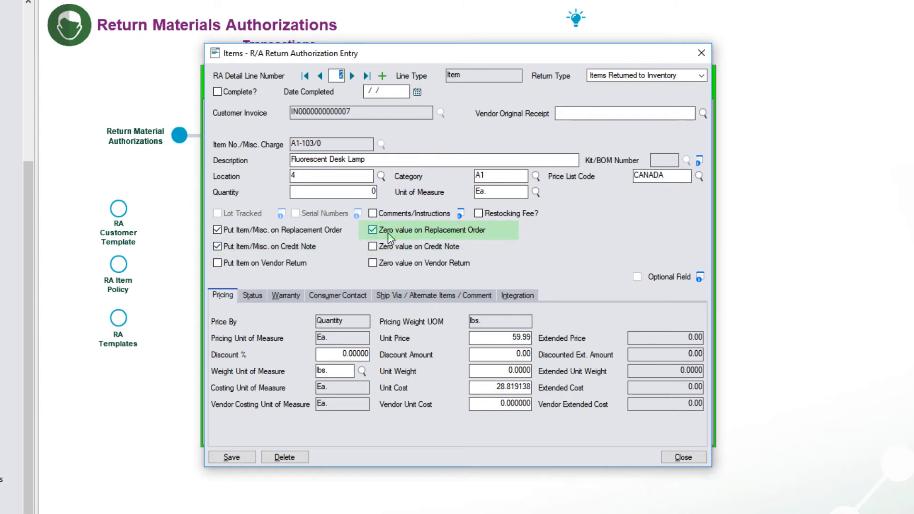
pyautogui.click(252, 296)
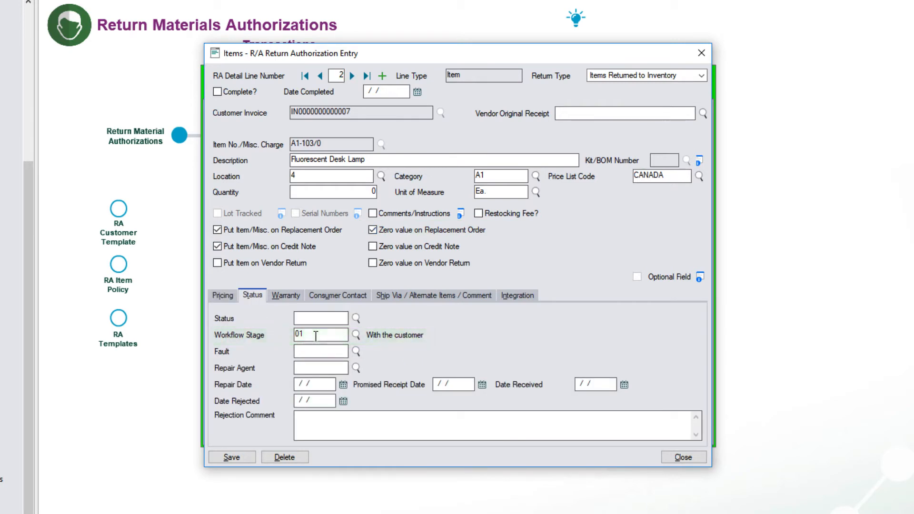
pyautogui.click(288, 298)
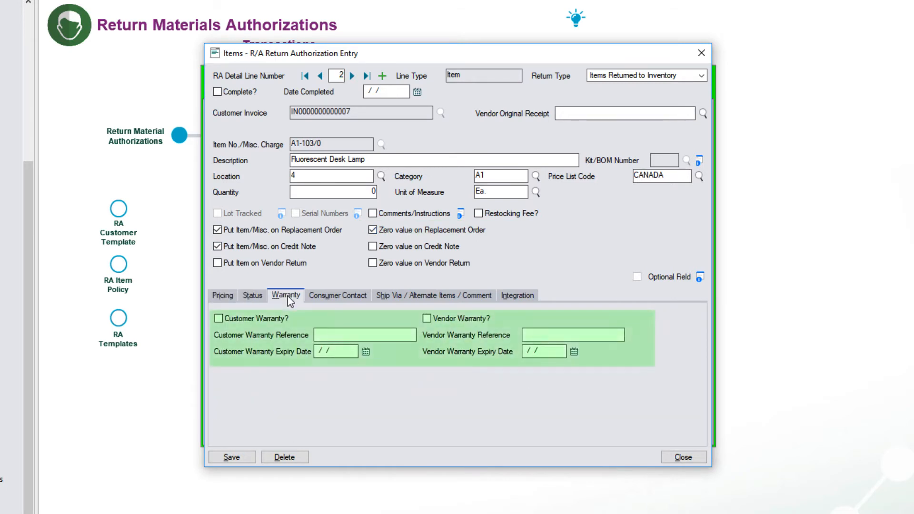
pyautogui.click(332, 300)
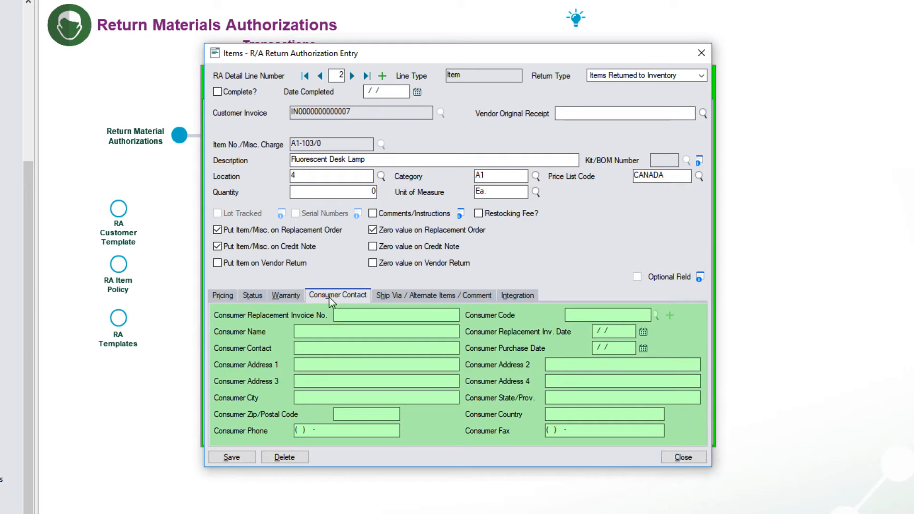
pyautogui.click(407, 302)
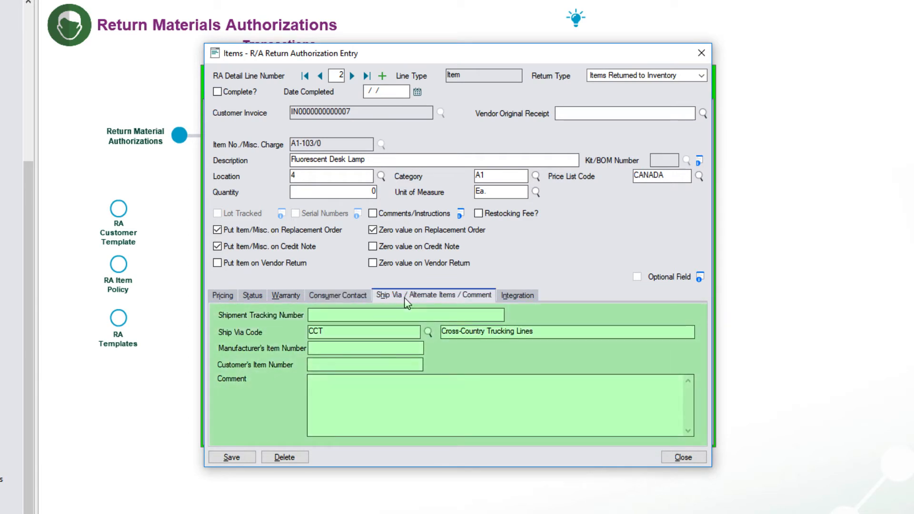
pyautogui.click(507, 300)
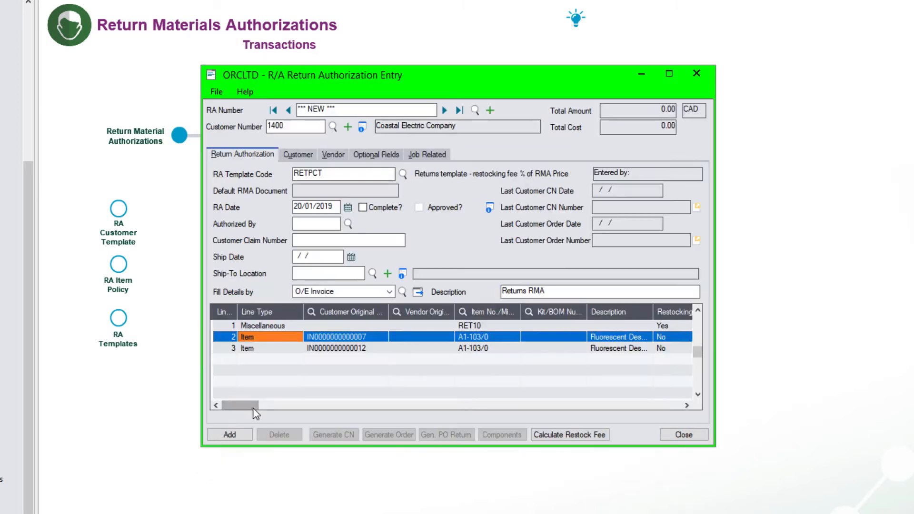
# - Save the return authorization and e-mail its instruction via RMA Customer E-mail with message RETURNS
pyautogui.click(231, 436)
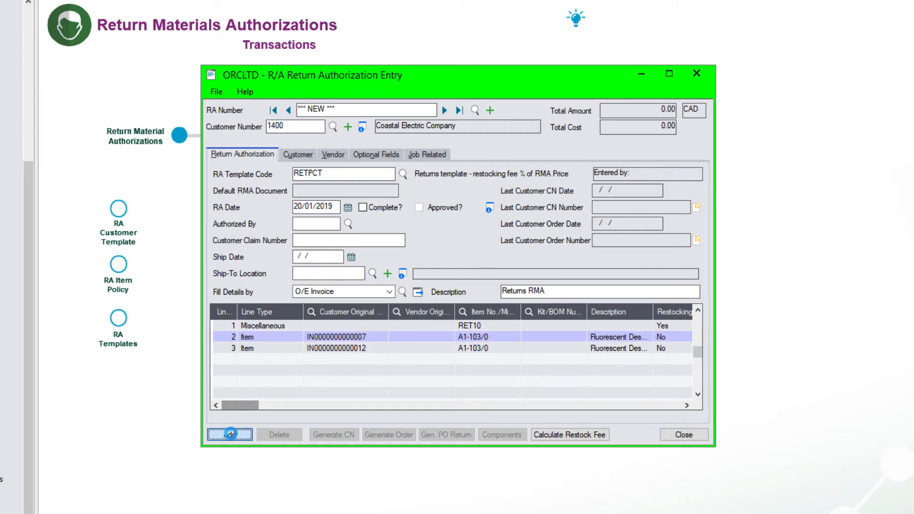
pyautogui.click(412, 309)
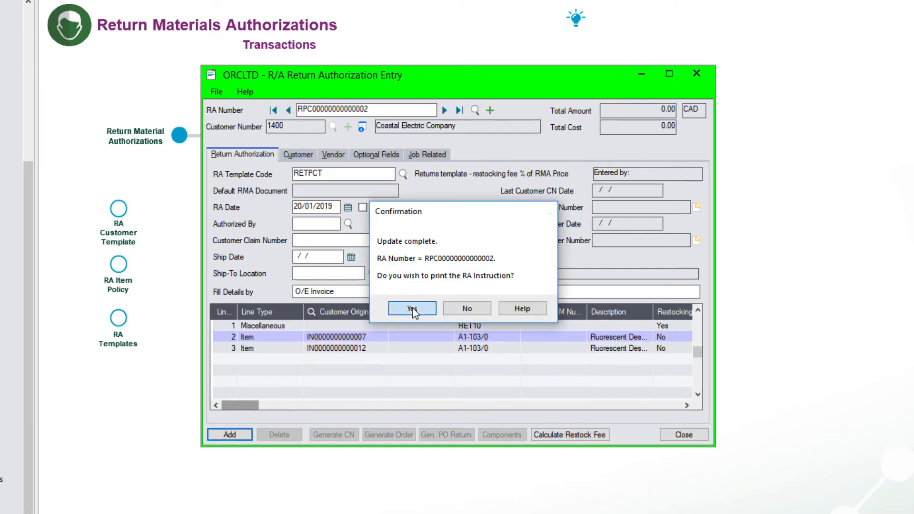
pyautogui.click(497, 282)
pyautogui.click(484, 314)
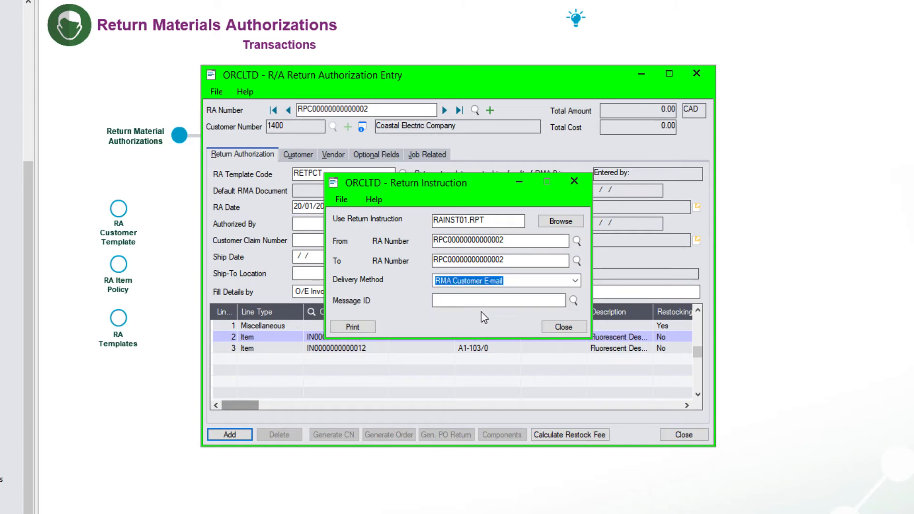
pyautogui.click(573, 301)
pyautogui.press('Return')
pyautogui.click(354, 328)
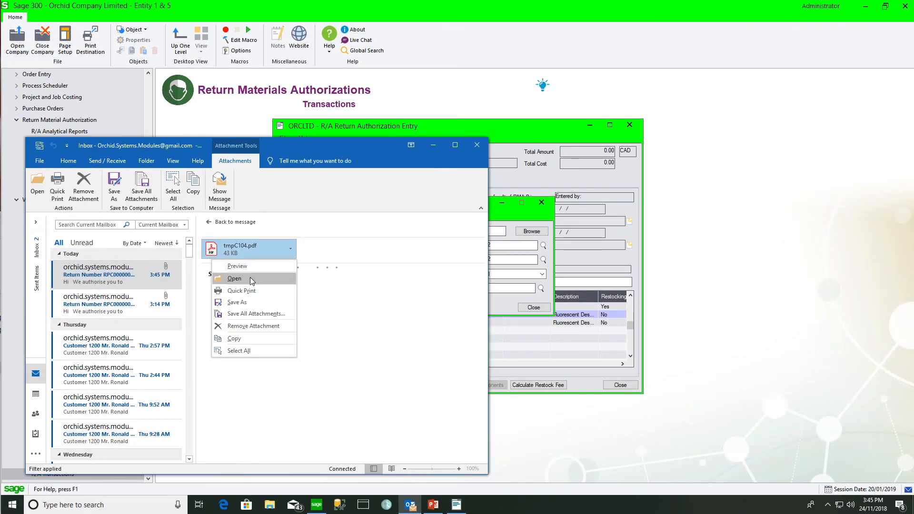
# - Open the tmpC104.pdf attachment in Acrobat Reader and scroll through the return instruction
pyautogui.click(249, 278)
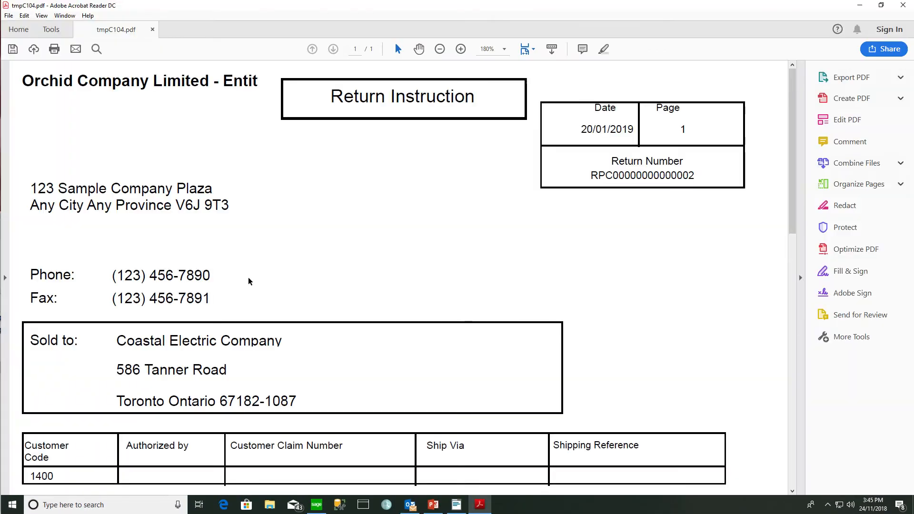
pyautogui.scroll(-6, 644, 291)
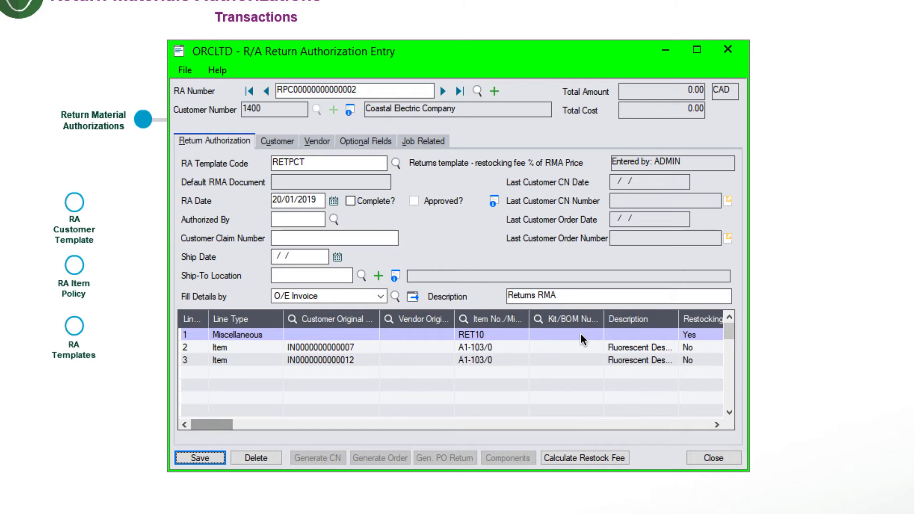
# - Enter a return quantity of 1 on lamp lines 2 and 3
pyautogui.click(358, 347)
pyautogui.click(245, 424)
pyautogui.moveTo(244, 425); pyautogui.dragTo(275, 427)
pyautogui.click(359, 348)
pyautogui.write('1')
pyautogui.click(364, 362)
pyautogui.write('1')
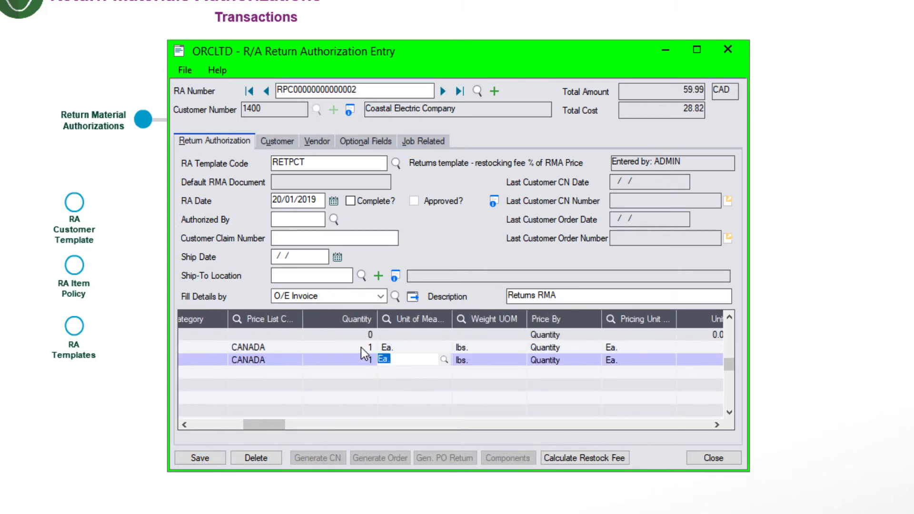
pyautogui.click(361, 347)
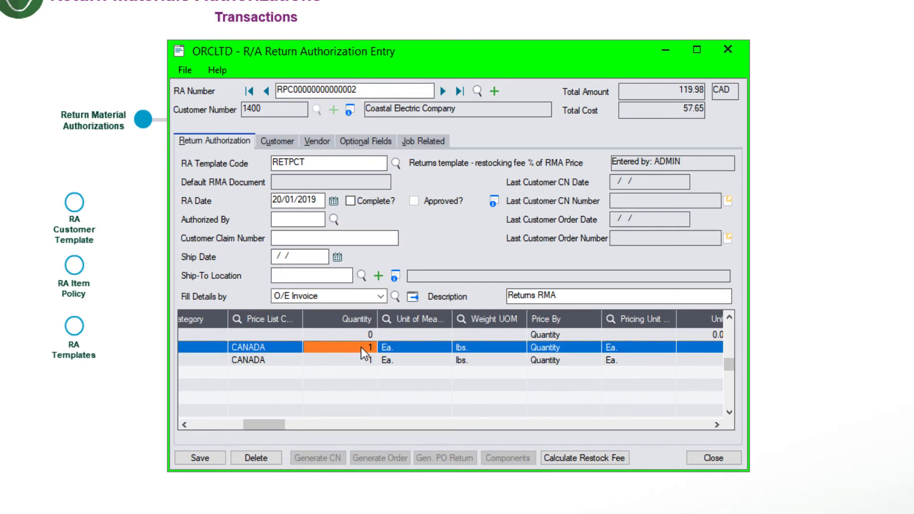
# - Set line 2's workflow stage to 03 Being inspected and save it
pyautogui.press('F9')
pyautogui.click(224, 299)
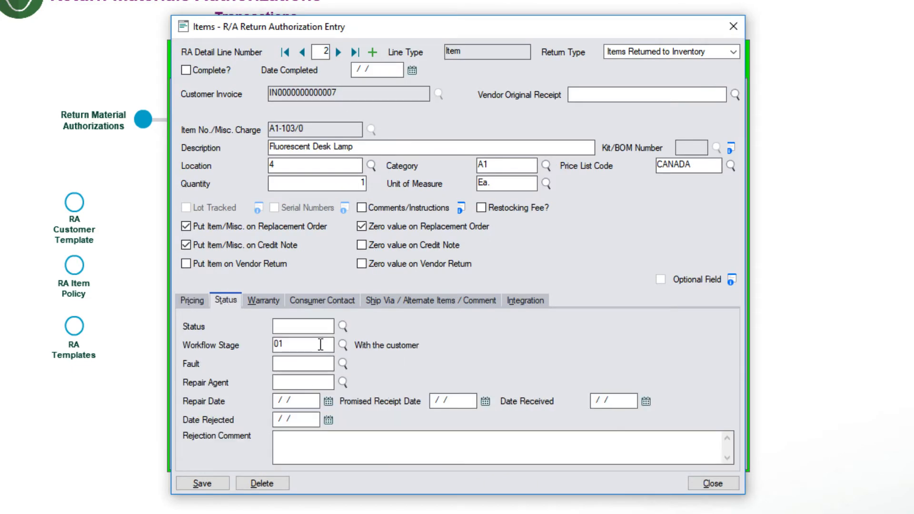
pyautogui.click(343, 344)
pyautogui.click(424, 430)
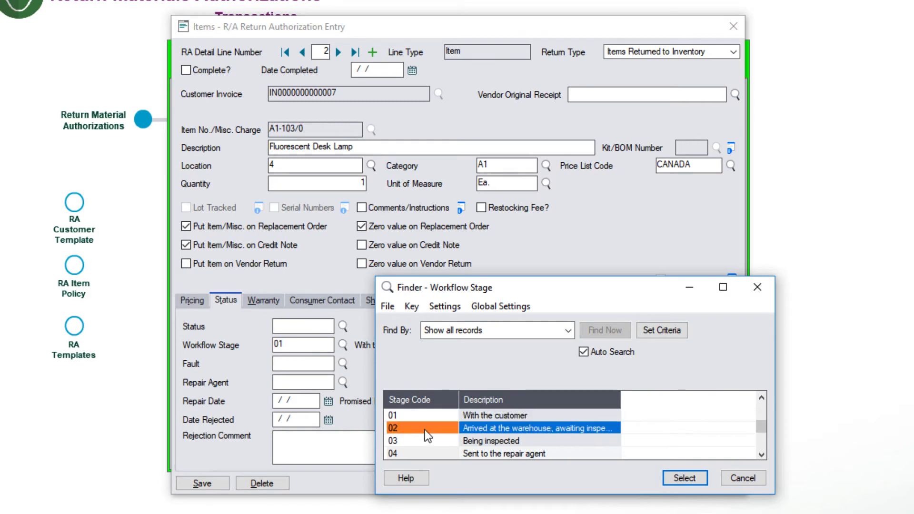
pyautogui.click(412, 444)
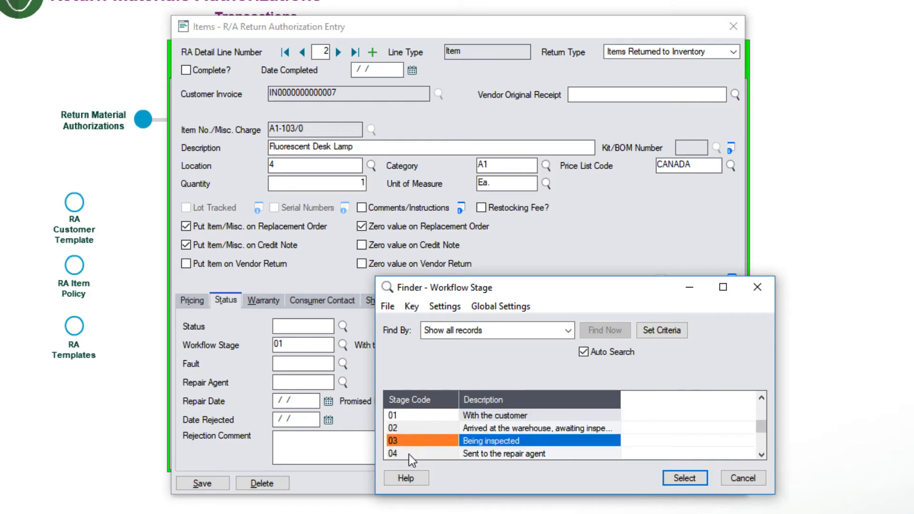
pyautogui.click(685, 478)
pyautogui.click(202, 484)
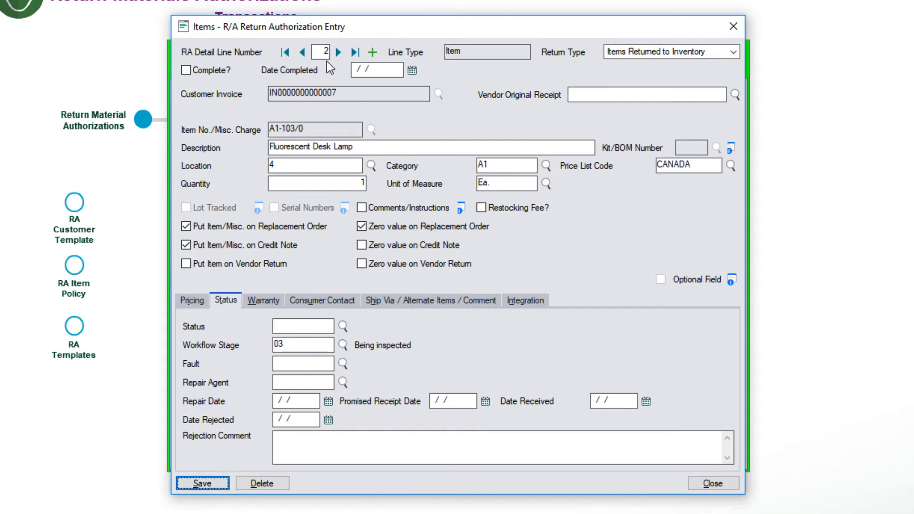
# - Set line 3's workflow stage to 03 Being inspected and save it
pyautogui.click(338, 52)
pyautogui.click(342, 344)
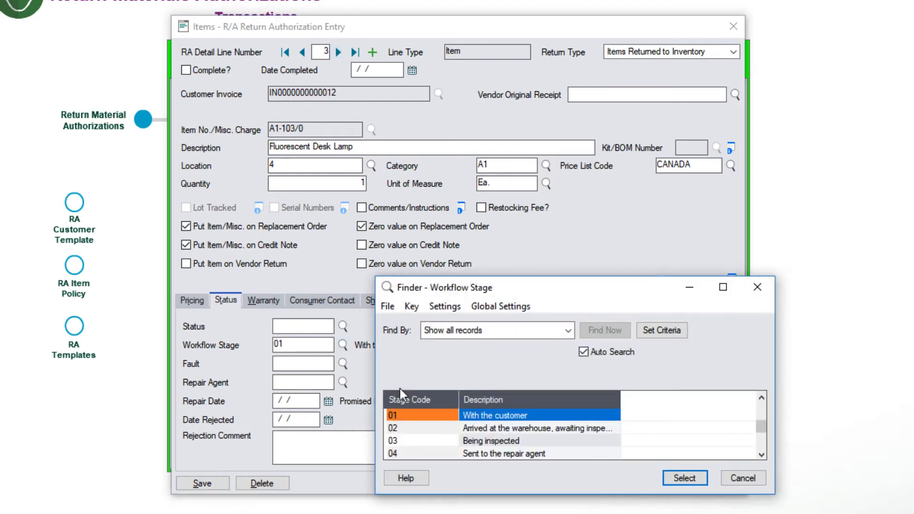
pyautogui.click(465, 445)
pyautogui.click(666, 479)
pyautogui.click(196, 487)
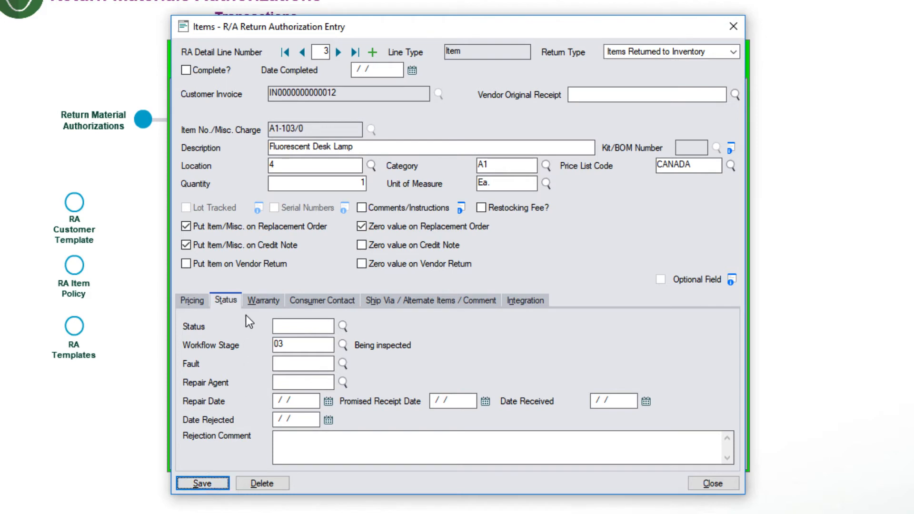
pyautogui.click(292, 343)
# - Leave line 3 off the credit note and save the line
pyautogui.click(186, 244)
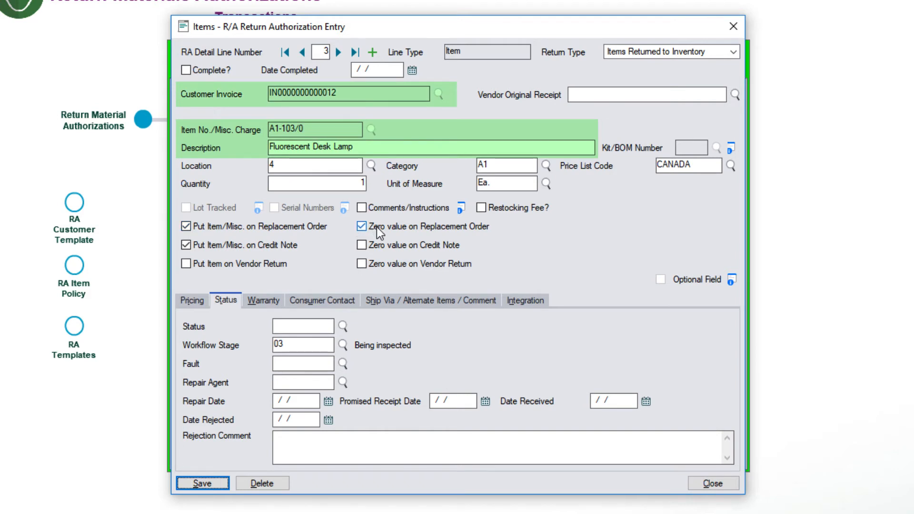
pyautogui.click(186, 246)
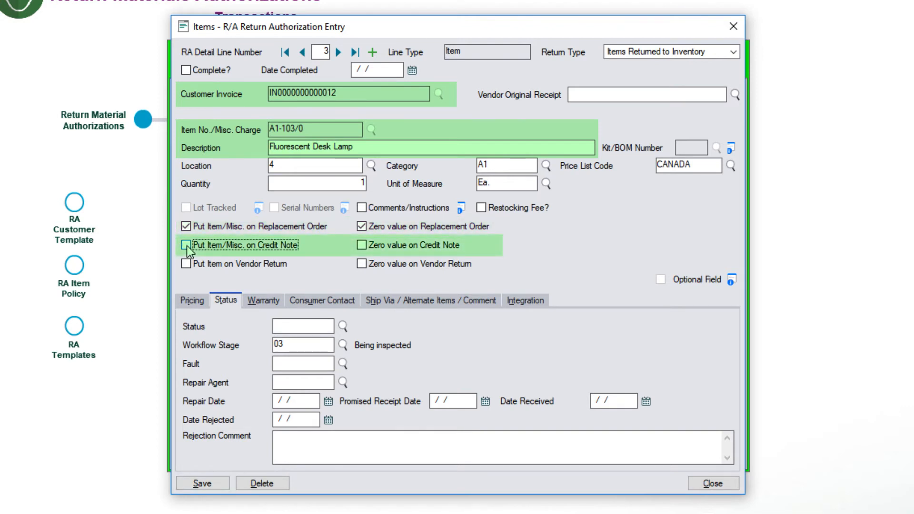
pyautogui.click(207, 479)
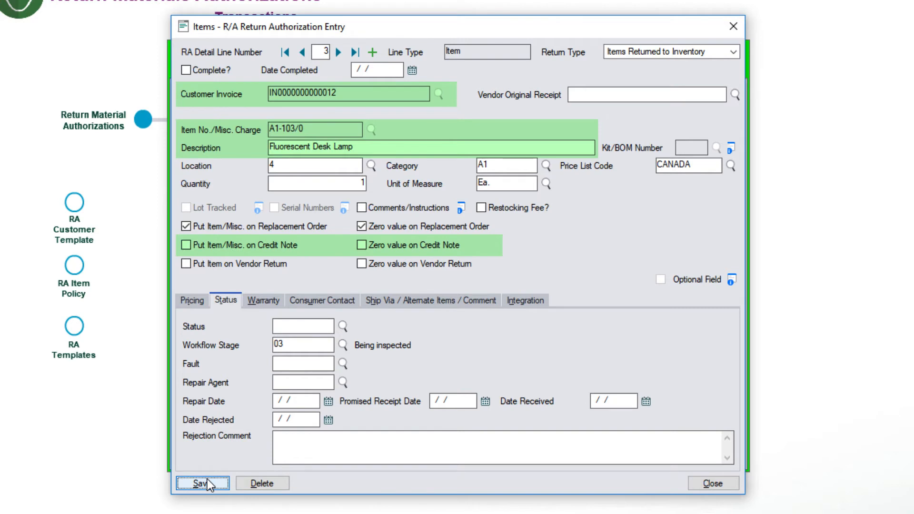
# - Take line 2 off the replacement order, stop zero-valuing it on replacement, then save and close the line
pyautogui.click(302, 53)
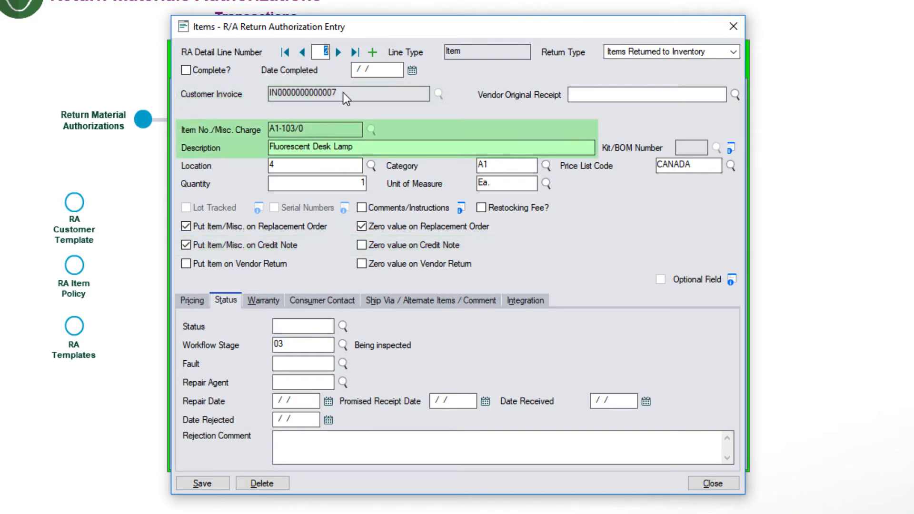
pyautogui.click(187, 227)
pyautogui.click(362, 226)
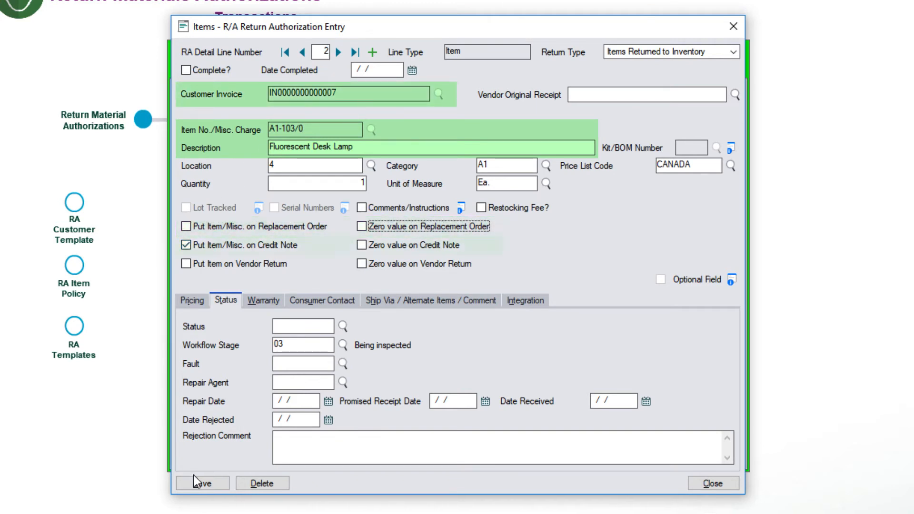
pyautogui.click(191, 486)
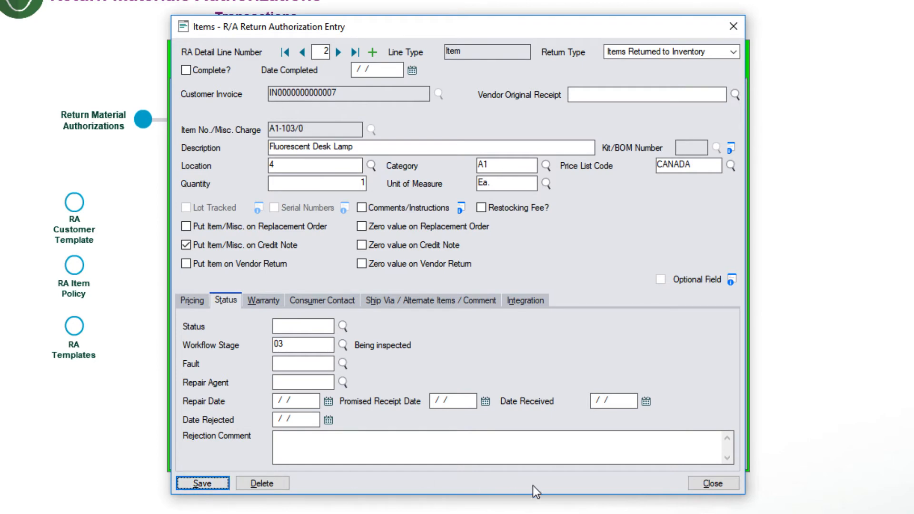
pyautogui.click(708, 484)
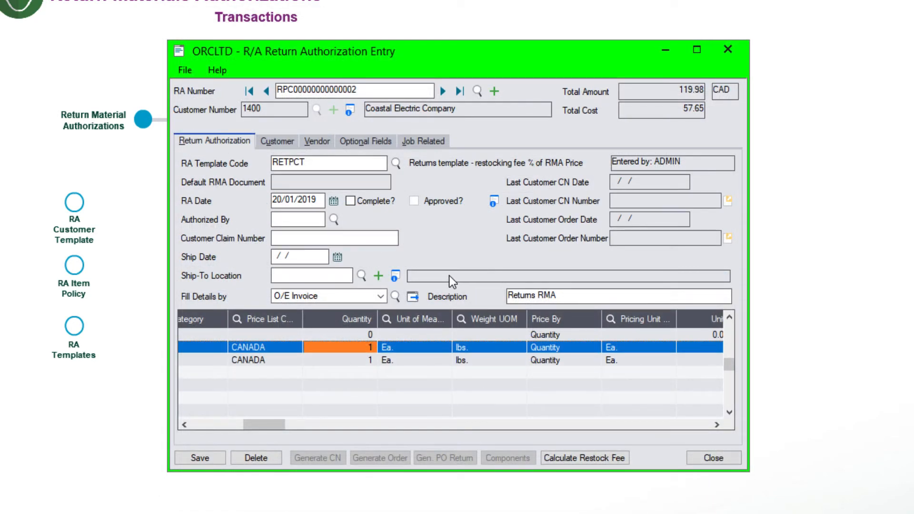
# - Apply the -12.00 restocking fee so the total is 107.98, and tick Complete? on the authorization
pyautogui.moveTo(261, 423); pyautogui.dragTo(184, 430)
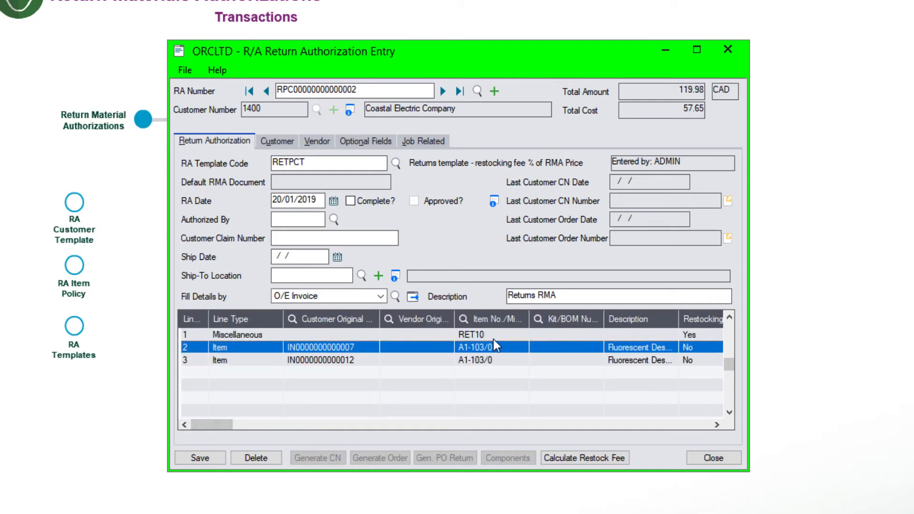
pyautogui.click(564, 458)
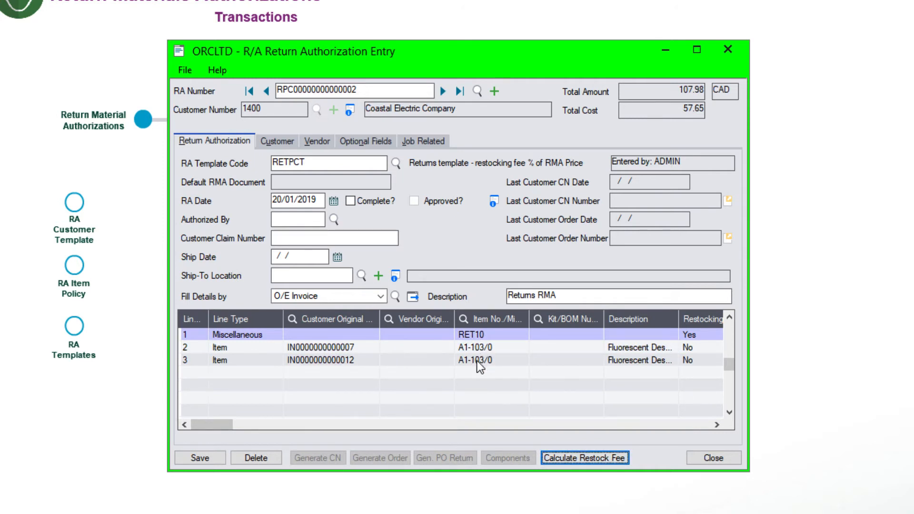
pyautogui.moveTo(204, 427); pyautogui.dragTo(276, 426)
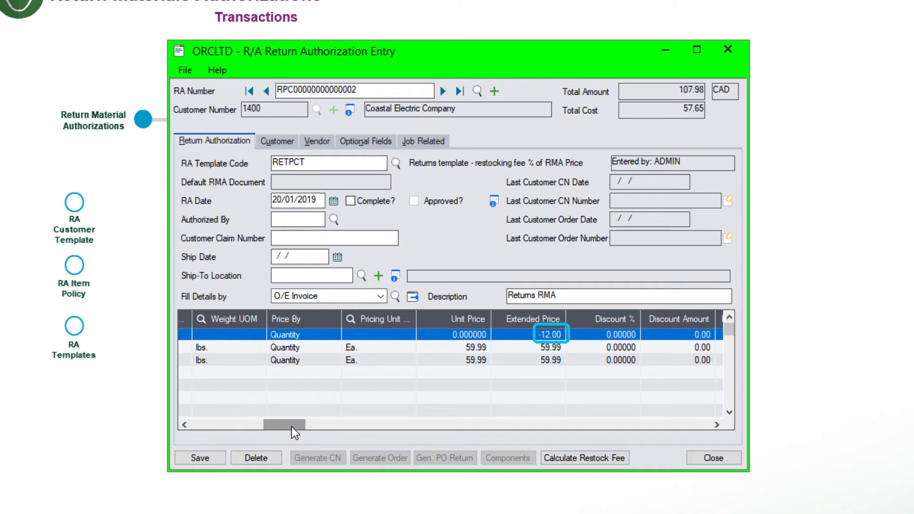
pyautogui.click(351, 202)
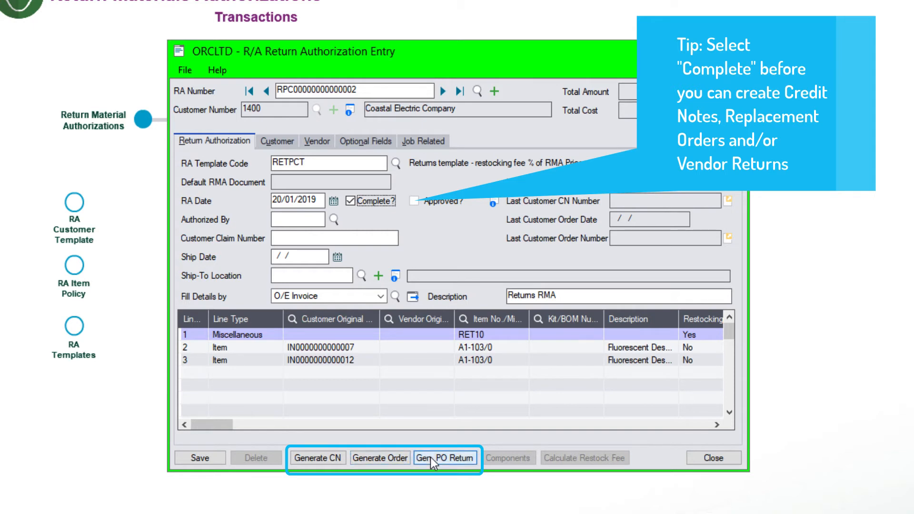
pyautogui.click(304, 460)
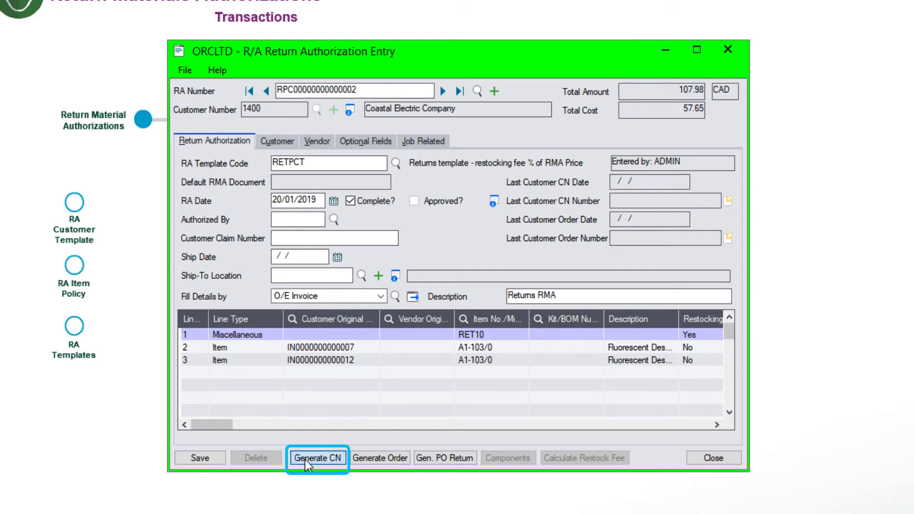
pyautogui.click(426, 304)
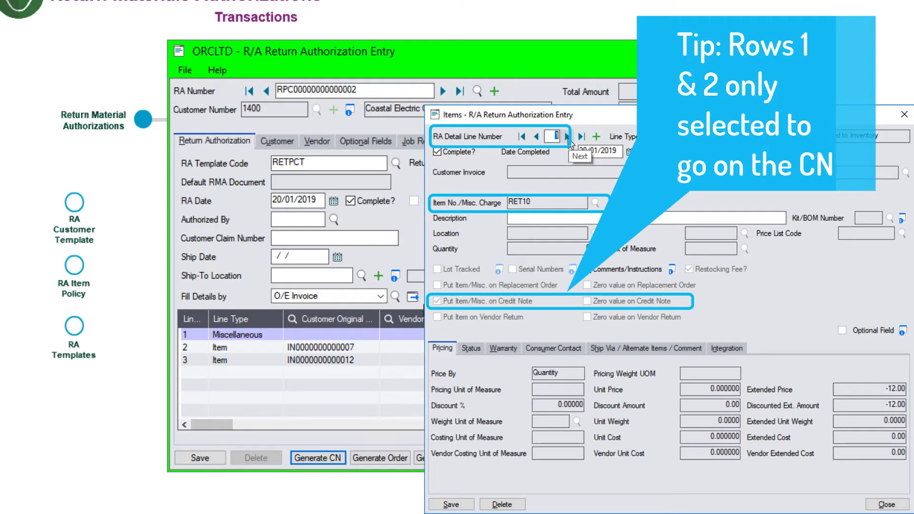
pyautogui.click(569, 141)
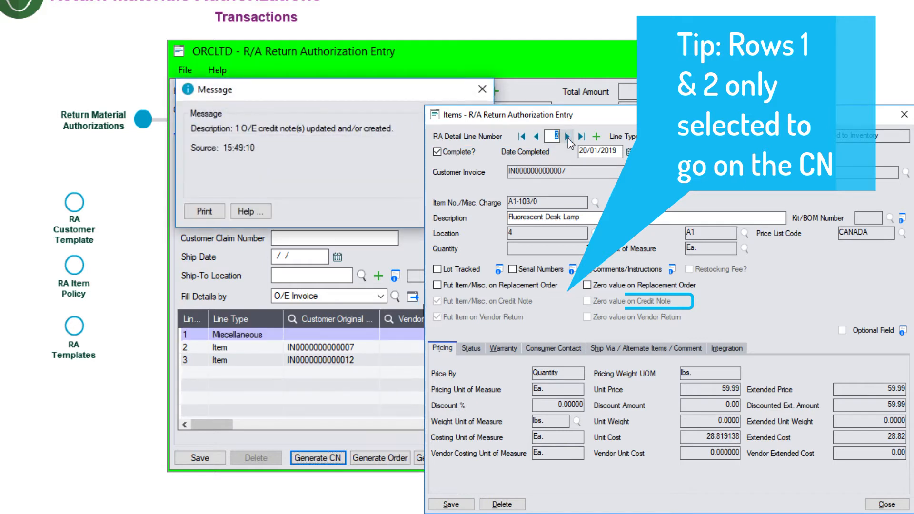
pyautogui.click(568, 139)
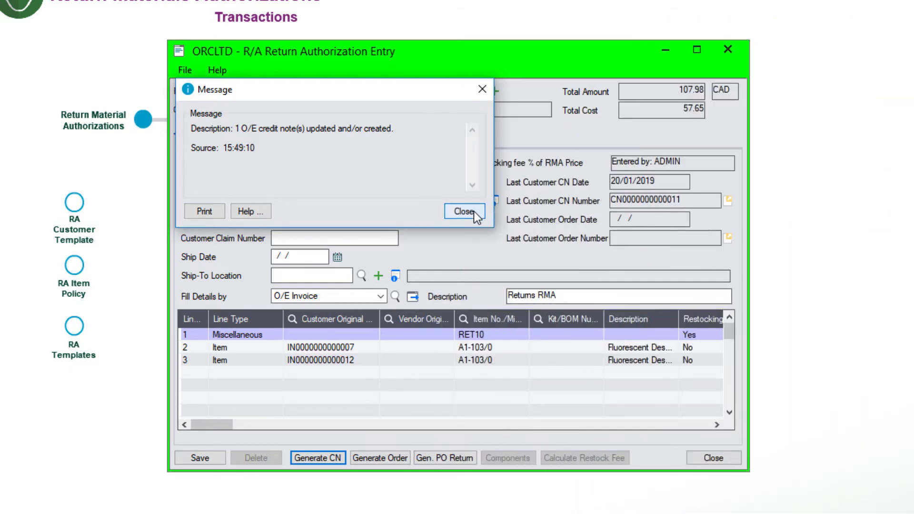
pyautogui.click(473, 211)
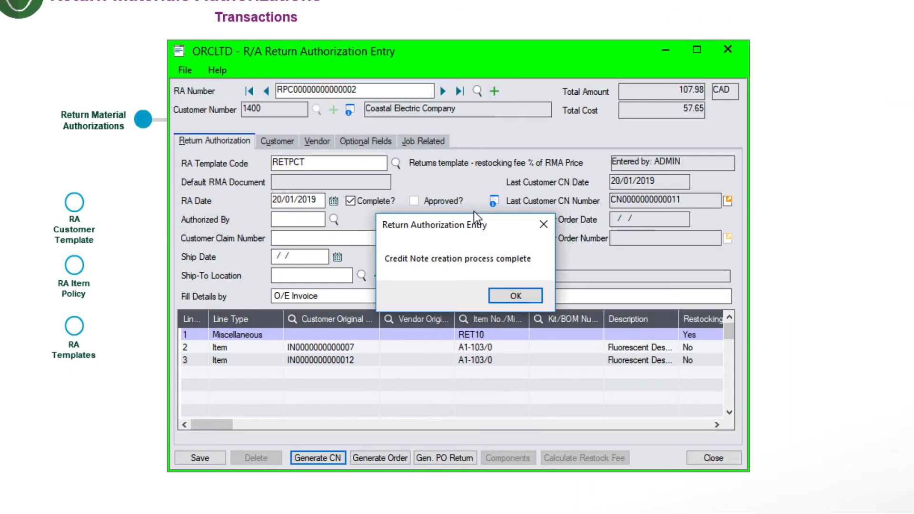
pyautogui.click(516, 298)
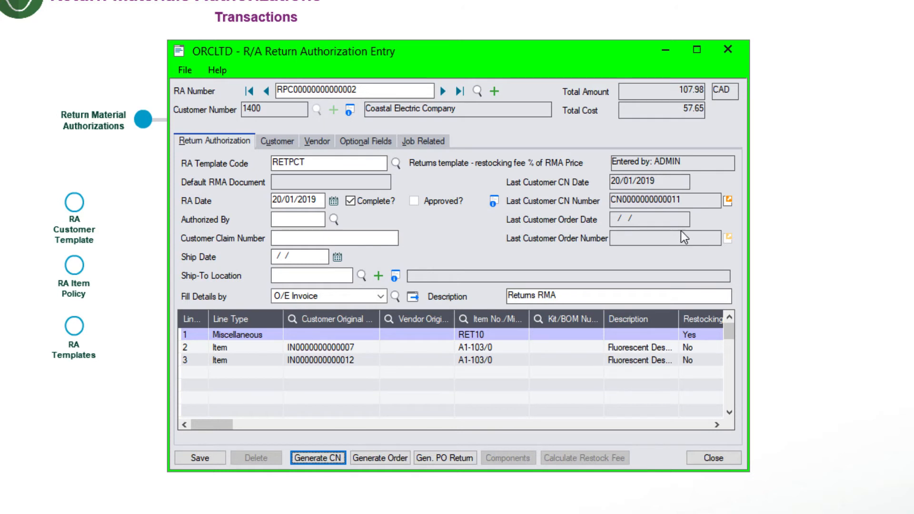
pyautogui.click(726, 200)
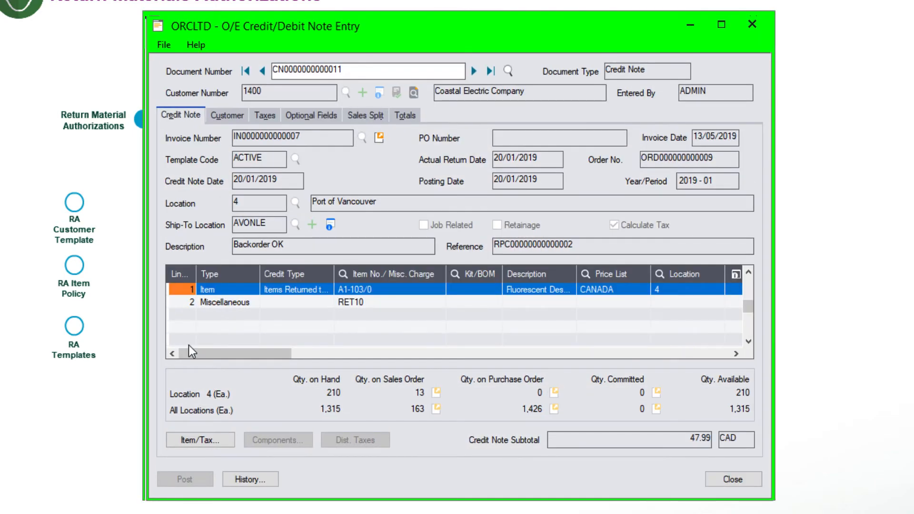
pyautogui.click(225, 303)
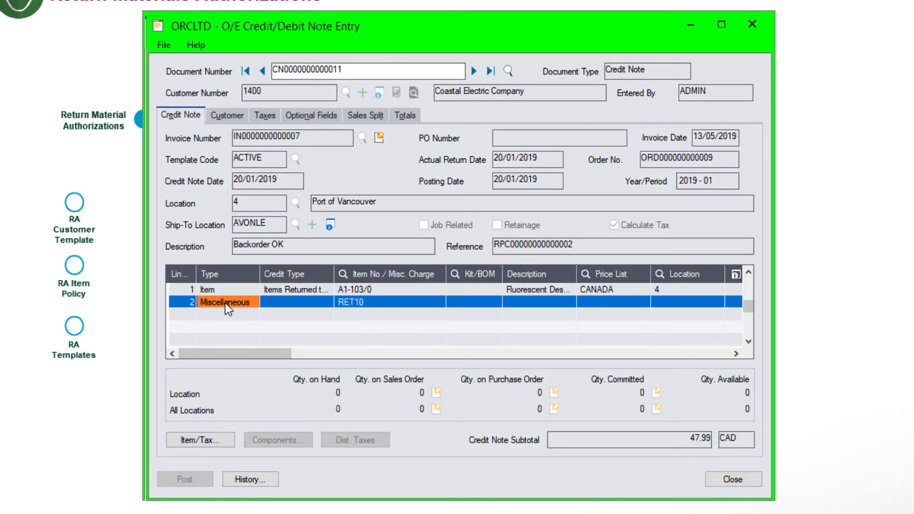
pyautogui.click(368, 299)
pyautogui.moveTo(242, 353); pyautogui.dragTo(320, 354)
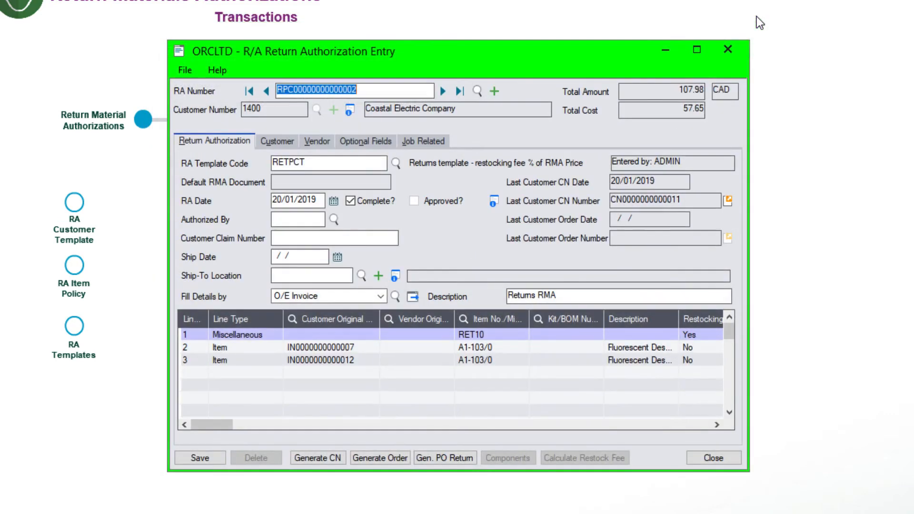
# - On the Vendor tab, select vendor 1400 (Coastal Heating of Ottawa) from the finder and dismiss the warning
pyautogui.click(321, 142)
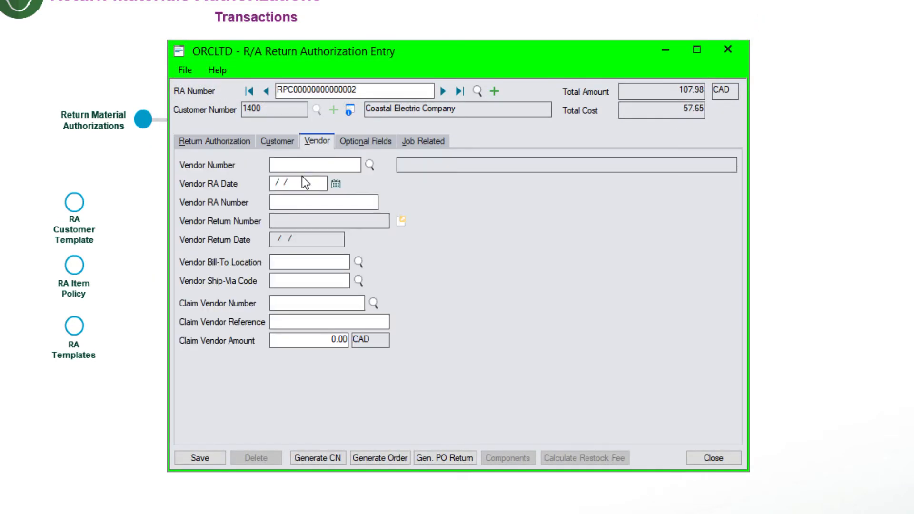
pyautogui.click(371, 164)
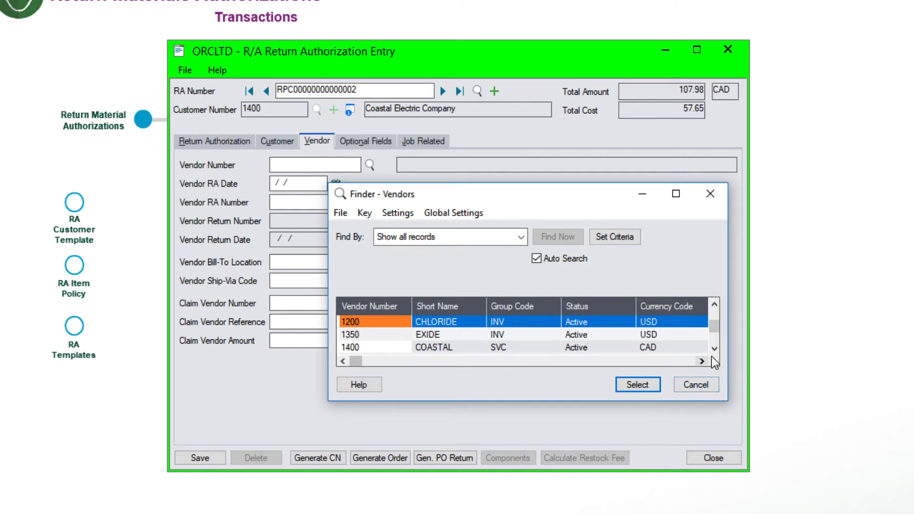
pyautogui.click(380, 348)
pyautogui.click(642, 384)
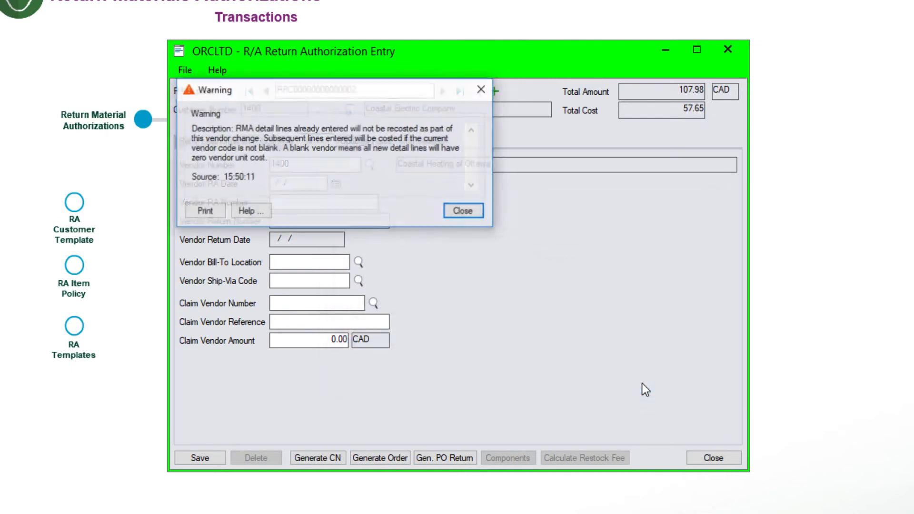
pyautogui.click(460, 212)
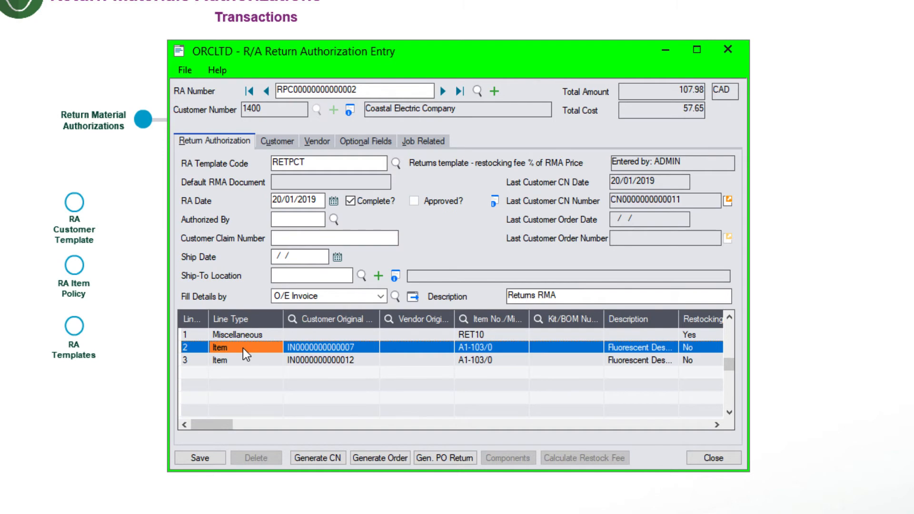
# - Check line 2's costs, run Gen. PO Return for the authorization, then reopen line 2's item details
pyautogui.doubleClick(243, 348)
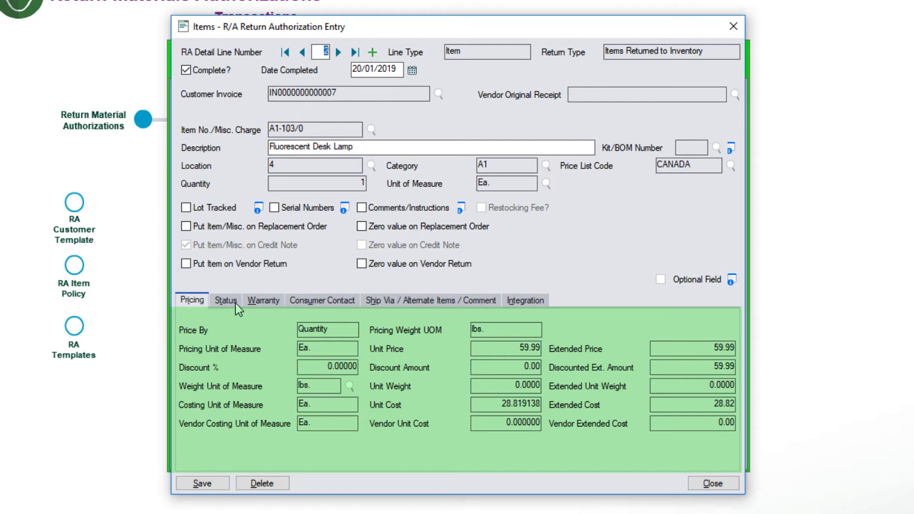
pyautogui.click(734, 28)
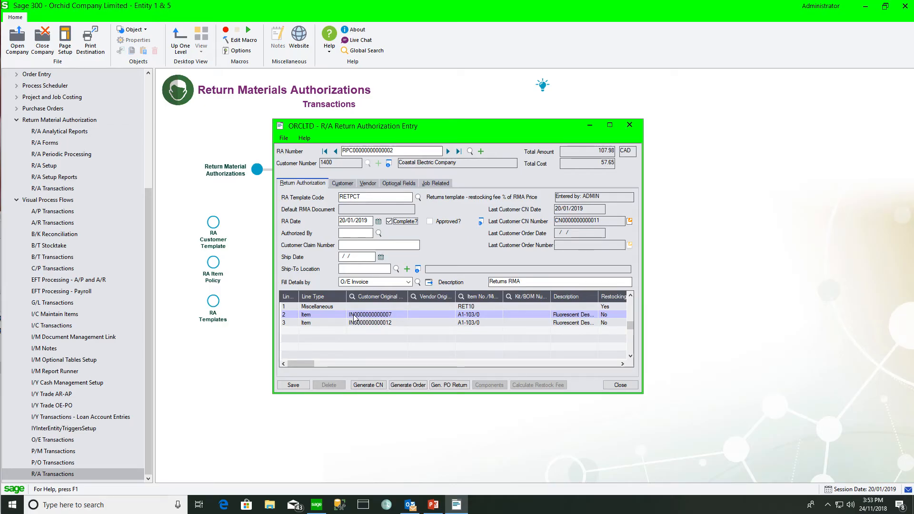
pyautogui.click(449, 385)
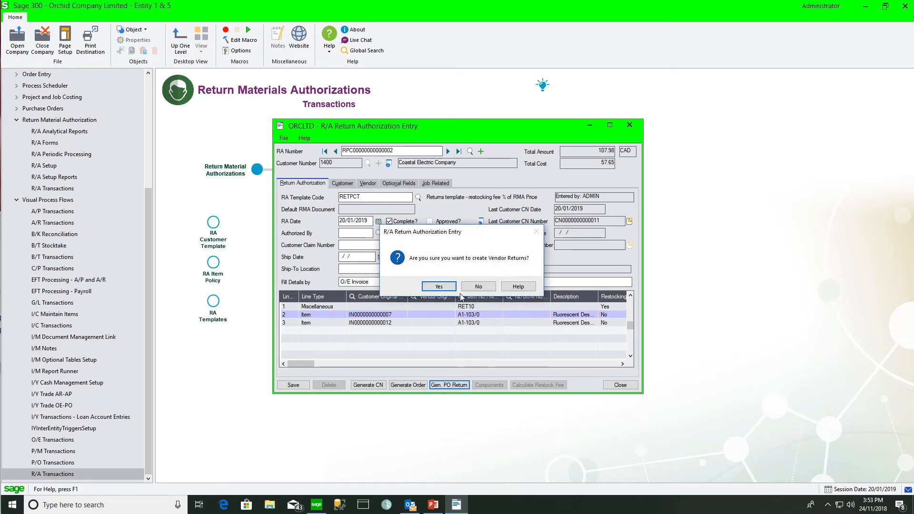
pyautogui.click(438, 285)
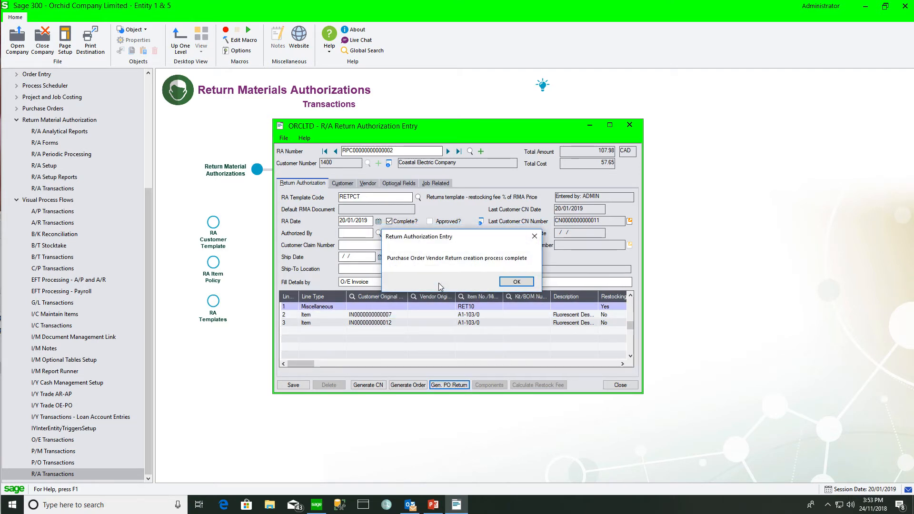
pyautogui.click(516, 282)
pyautogui.click(375, 315)
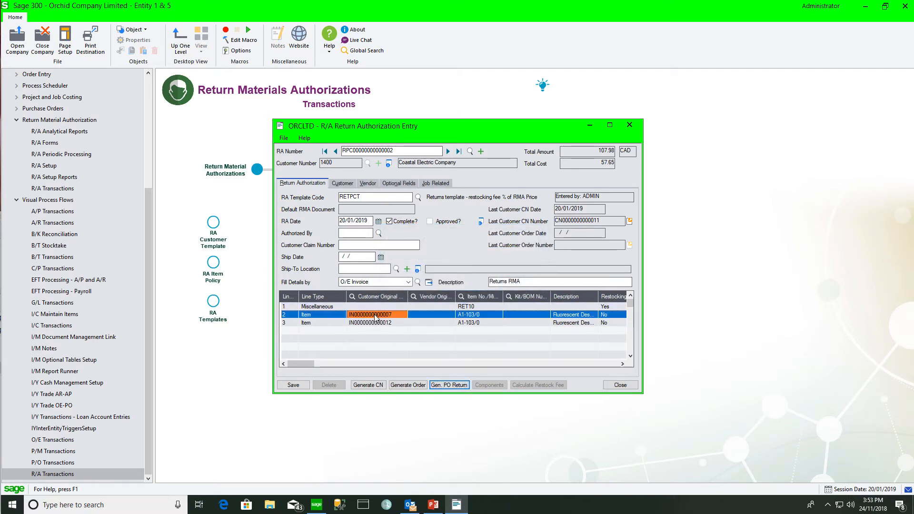
pyautogui.doubleClick(375, 315)
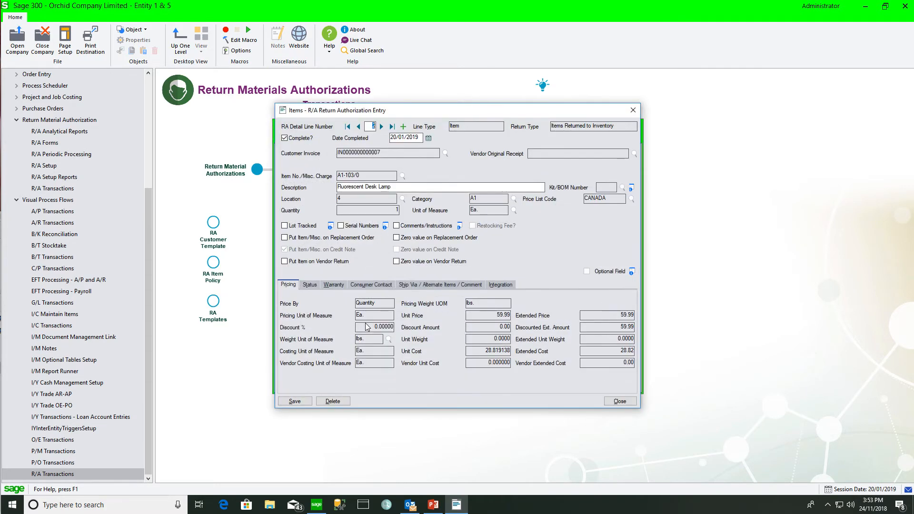
# - Tick Put Item on Vendor Return for line 2's Fluorescent Desk Lamp, save the line and rerun Gen. PO Return
pyautogui.click(501, 285)
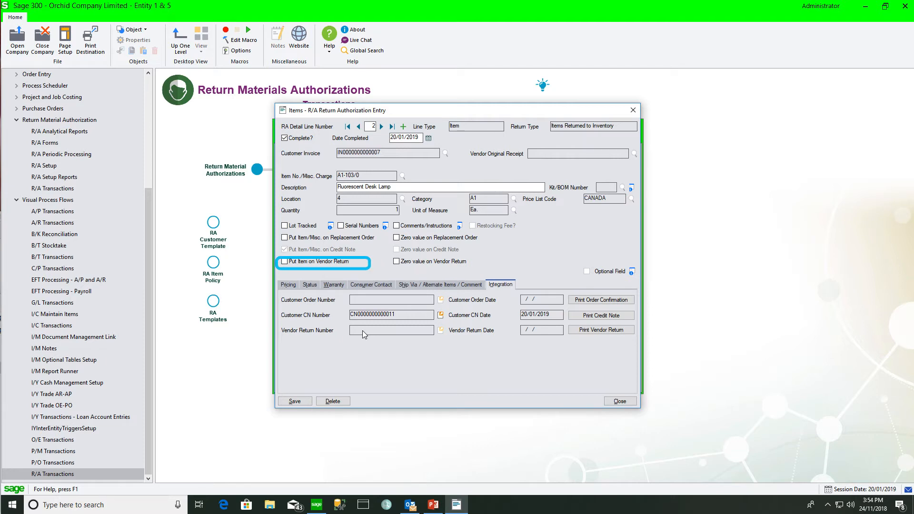
pyautogui.click(285, 261)
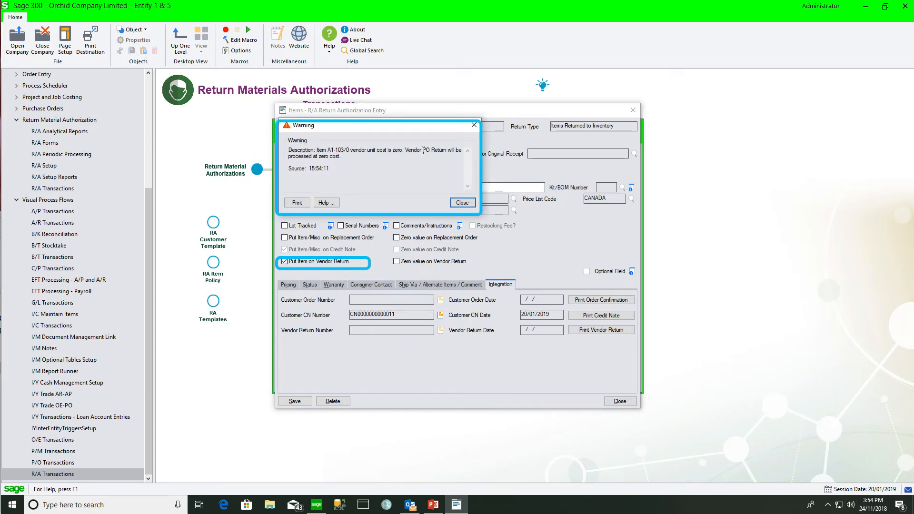
pyautogui.click(463, 203)
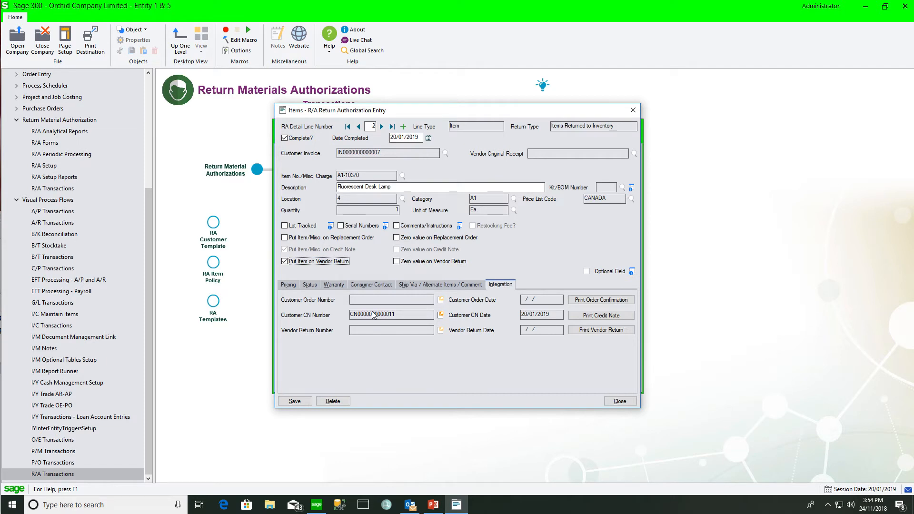
pyautogui.click(294, 402)
pyautogui.click(628, 402)
pyautogui.click(451, 386)
# - Confirm vendor return creation and verify line 2 shows vendor return RET00000003 dated 20/01/2019
pyautogui.click(429, 287)
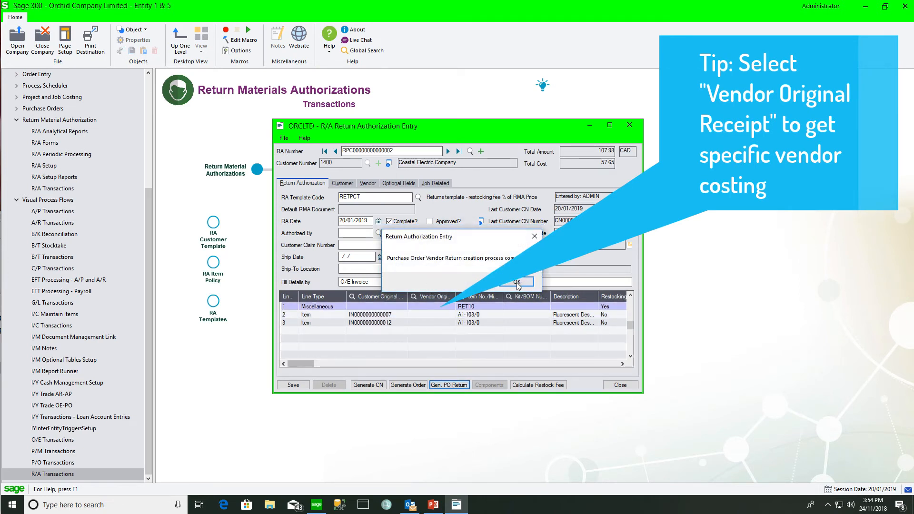
pyautogui.click(517, 283)
pyautogui.doubleClick(401, 315)
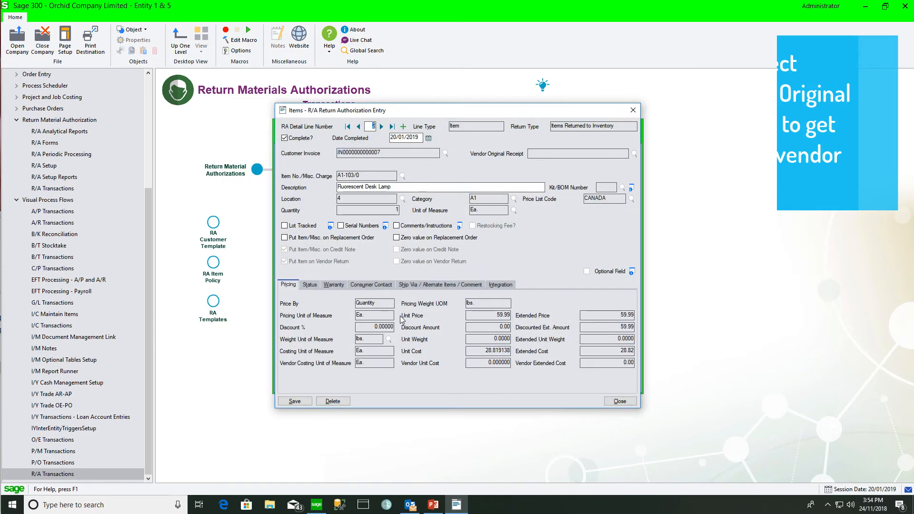
pyautogui.click(510, 285)
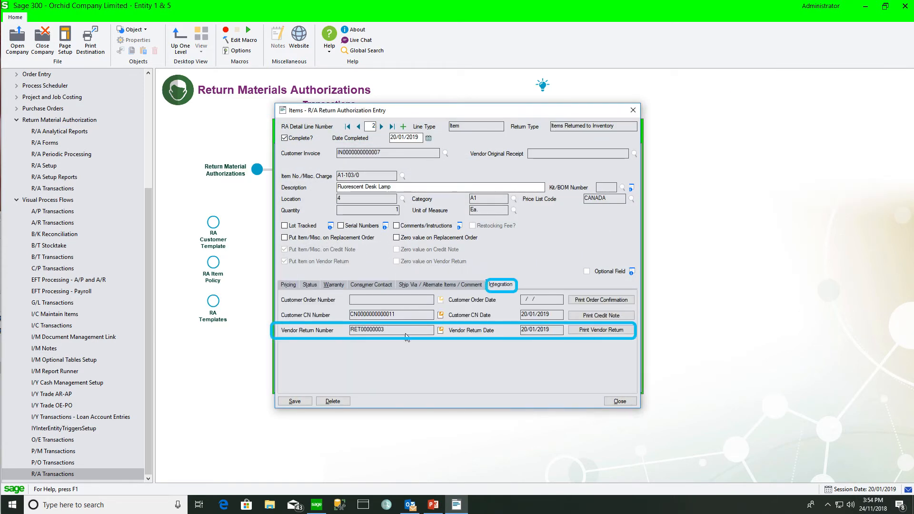
pyautogui.click(440, 330)
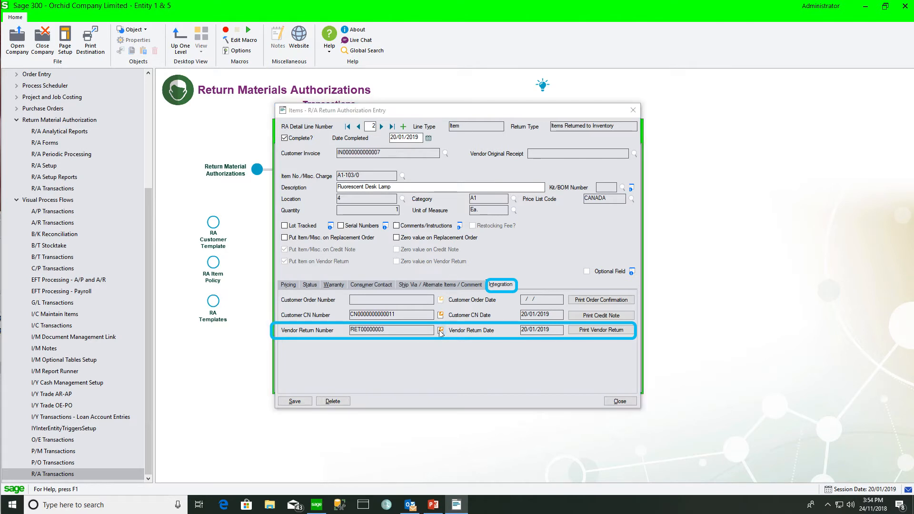
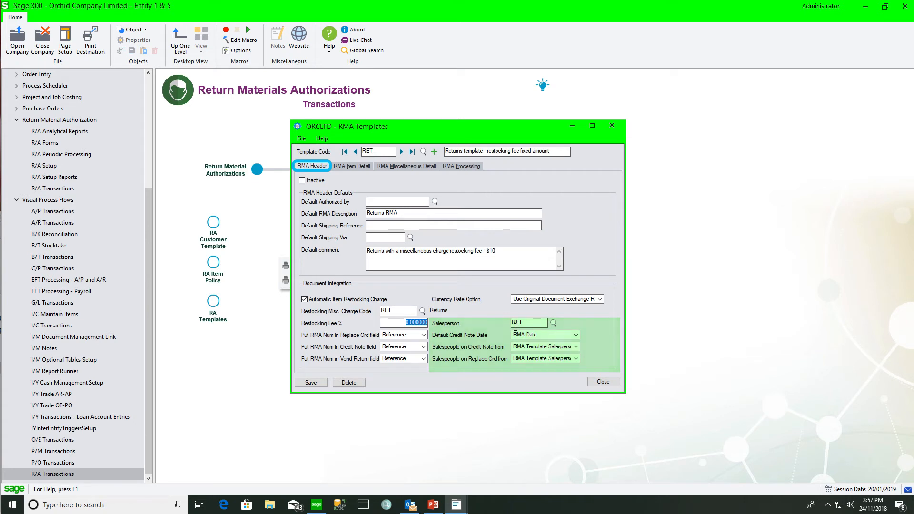
# - Check the RET template's item, miscellaneous and processing defaults and RA prefix, then list customer-to-template mappings
pyautogui.click(352, 167)
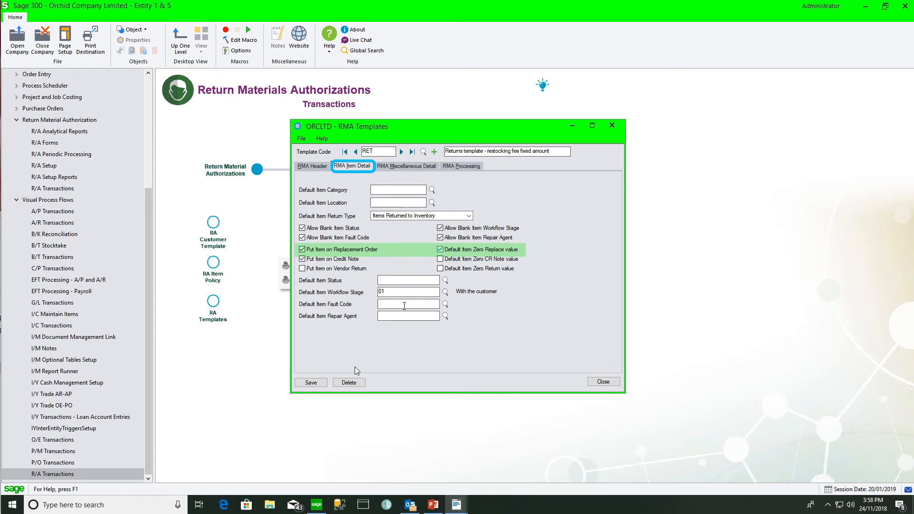
pyautogui.click(423, 167)
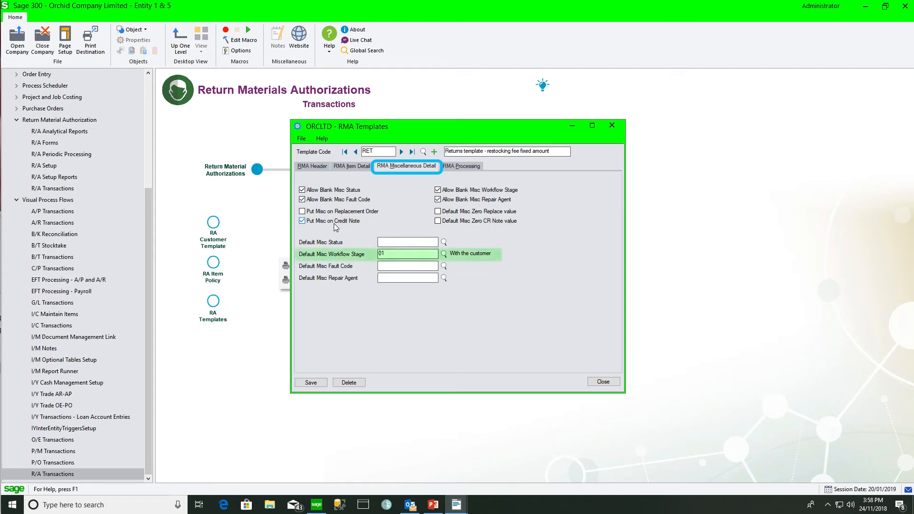
pyautogui.click(465, 167)
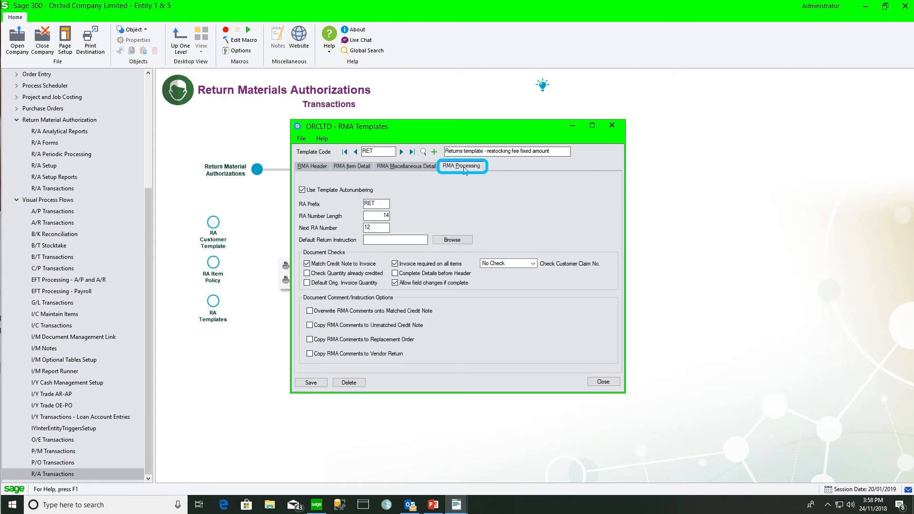
pyautogui.doubleClick(381, 203)
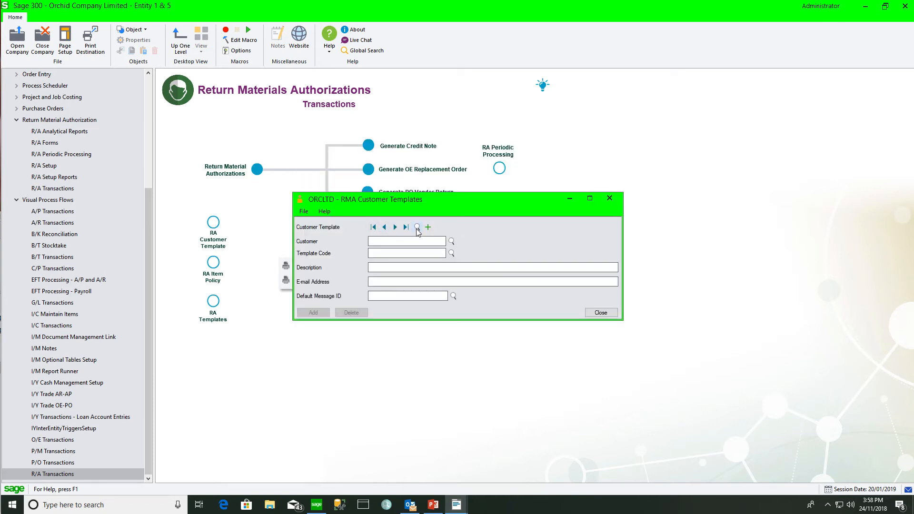
pyautogui.click(417, 228)
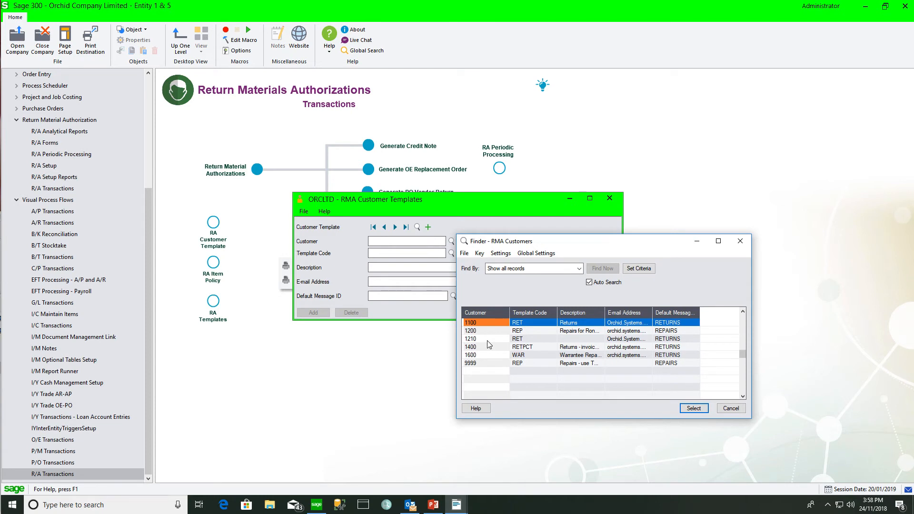
# - Select customer 1210's template entry in the finder and close RMA Customer Templates
pyautogui.click(487, 338)
pyautogui.click(694, 409)
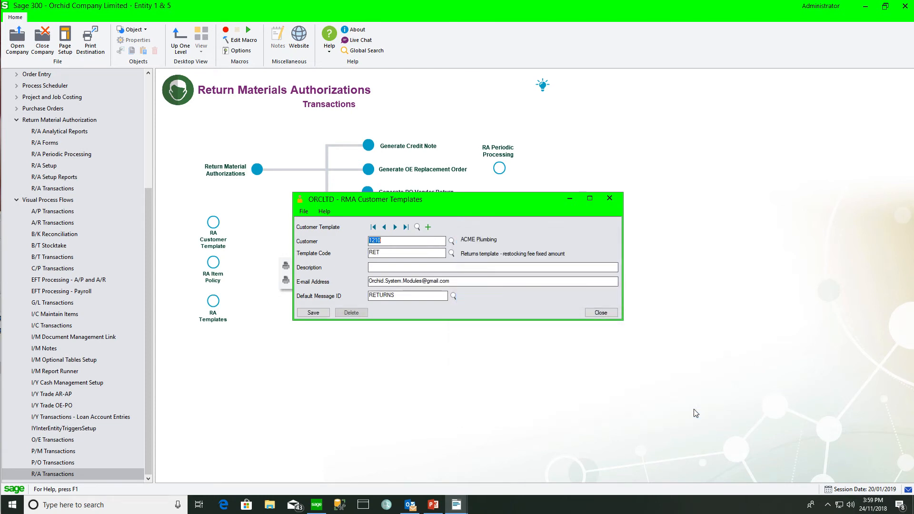
pyautogui.click(601, 313)
# - Start a new return authorization for customer 1210, loading the RET template and -10.00 restocking line
pyautogui.click(257, 170)
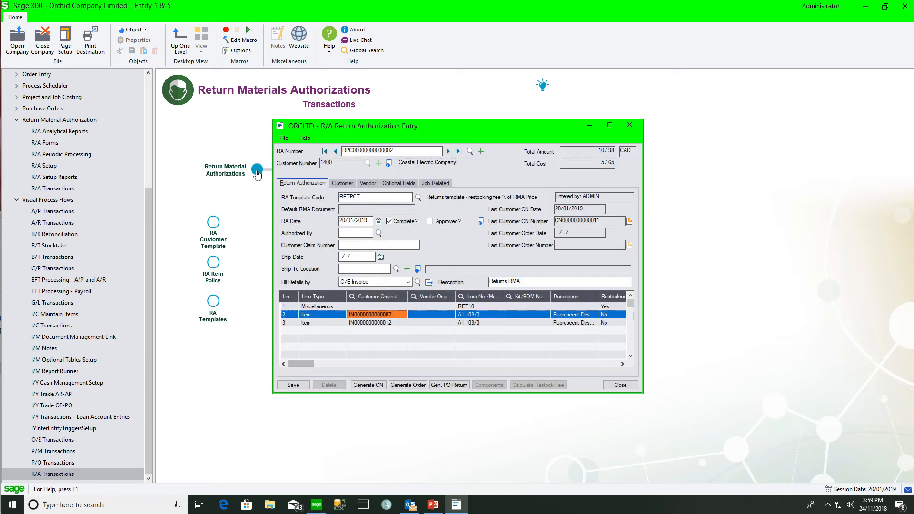
pyautogui.click(481, 151)
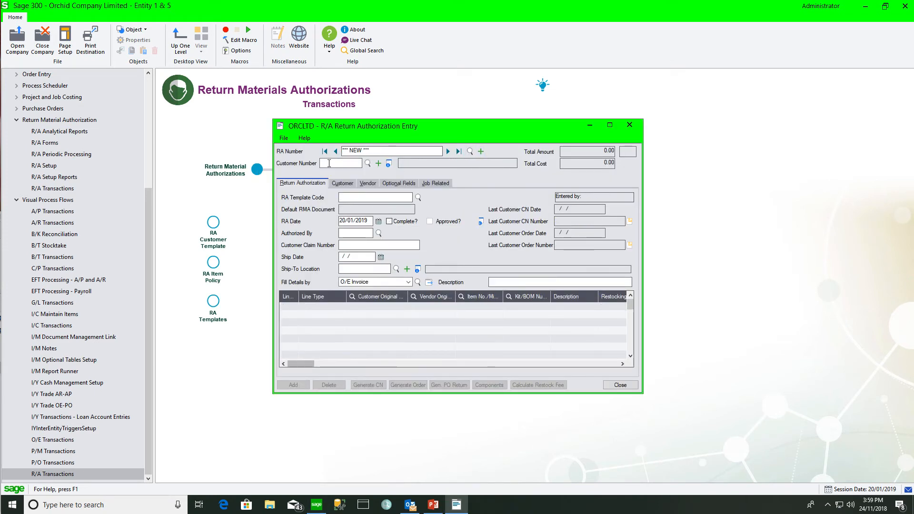
pyautogui.write('1210')
pyautogui.press('Tab')
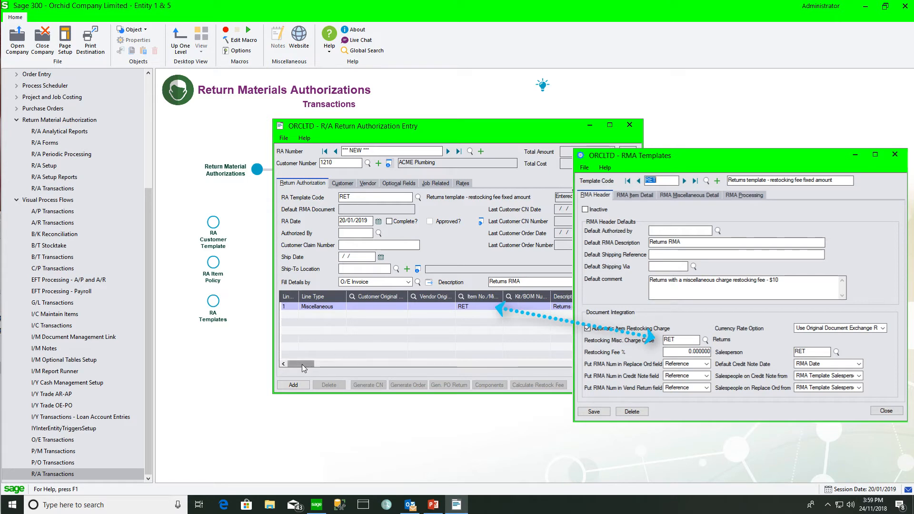
pyautogui.moveTo(302, 364); pyautogui.dragTo(344, 368)
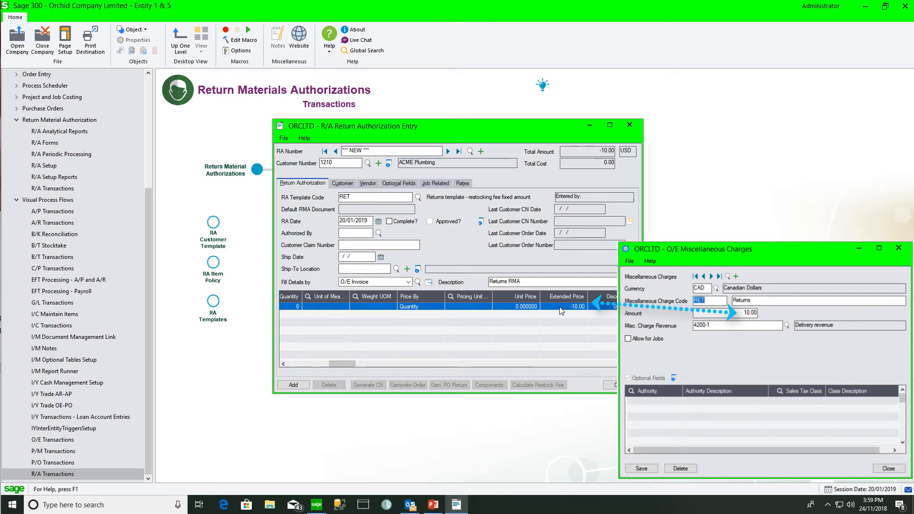
pyautogui.moveTo(358, 365); pyautogui.dragTo(339, 364)
pyautogui.click(407, 282)
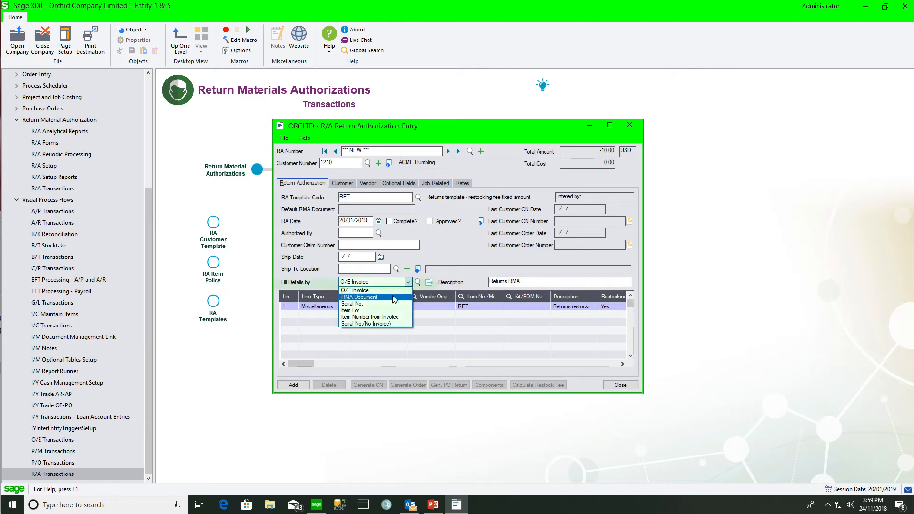
pyautogui.click(395, 291)
pyautogui.click(417, 283)
pyautogui.click(417, 283)
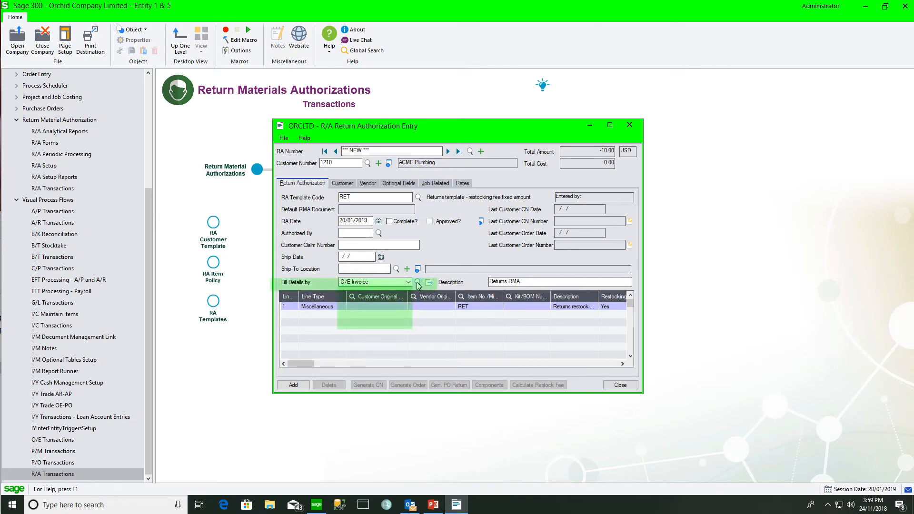
pyautogui.click(597, 351)
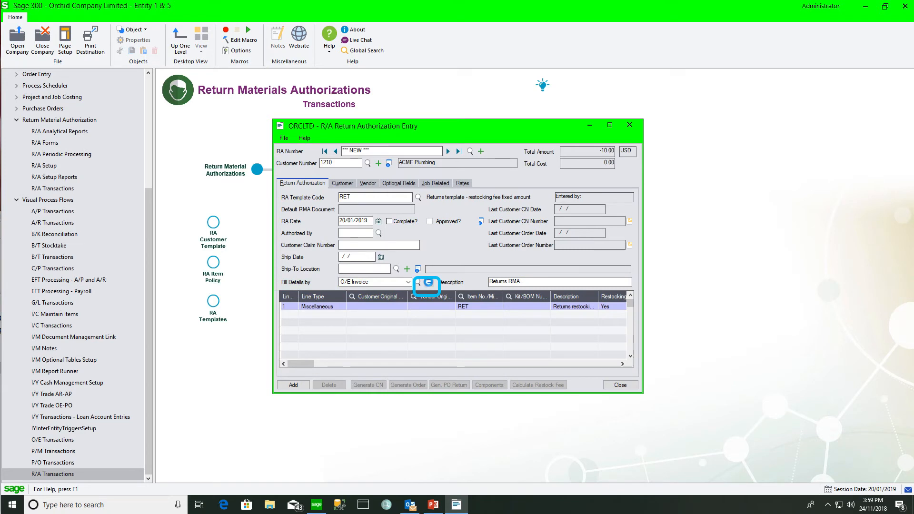
pyautogui.click(429, 282)
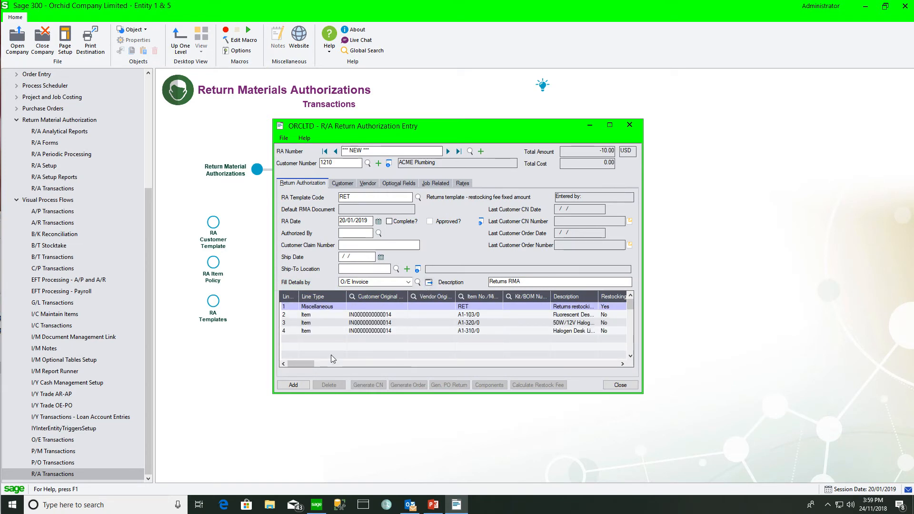
pyautogui.moveTo(306, 364); pyautogui.dragTo(339, 366)
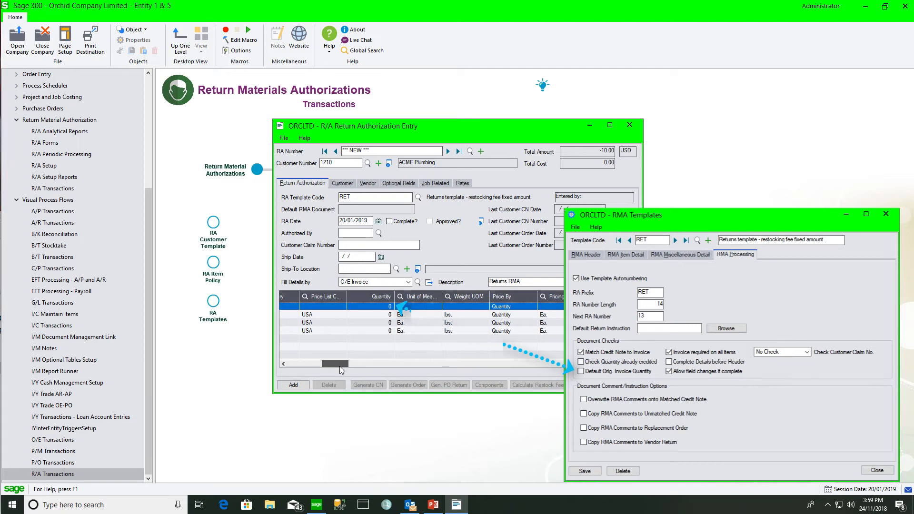
pyautogui.click(292, 383)
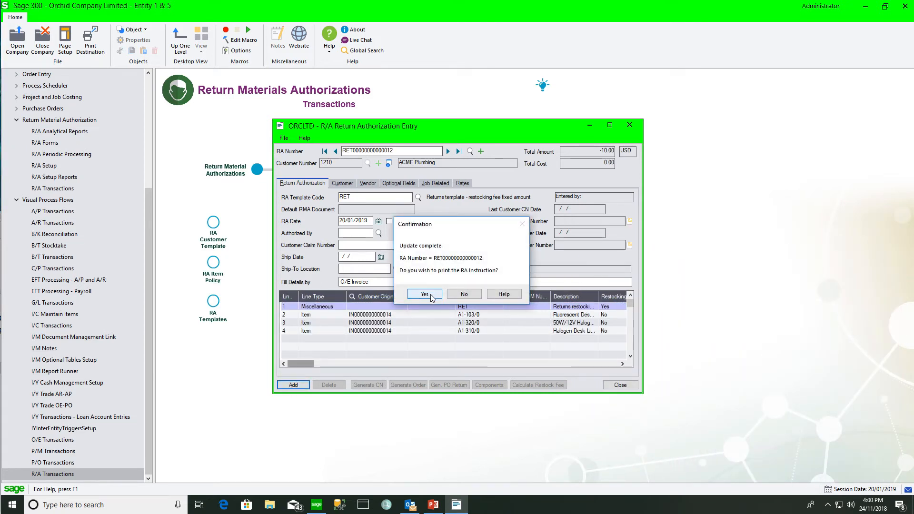
pyautogui.click(425, 294)
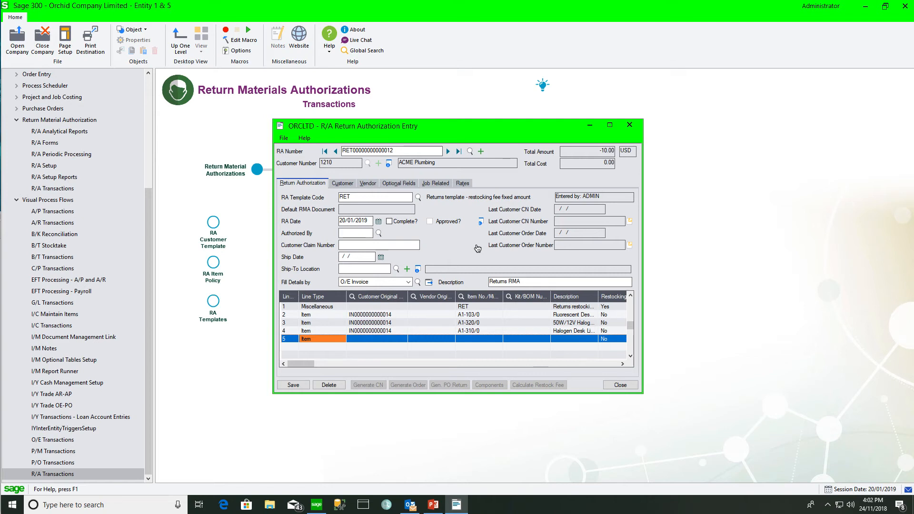
# - Add item A1-400/0 Desk Note Book on line 5
pyautogui.click(467, 339)
pyautogui.click(461, 296)
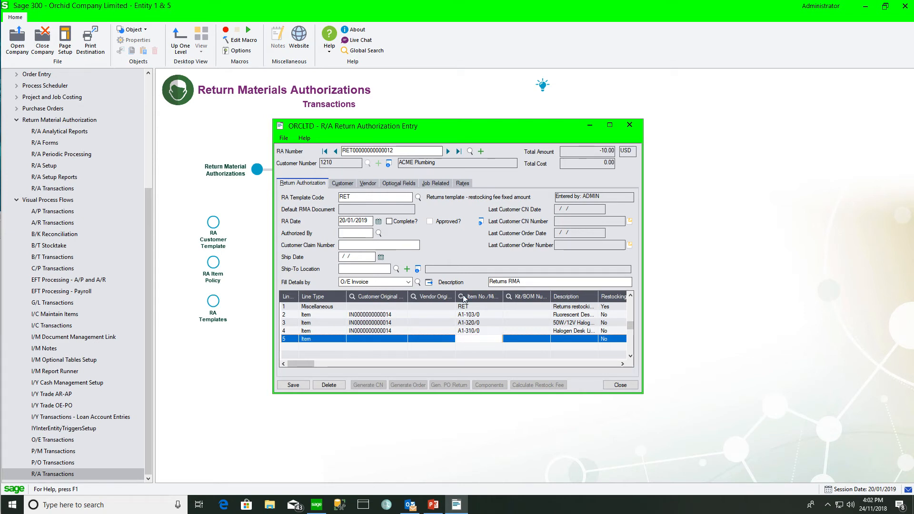
pyautogui.click(741, 327)
pyautogui.click(691, 350)
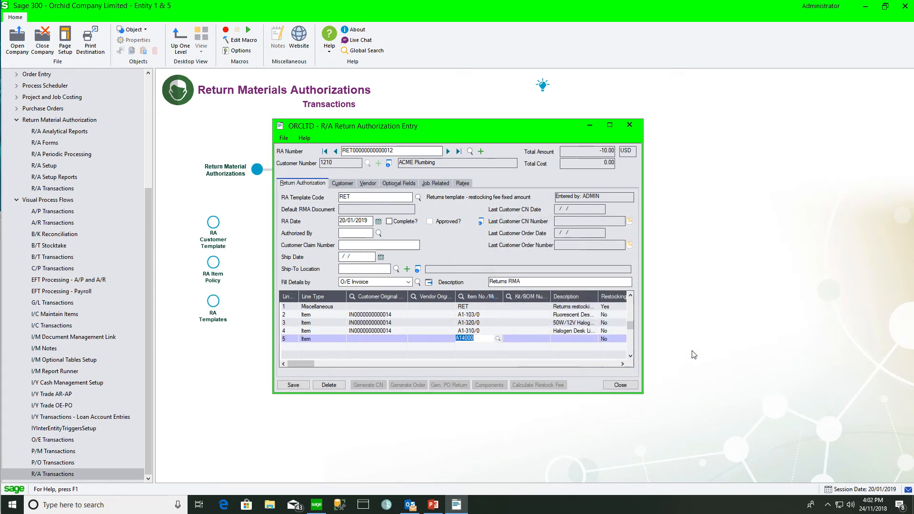
pyautogui.press('Tab')
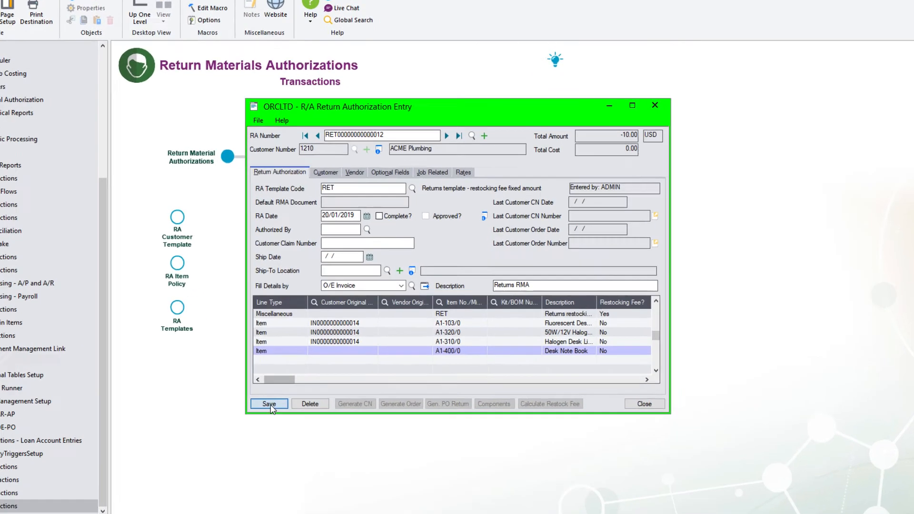
# - Attempt to save, read the missing original invoice and location errors, and discard the Desk Note Book line
pyautogui.click(293, 385)
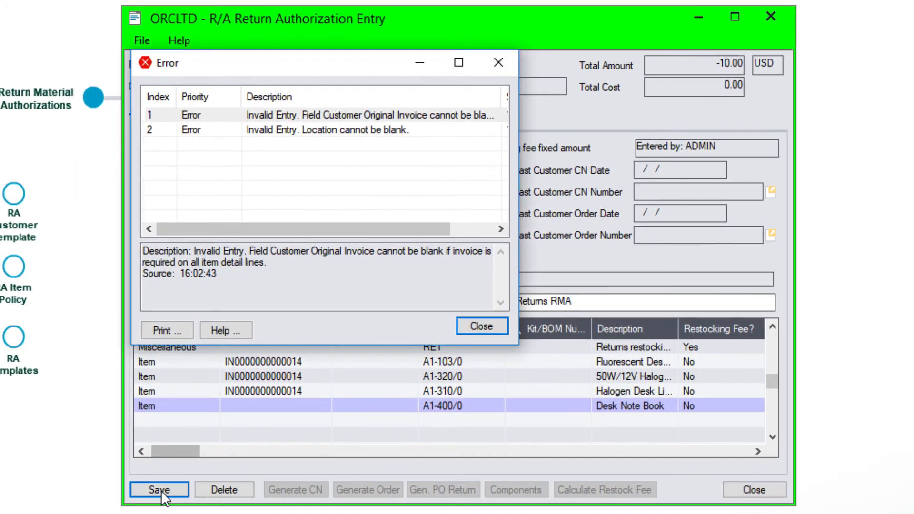
pyautogui.moveTo(518, 143); pyautogui.dragTo(755, 143)
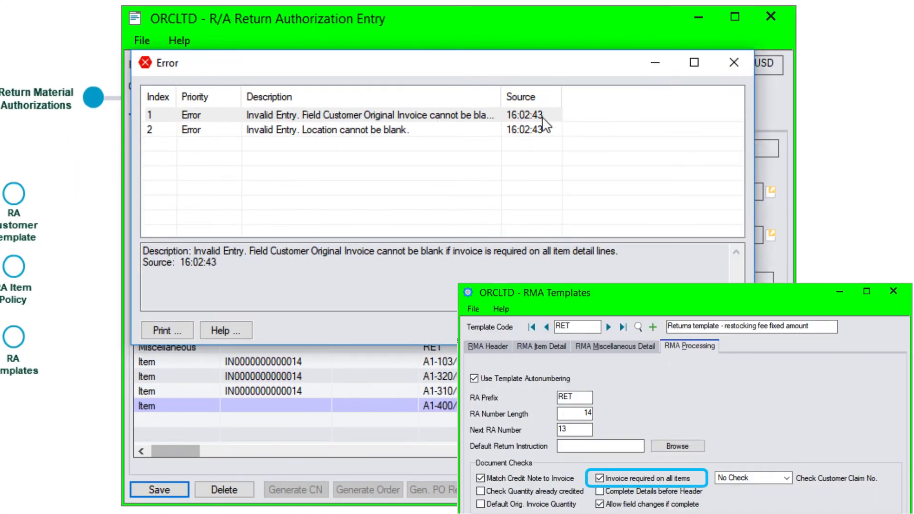
pyautogui.moveTo(493, 89); pyautogui.dragTo(623, 103)
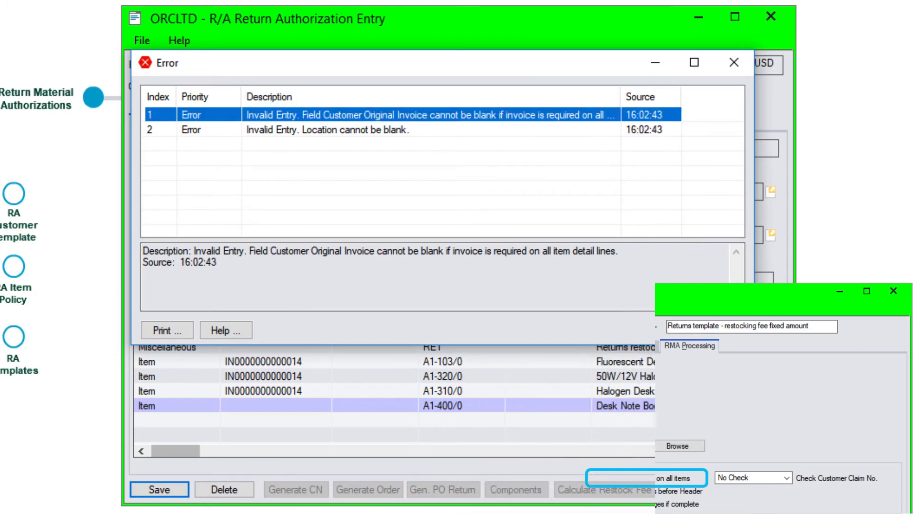
pyautogui.click(717, 330)
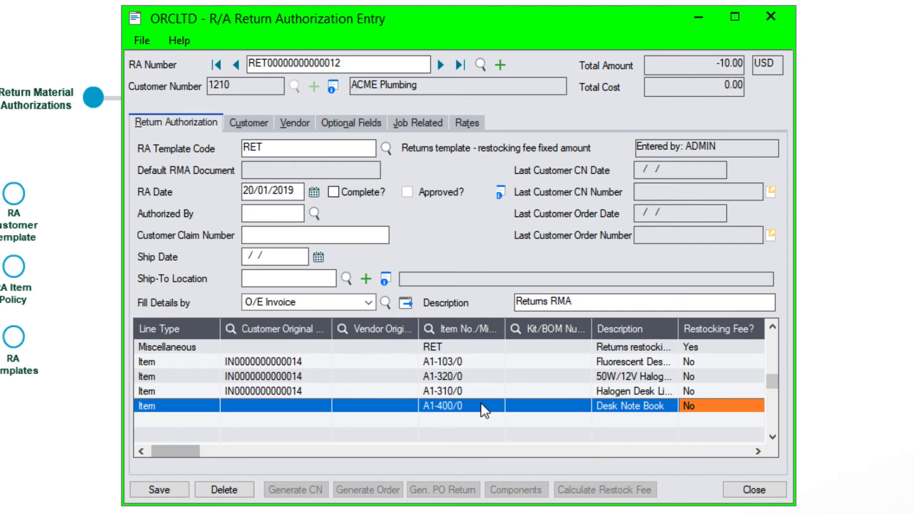
pyautogui.press('Escape')
# - Confirm removing the Desk Note Book line, then approve the RMA with the approver's password
pyautogui.click(493, 312)
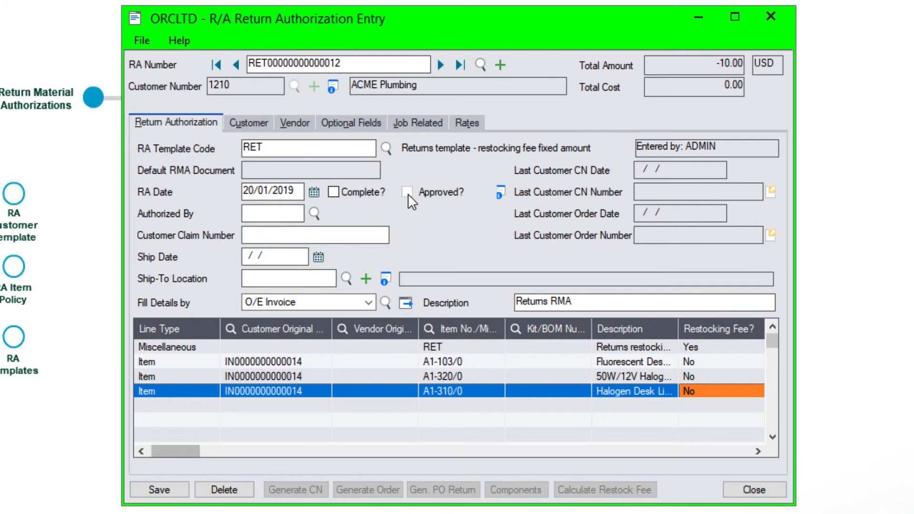
pyautogui.click(407, 193)
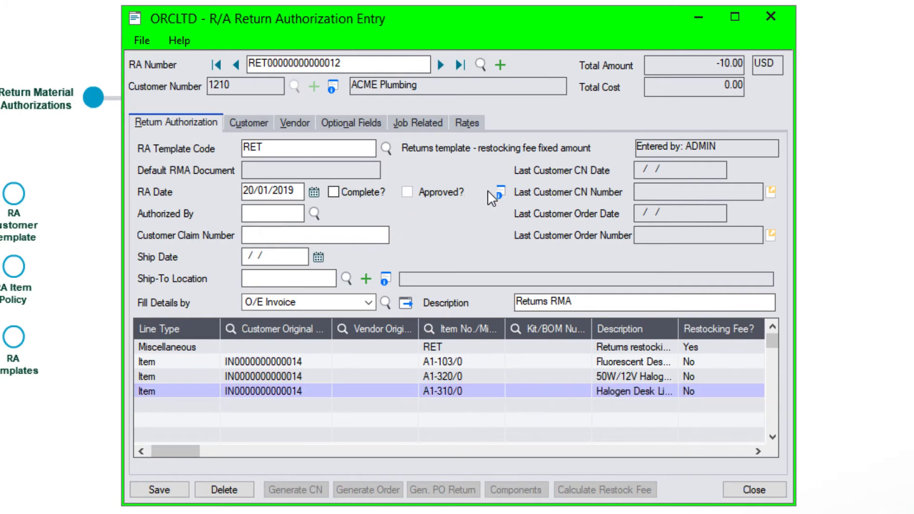
pyautogui.click(499, 192)
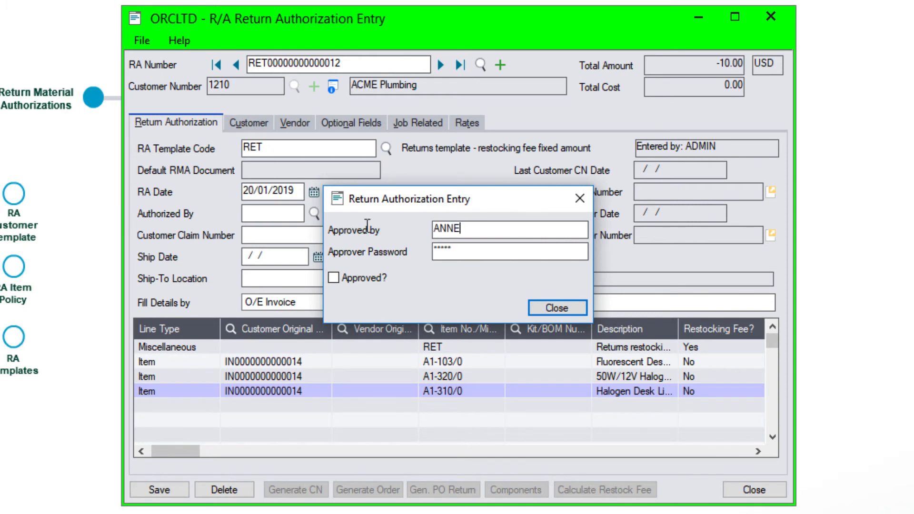
pyautogui.press('Tab')
pyautogui.moveTo(445, 249); pyautogui.dragTo(365, 243)
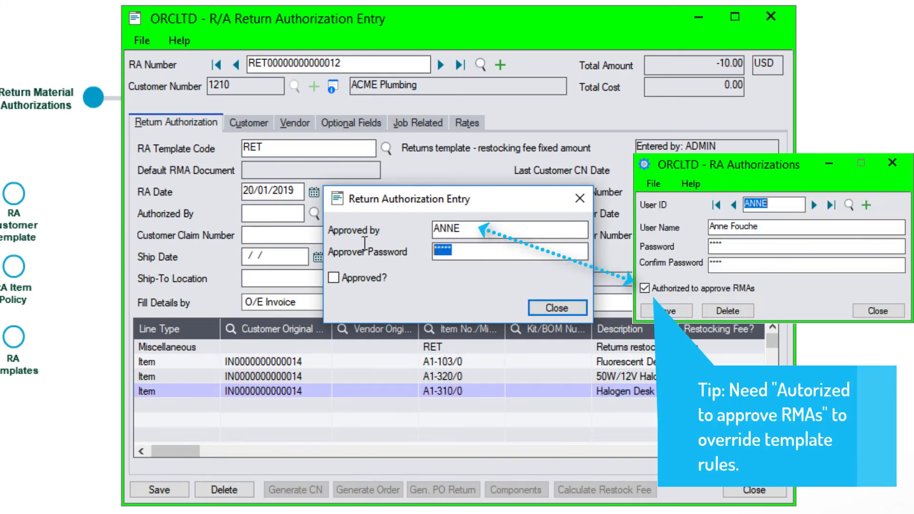
pyautogui.write('****')
pyautogui.click(334, 278)
pyautogui.click(546, 312)
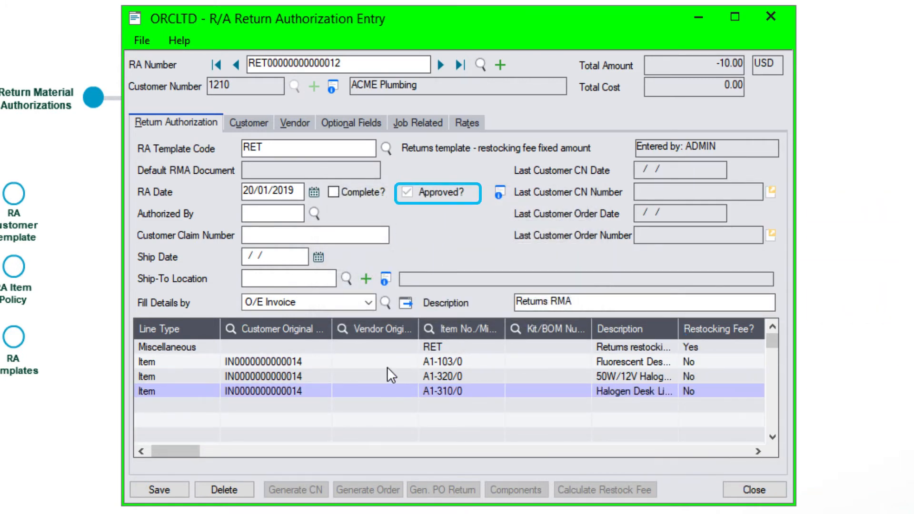
# - Re-add item A1-400/0 Desk Note Book as a new line and save without printing RA instructions
pyautogui.click(318, 391)
pyautogui.press('Insert')
pyautogui.click(432, 329)
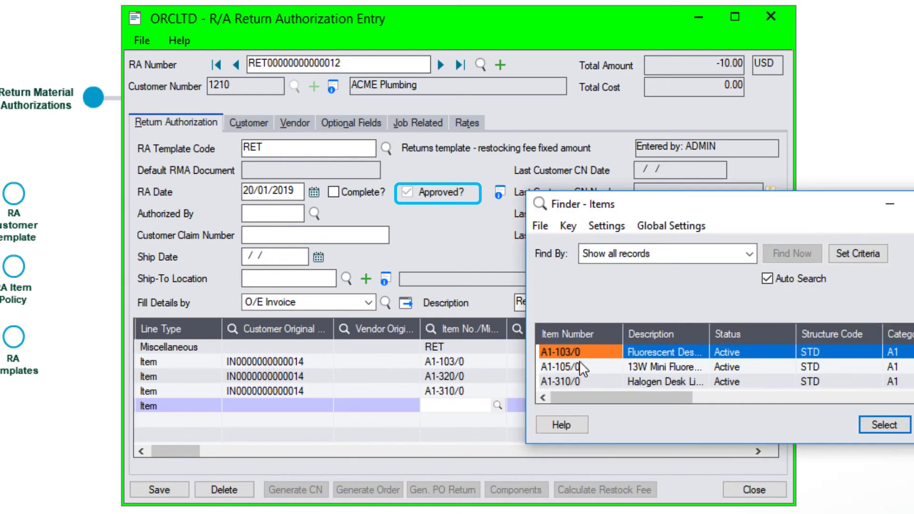
pyautogui.press('Down')
pyautogui.press('Down')
pyautogui.press('Down')
pyautogui.press('Down')
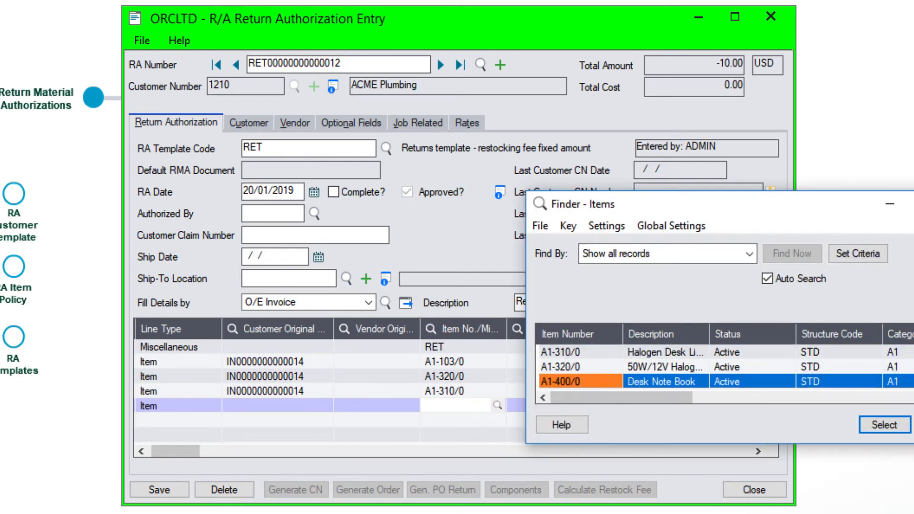
pyautogui.click(885, 425)
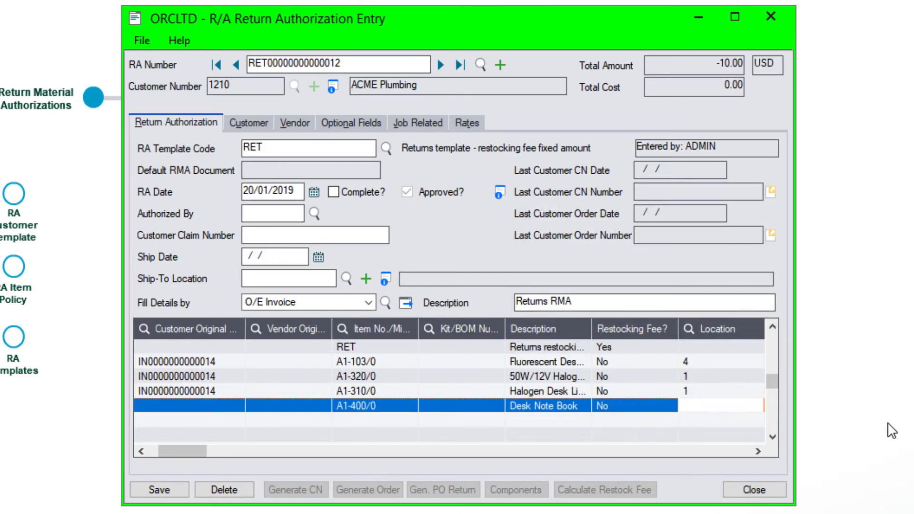
pyautogui.click(166, 490)
pyautogui.click(474, 324)
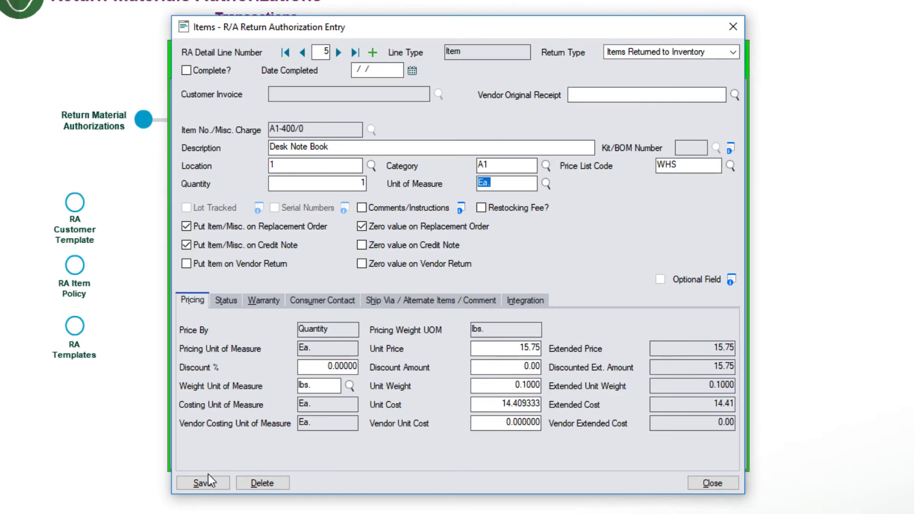
# - Set the Desk Note Book line's workflow stage to 03 Being inspected and save it
pyautogui.click(203, 483)
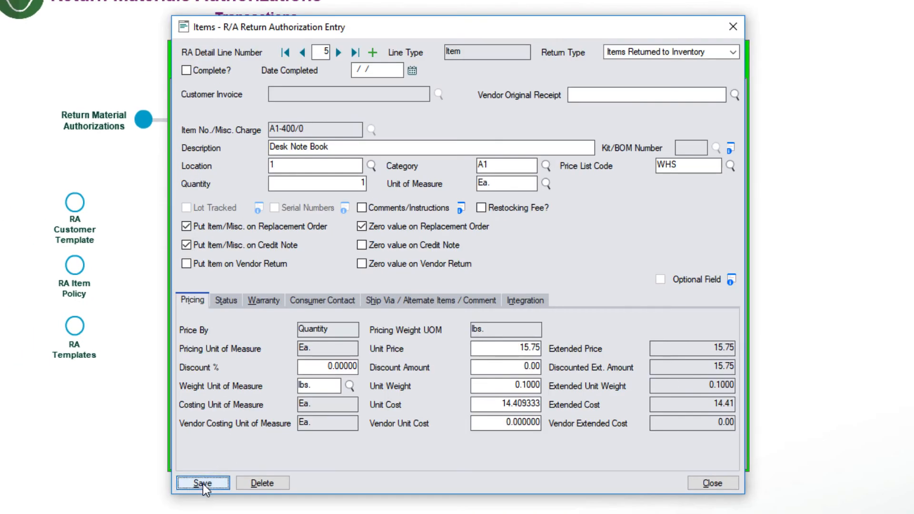
pyautogui.click(226, 299)
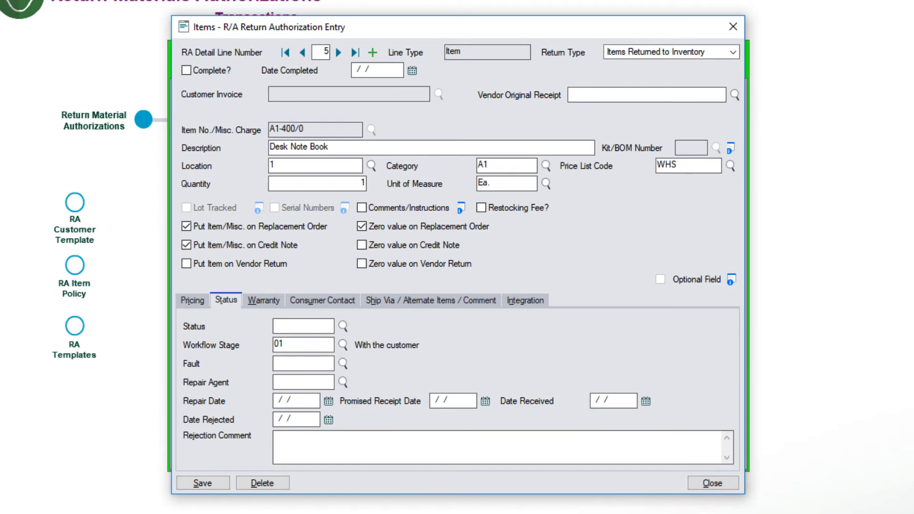
pyautogui.click(343, 343)
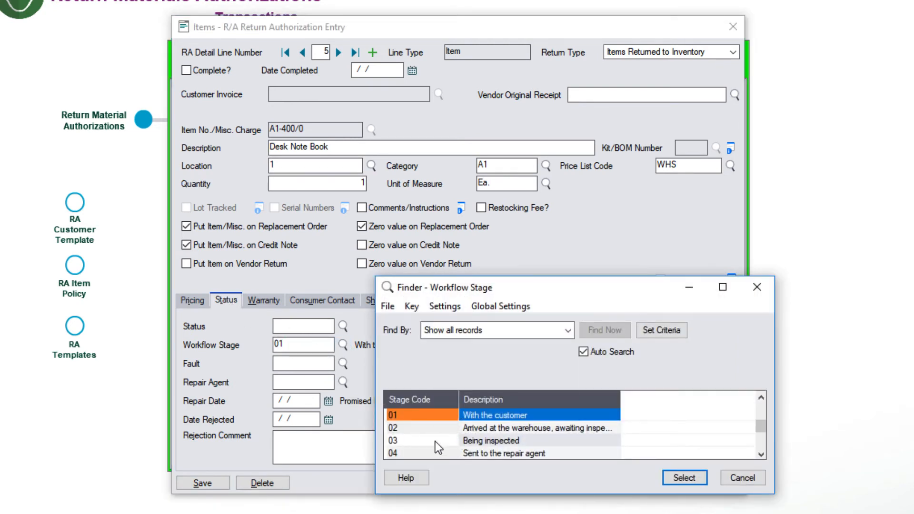
pyautogui.click(436, 441)
pyautogui.click(679, 476)
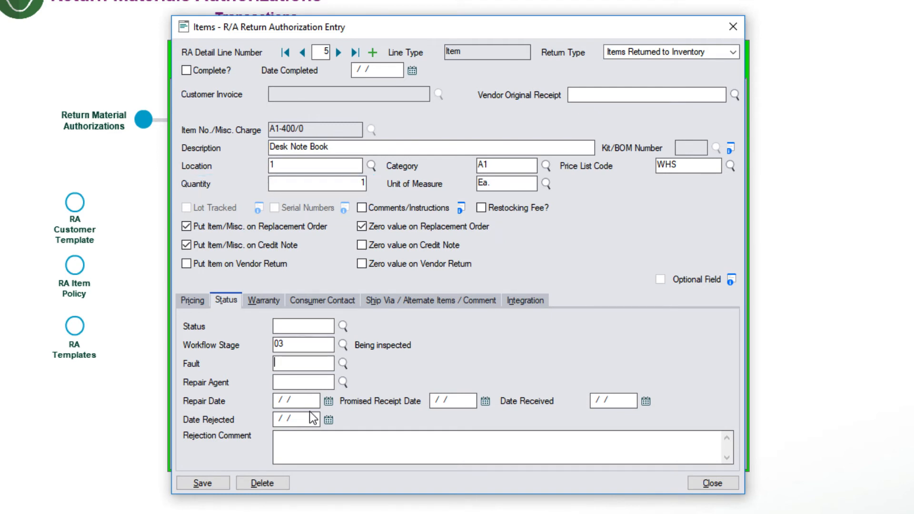
pyautogui.click(202, 483)
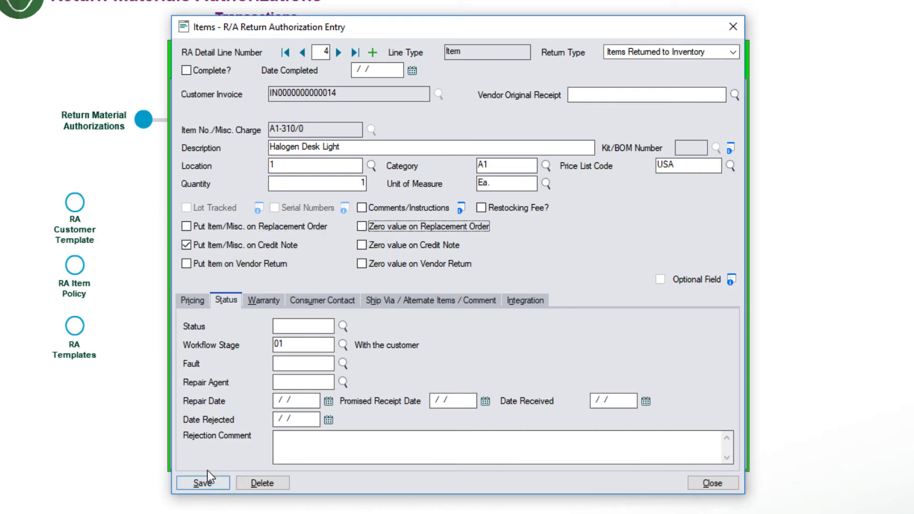
# - Take lines 3 and 2 off the replacement order, saving each, and return to the RMA
pyautogui.click(302, 53)
pyautogui.click(186, 227)
pyautogui.click(362, 227)
pyautogui.click(203, 484)
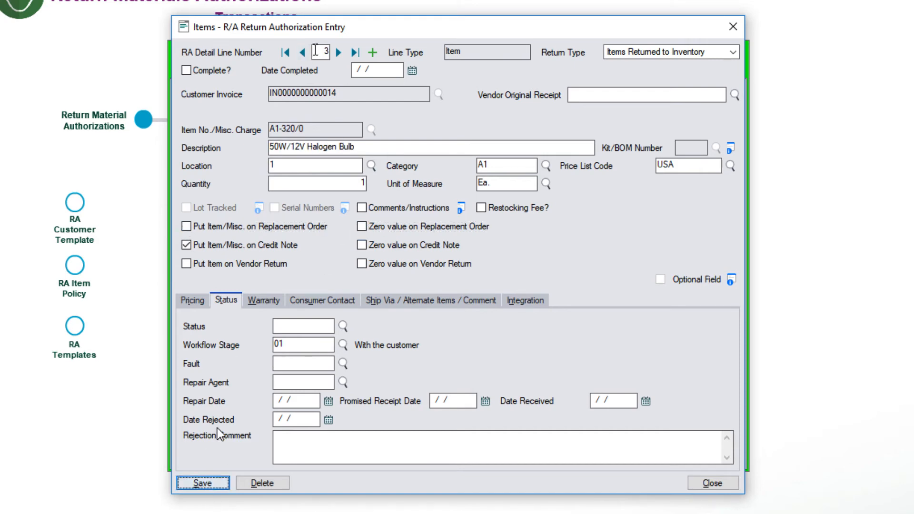
pyautogui.click(302, 52)
pyautogui.click(186, 226)
pyautogui.click(361, 226)
pyautogui.click(203, 483)
pyautogui.click(712, 483)
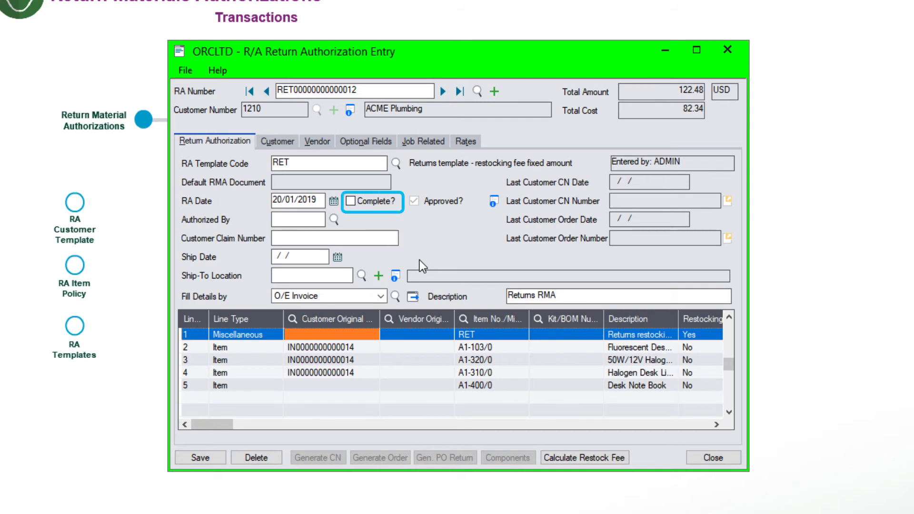
pyautogui.click(351, 202)
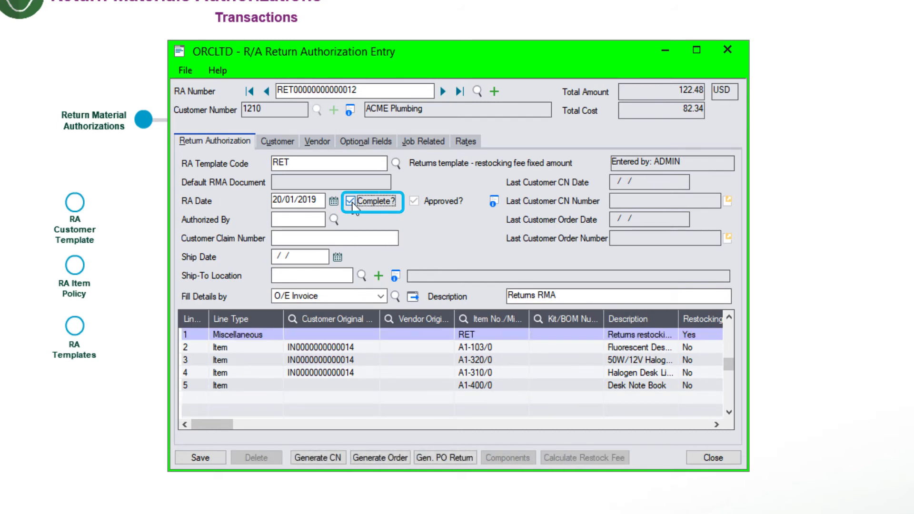
pyautogui.click(378, 460)
pyautogui.click(428, 302)
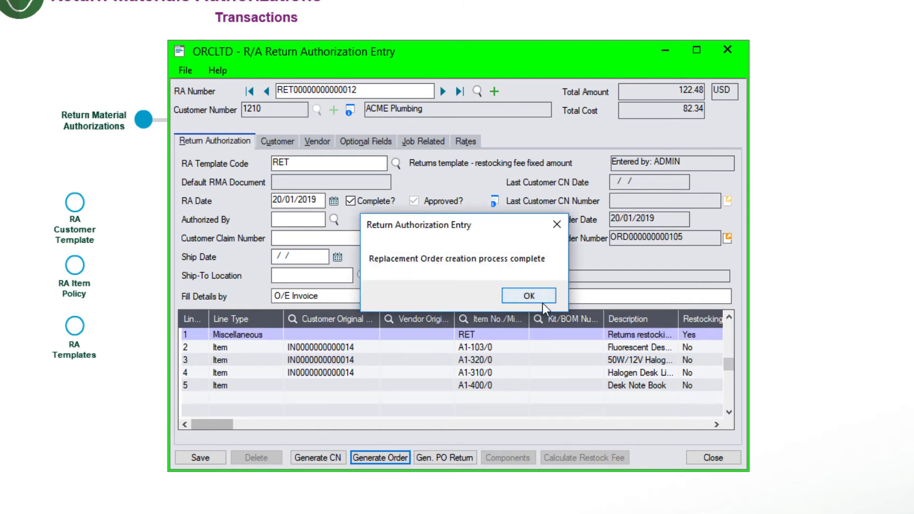
pyautogui.click(543, 296)
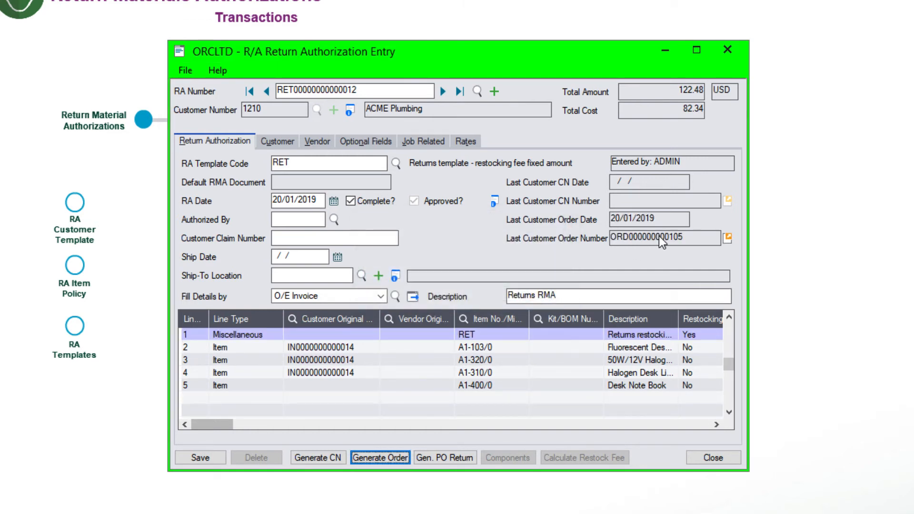
pyautogui.click(727, 237)
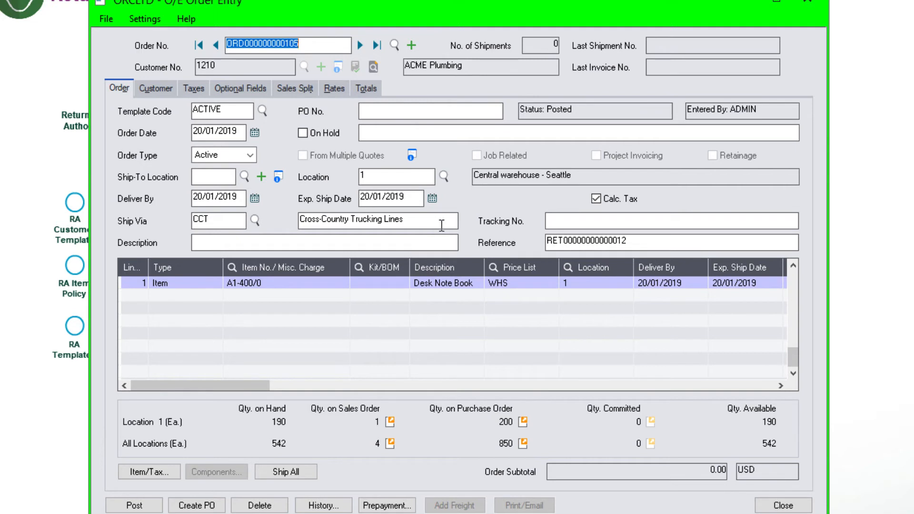
pyautogui.click(652, 241)
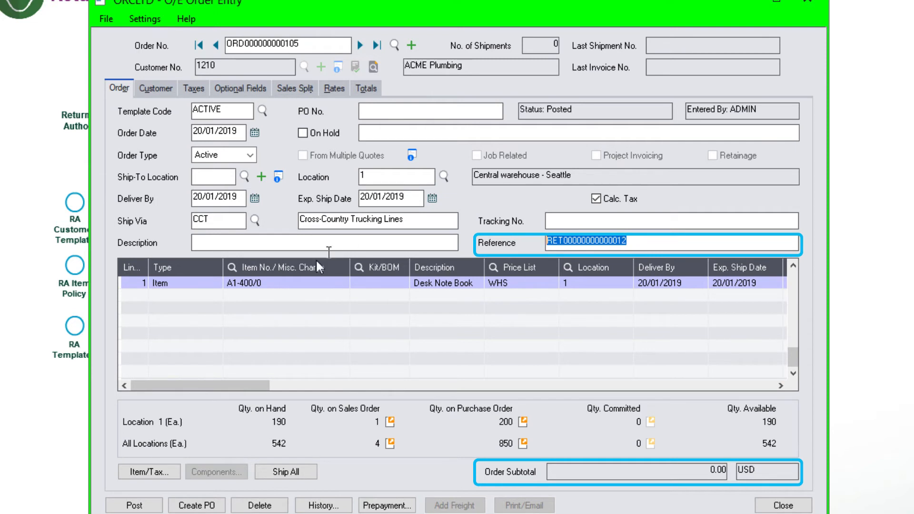
pyautogui.click(266, 285)
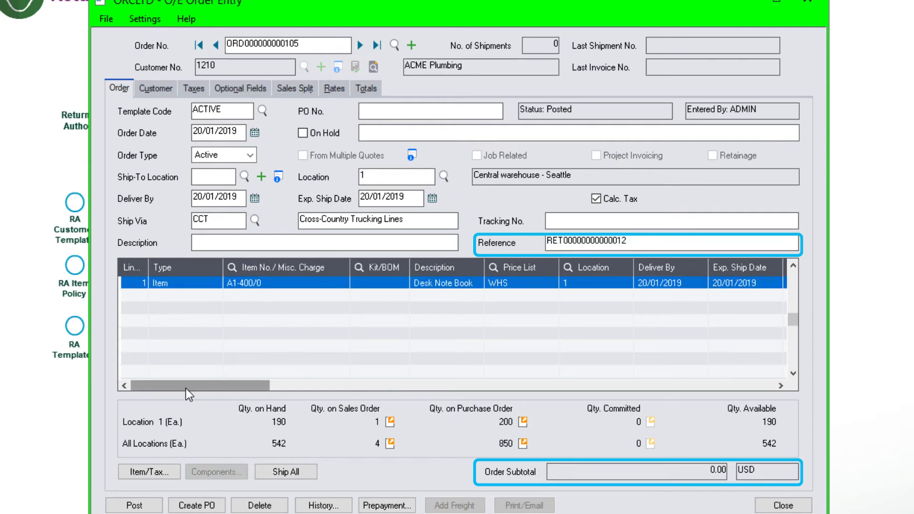
pyautogui.moveTo(185, 389); pyautogui.dragTo(304, 387)
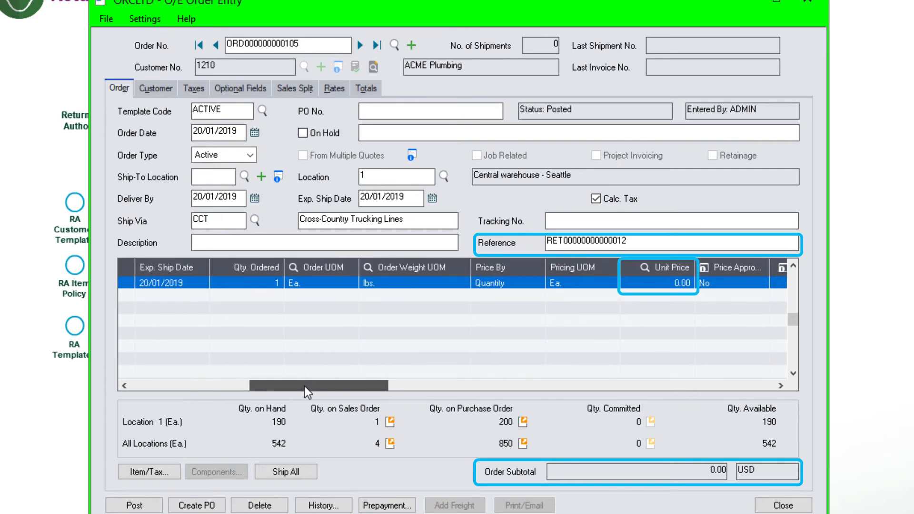
pyautogui.moveTo(304, 386); pyautogui.dragTo(304, 387)
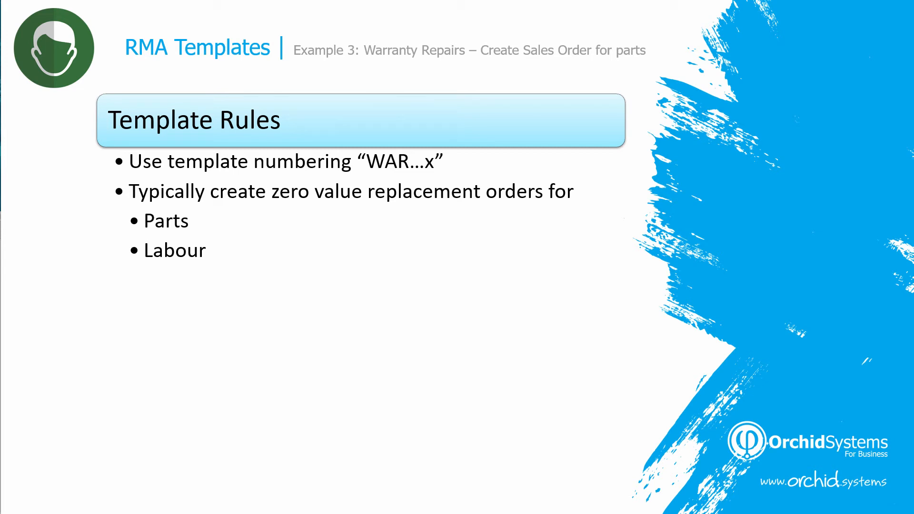
# - Advance the warranty slide: RMA from existing invoice, no-charge spare parts, create replacement order
pyautogui.press('Right')
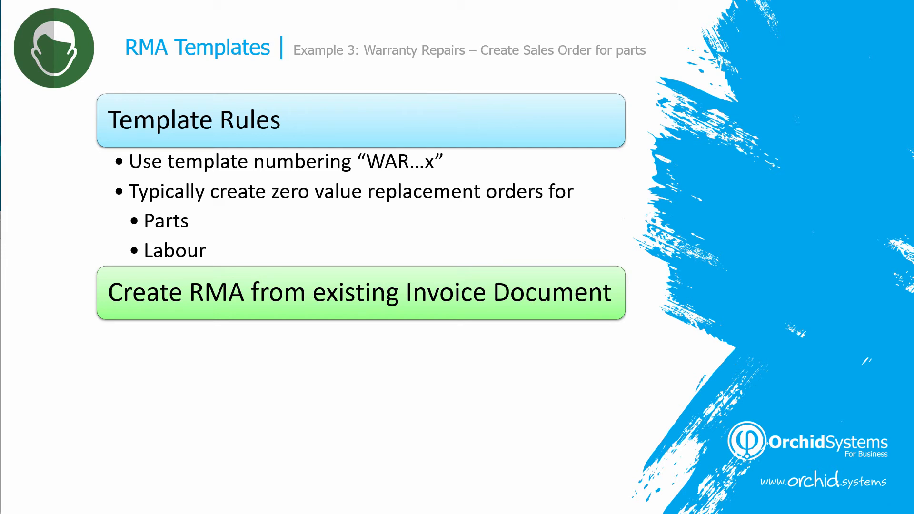
pyautogui.press('Right')
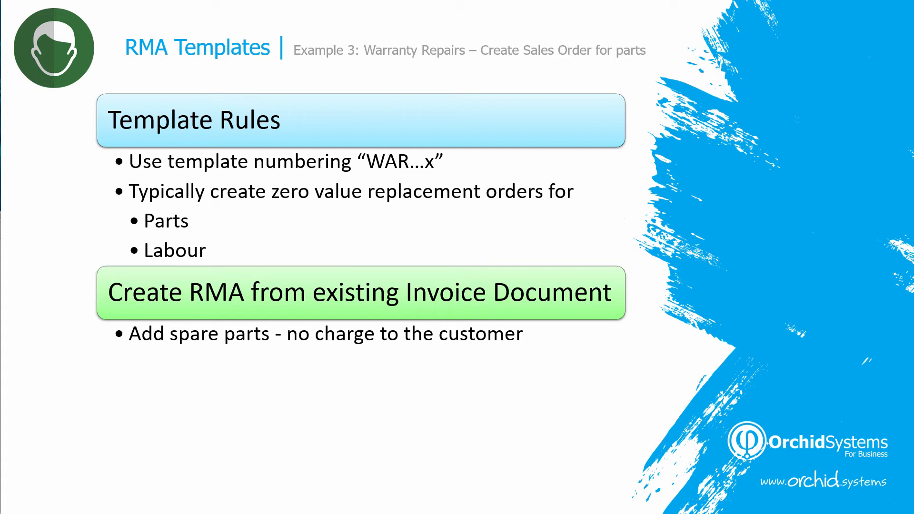
pyautogui.press('Right')
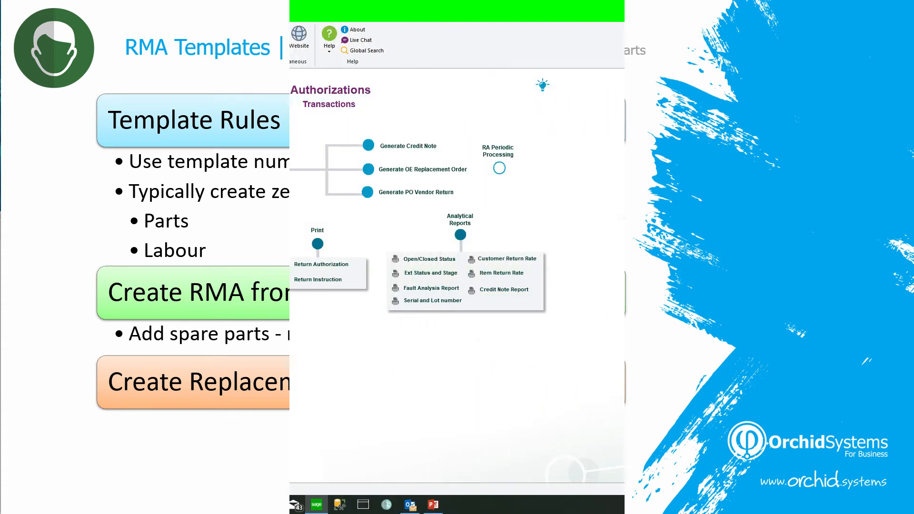
# - Load the WAR Warranty Repairs record in RA Templates
pyautogui.click(213, 305)
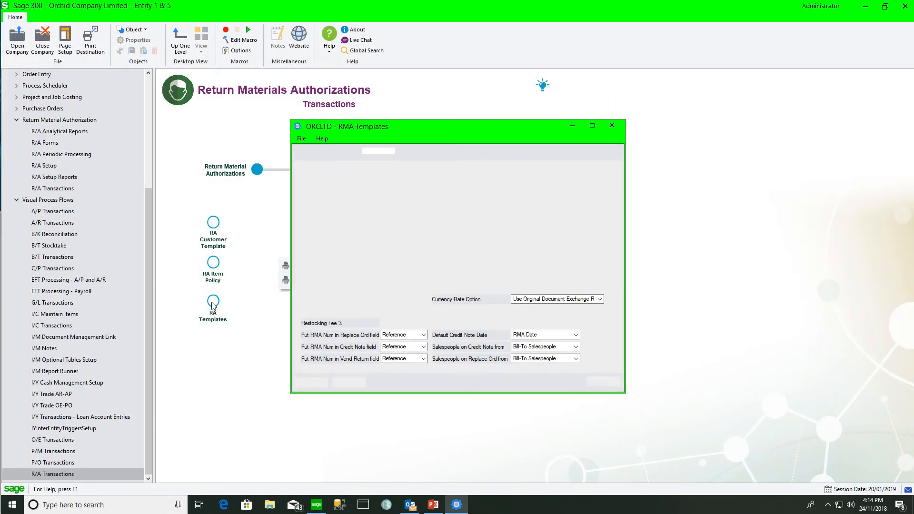
pyautogui.click(422, 155)
pyautogui.click(401, 302)
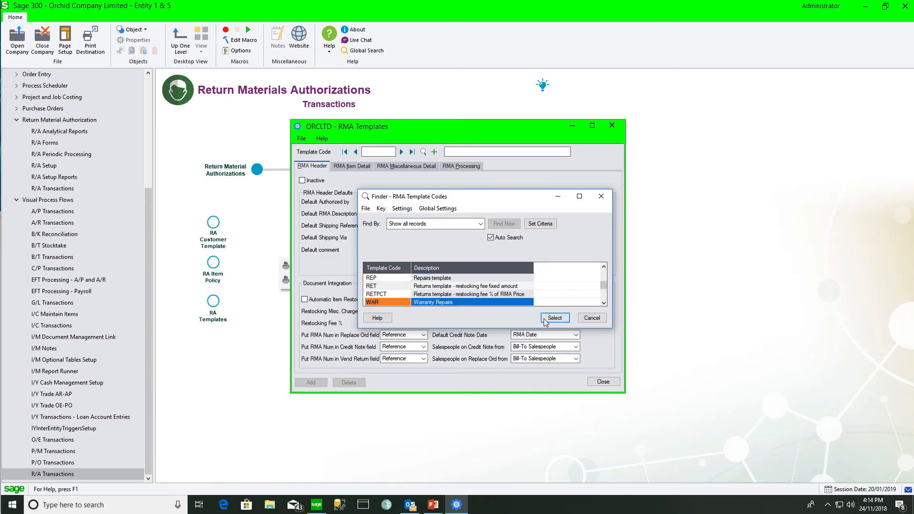
pyautogui.click(549, 318)
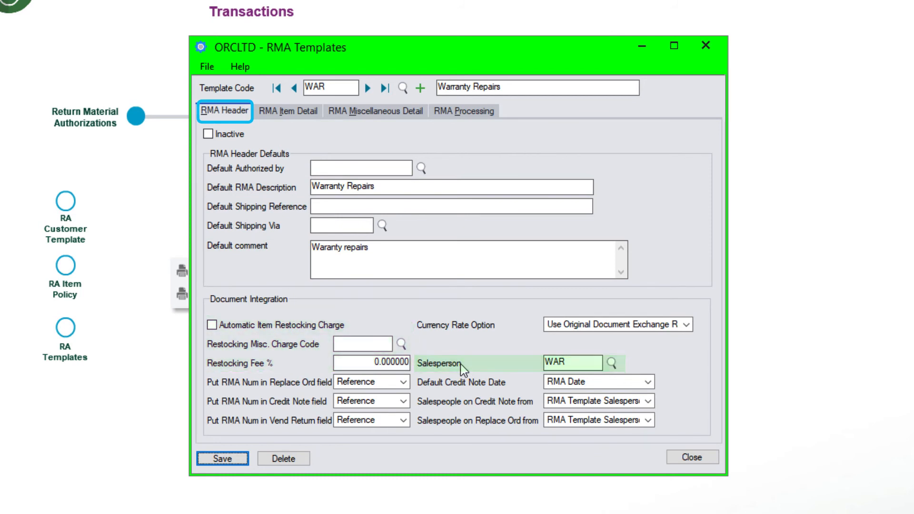
# - Review the Item and Misc tabs and tick Default Misc Zero Replace value
pyautogui.click(313, 113)
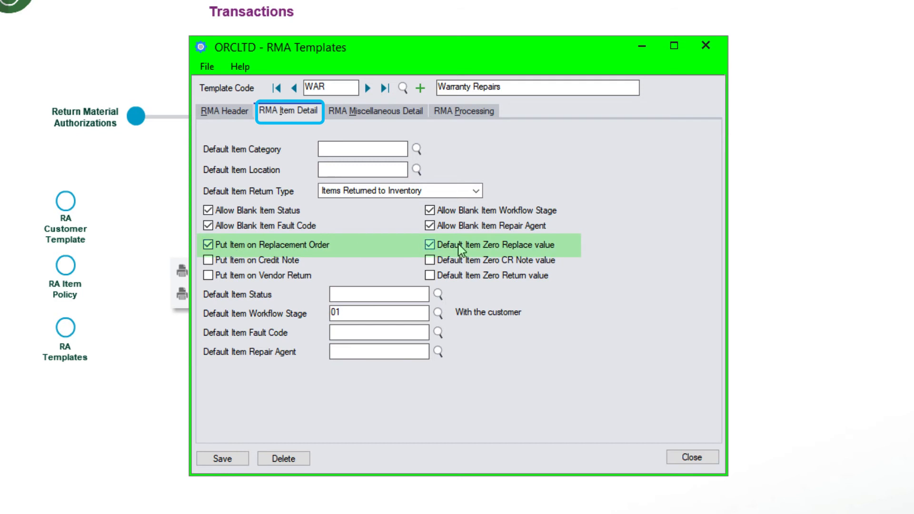
pyautogui.click(379, 113)
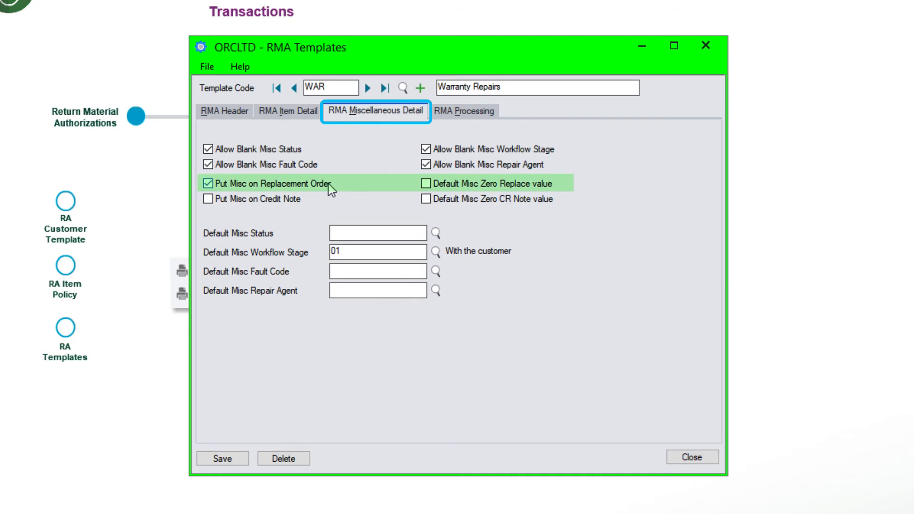
pyautogui.click(425, 183)
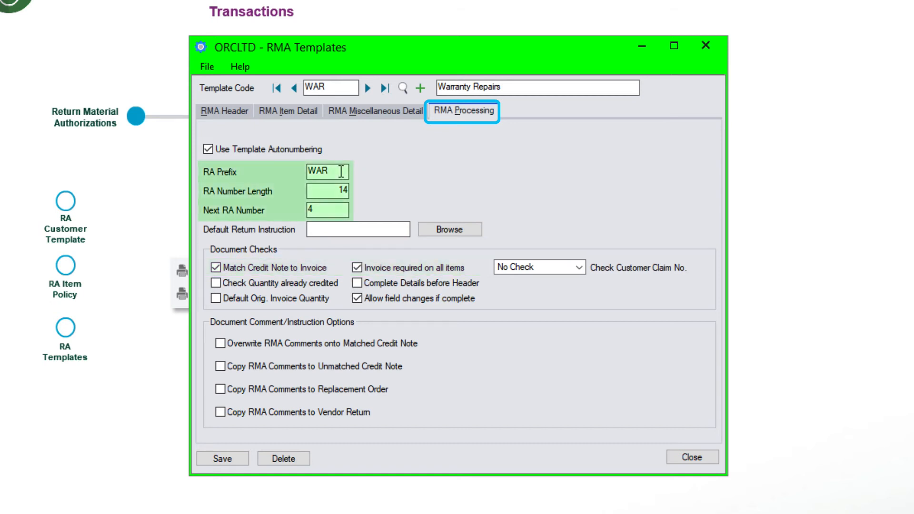
pyautogui.moveTo(342, 172); pyautogui.dragTo(284, 176)
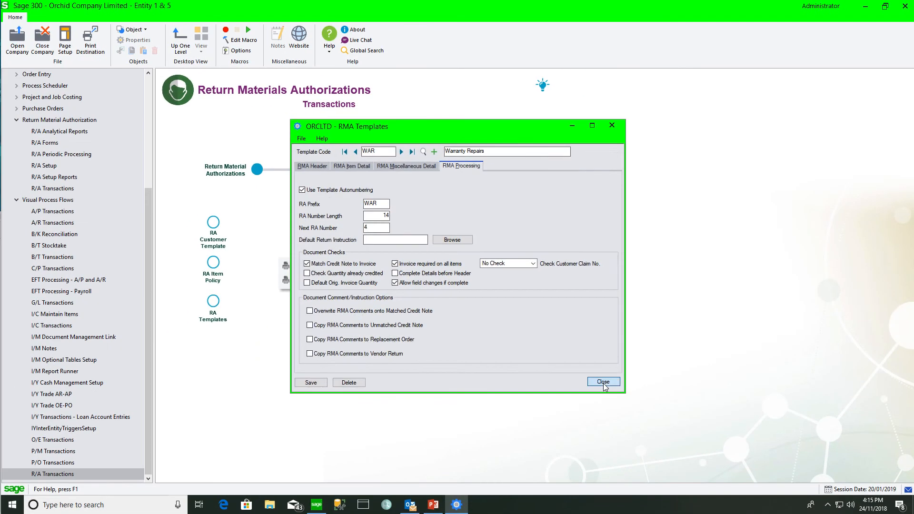
# - Confirm in RA Customer Template that customer 1600 is assigned the WAR template
pyautogui.click(603, 382)
pyautogui.click(213, 222)
pyautogui.click(417, 227)
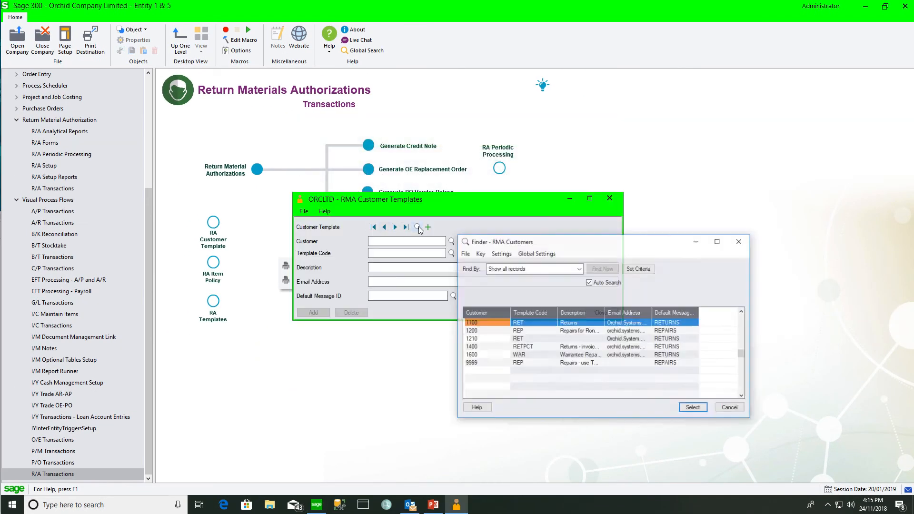
pyautogui.click(553, 355)
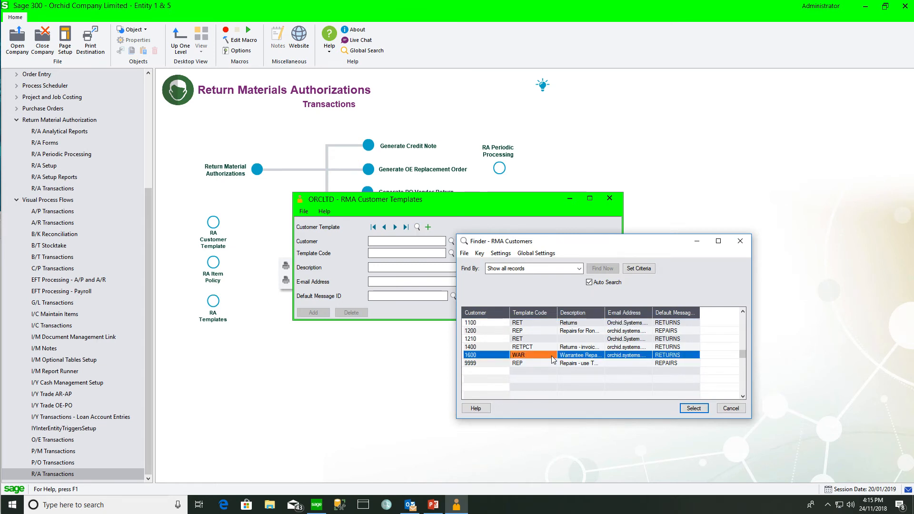
pyautogui.click(693, 409)
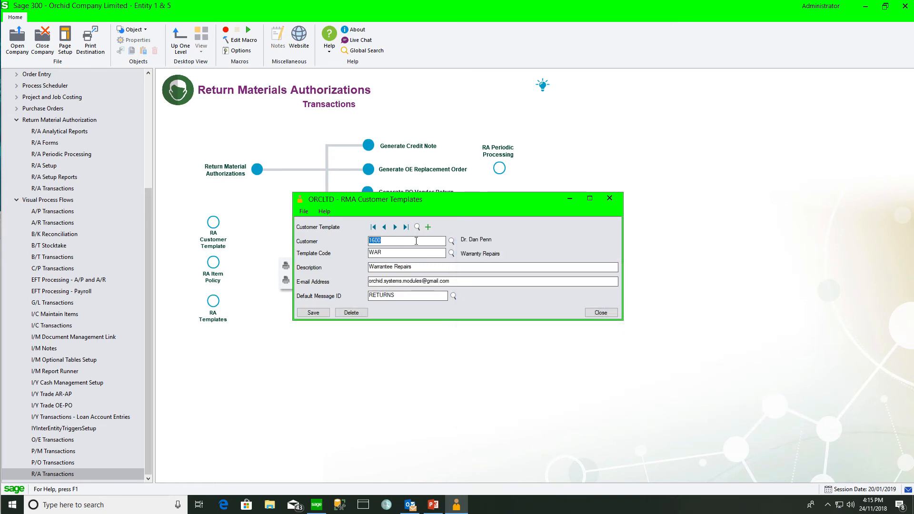
pyautogui.click(610, 198)
# - Start a new return authorization for customer 1600
pyautogui.click(259, 171)
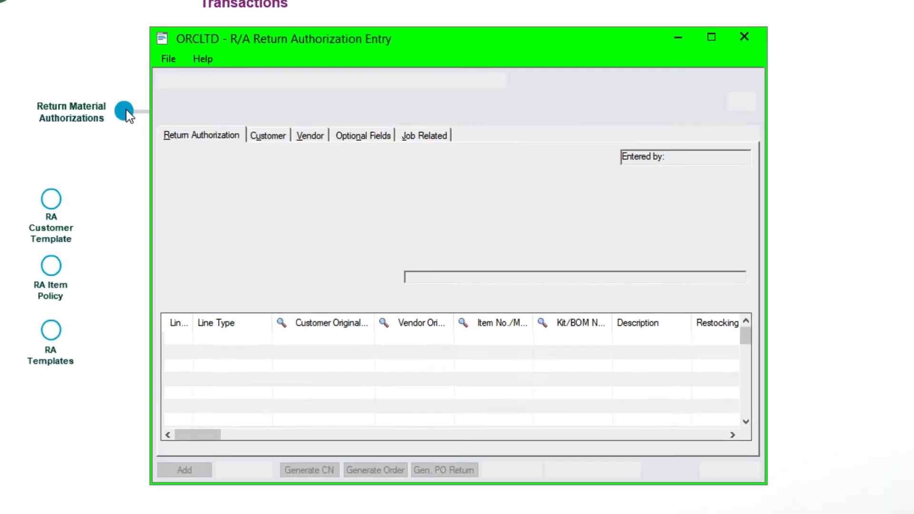
pyautogui.write('1600')
pyautogui.doubleClick(244, 101)
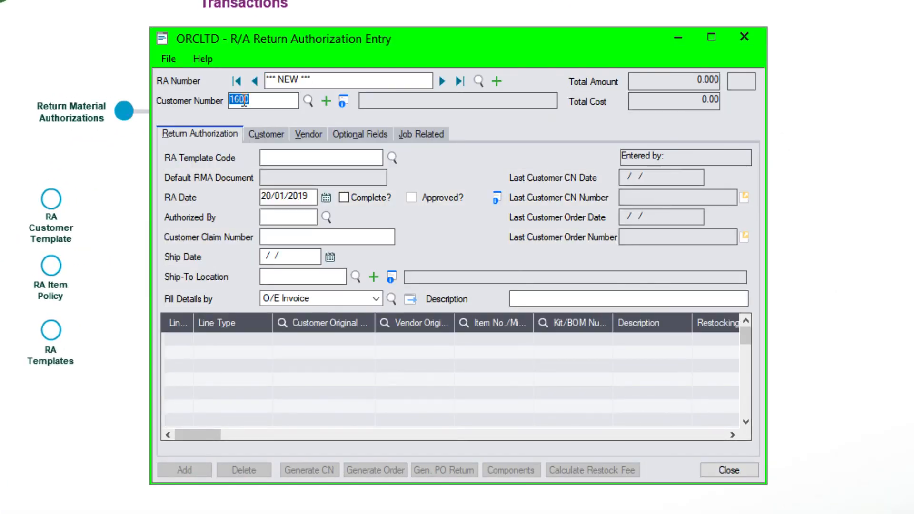
pyautogui.press('Tab')
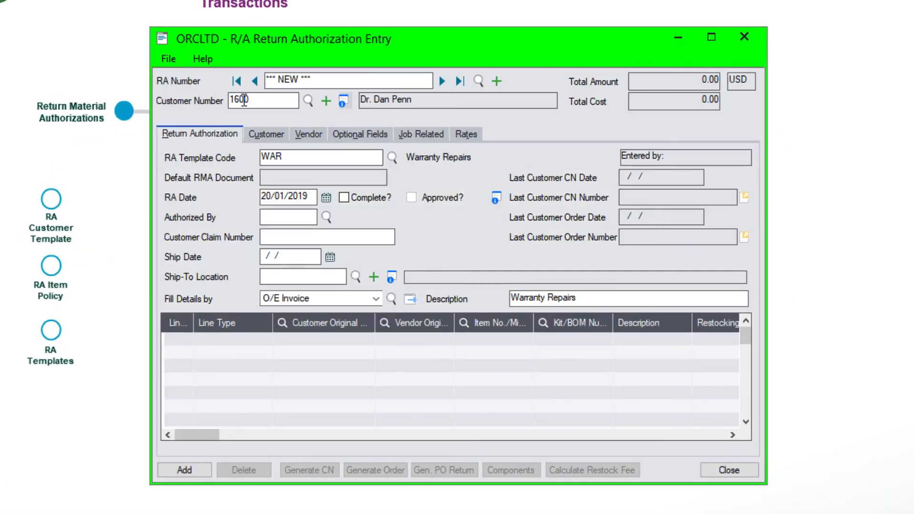
pyautogui.click(376, 300)
pyautogui.click(377, 299)
pyautogui.click(391, 299)
pyautogui.click(687, 418)
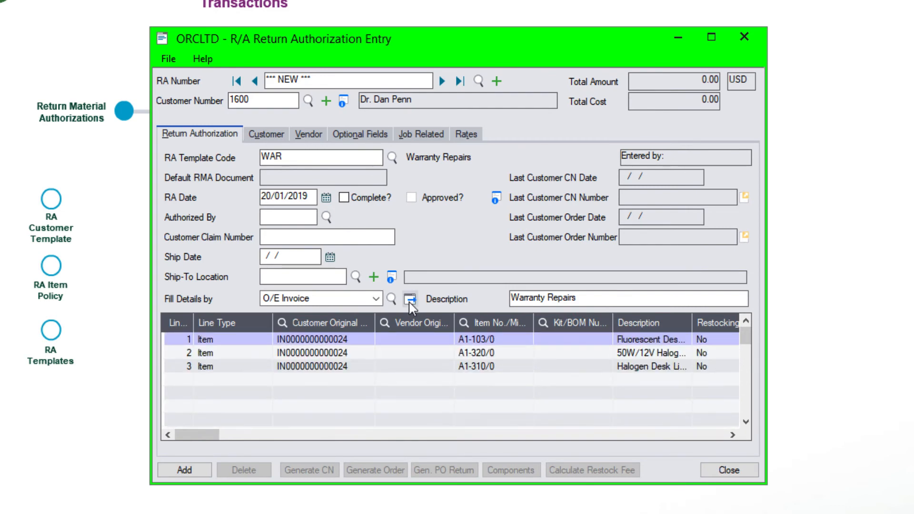
pyautogui.click(323, 339)
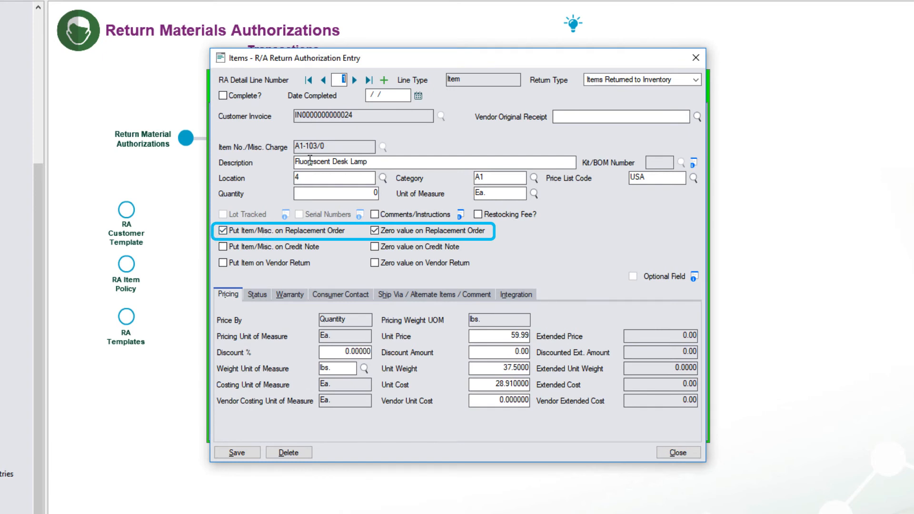
# - Untick the replacement and zero-value replacement options on the Halogen Desk Light line
pyautogui.click(223, 231)
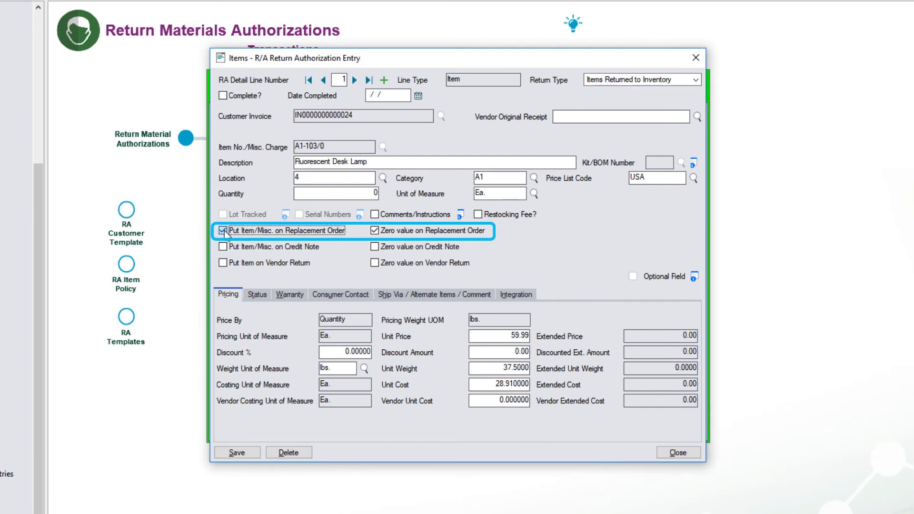
pyautogui.click(223, 231)
pyautogui.click(375, 232)
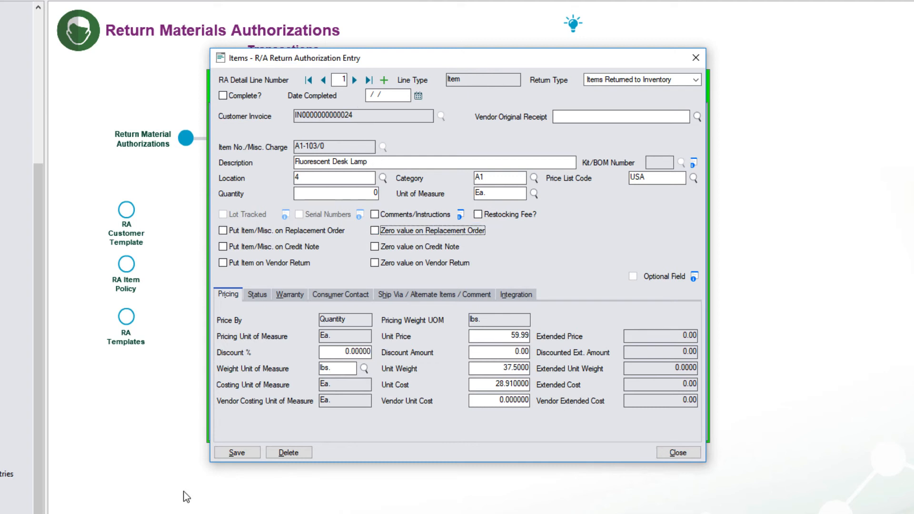
pyautogui.click(354, 81)
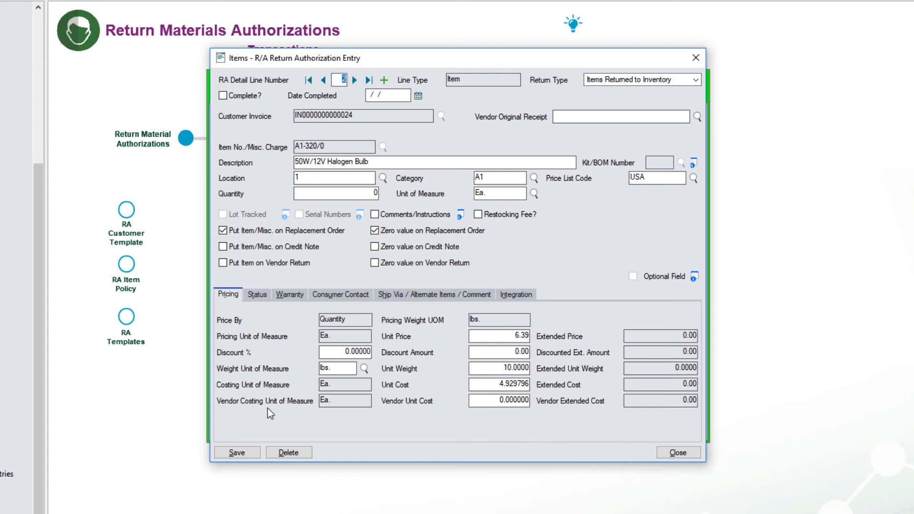
# - Delete the halogen bulb and fluorescent desk lamp lines, then add the RA
pyautogui.click(289, 453)
pyautogui.click(434, 296)
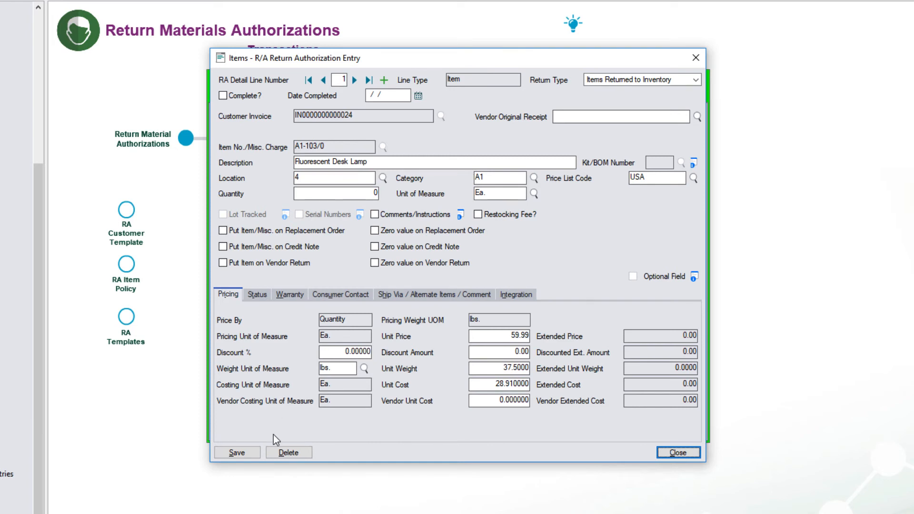
pyautogui.click(287, 456)
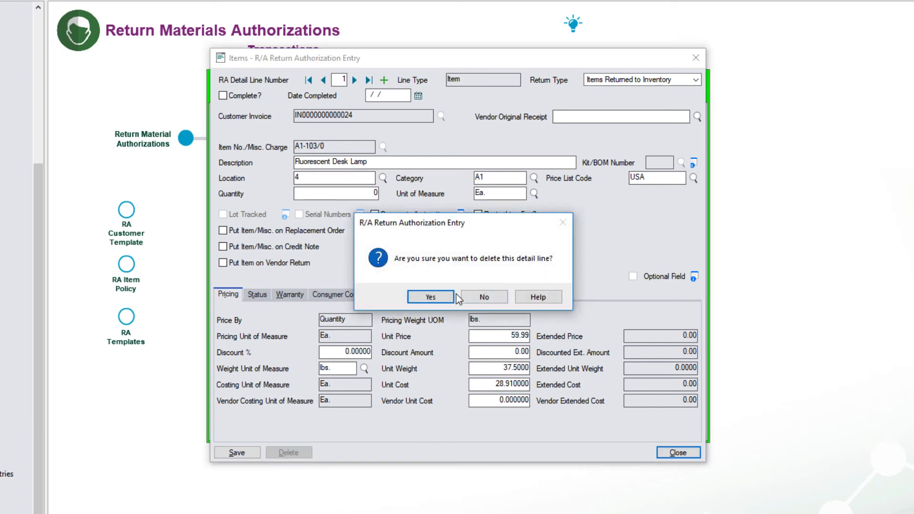
pyautogui.click(430, 297)
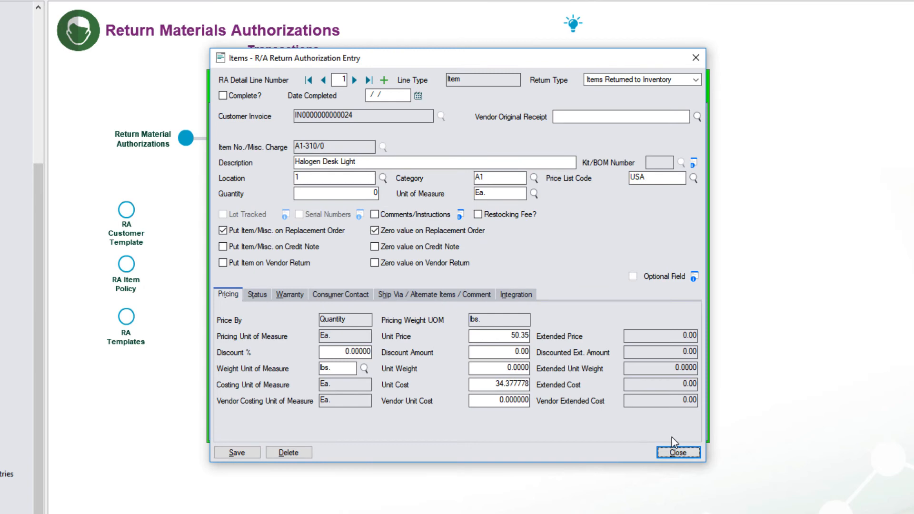
pyautogui.click(676, 453)
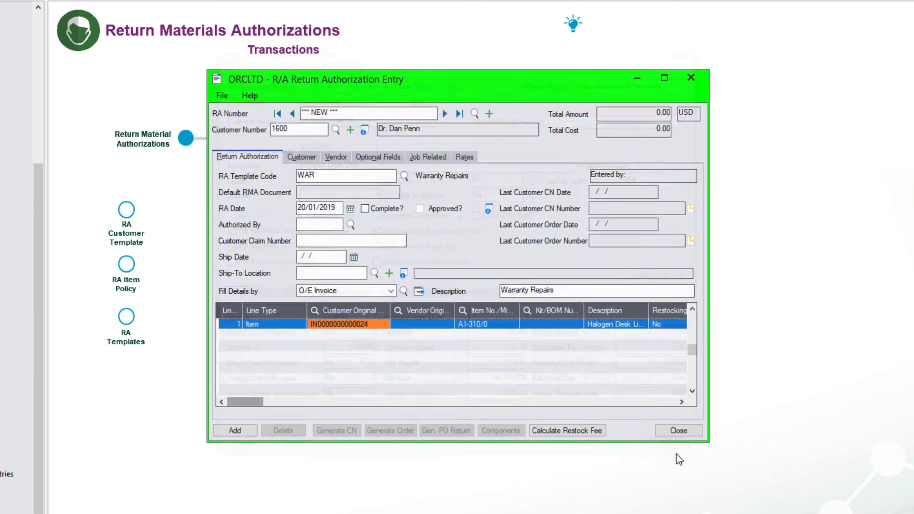
pyautogui.click(239, 431)
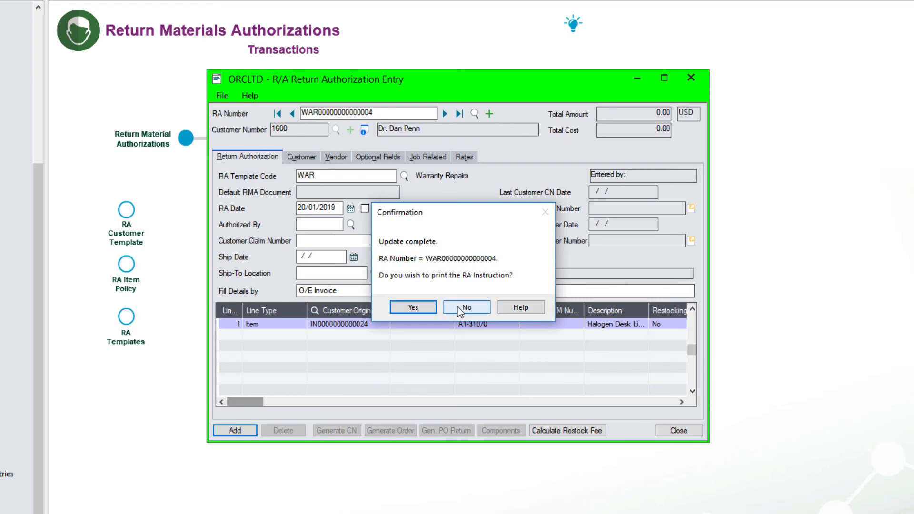
# - Set the Halogen Desk Light line's workflow stage to 04, Sent to repair agent, and save
pyautogui.click(458, 307)
pyautogui.doubleClick(383, 327)
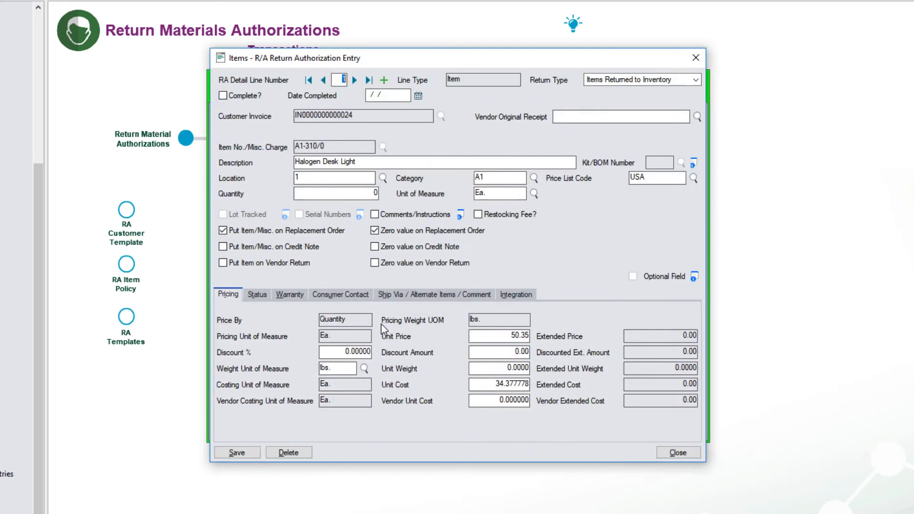
pyautogui.click(261, 293)
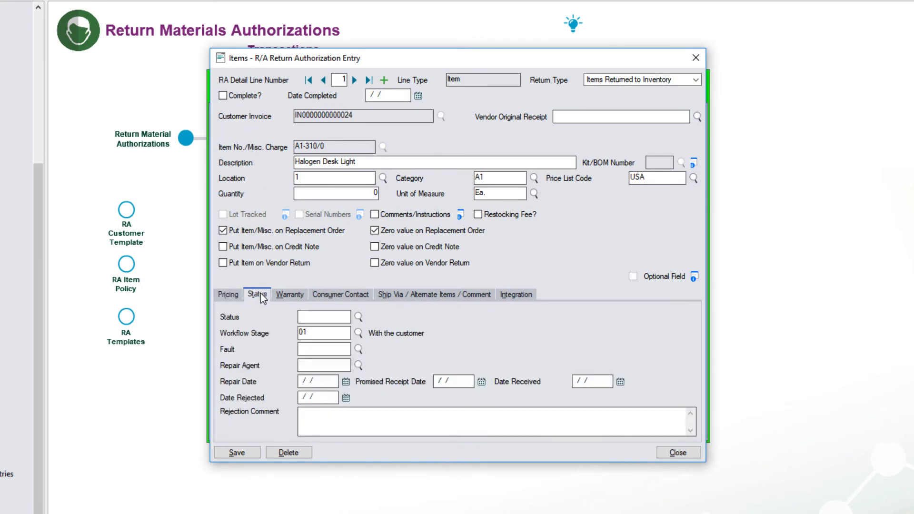
pyautogui.click(357, 333)
pyautogui.click(513, 425)
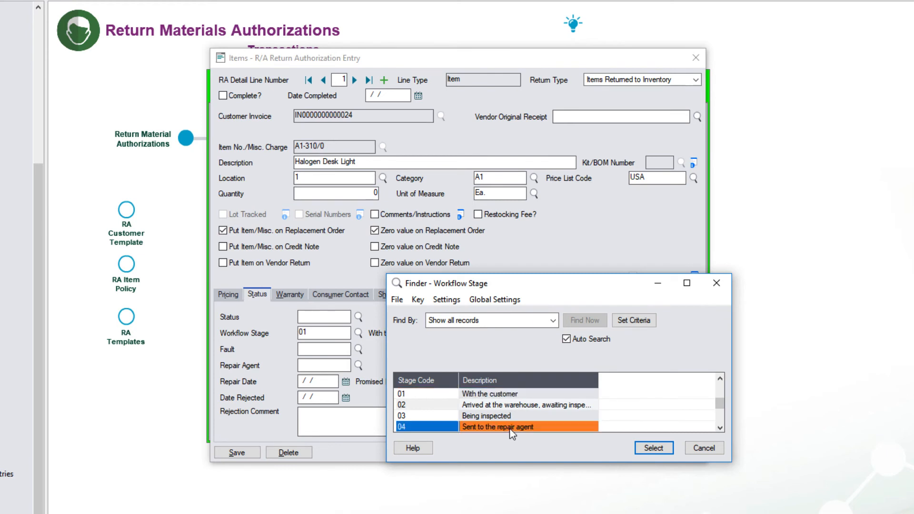
pyautogui.click(650, 449)
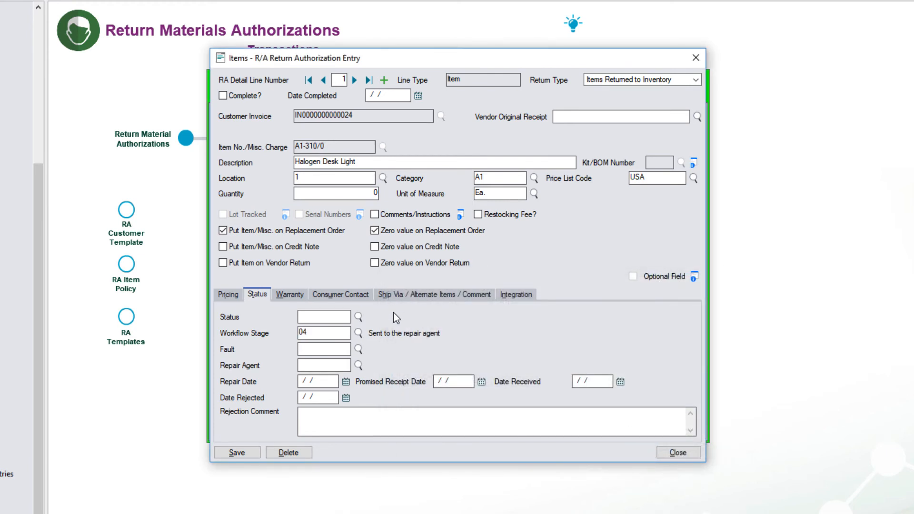
pyautogui.click(233, 453)
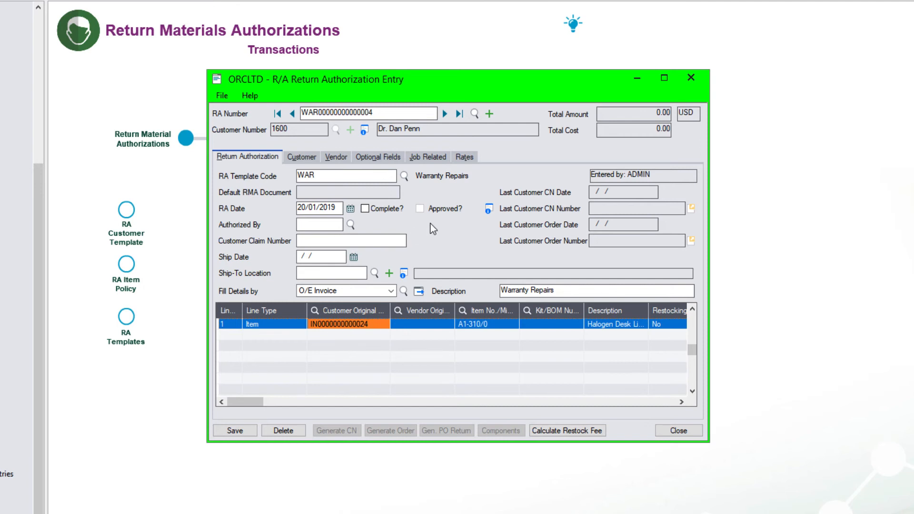
# - Approve the RMA with the approver's ID and password, then save it
pyautogui.click(489, 210)
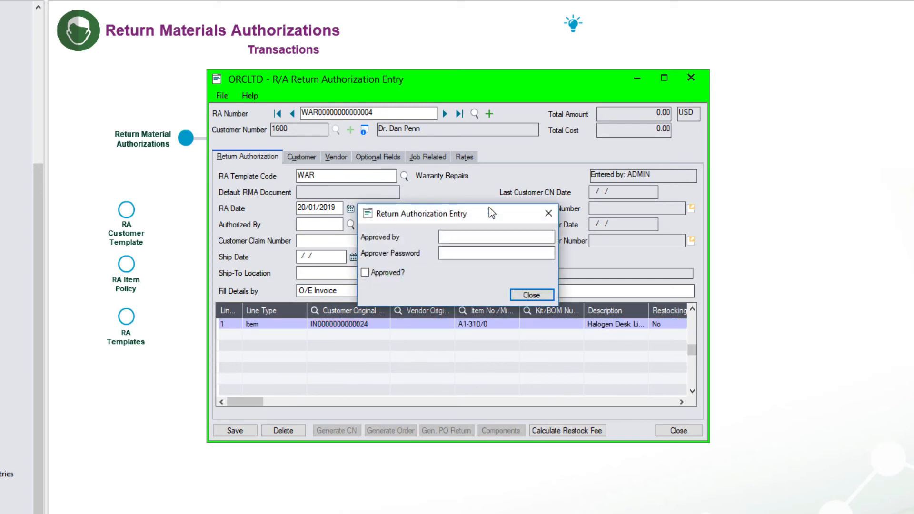
pyautogui.write('ANNE')
pyautogui.press('Tab')
pyautogui.write('***')
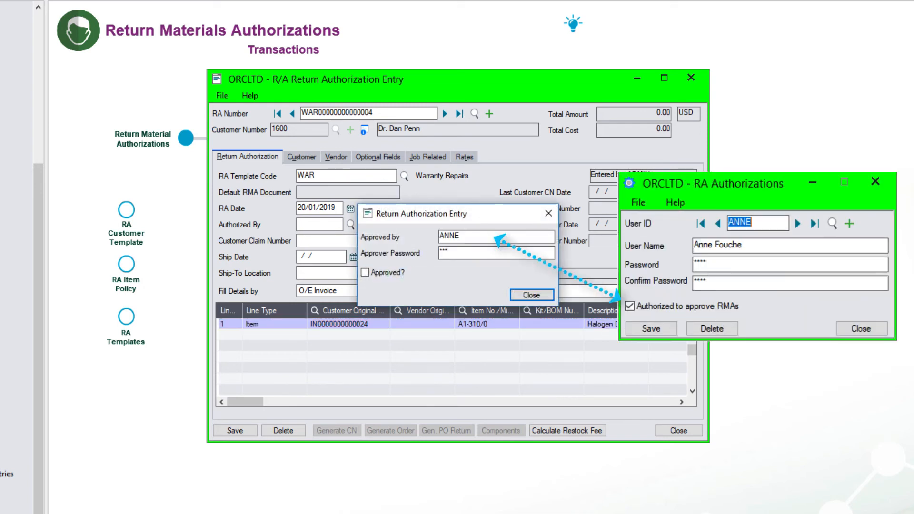
pyautogui.press('Tab')
pyautogui.click(365, 272)
pyautogui.click(532, 295)
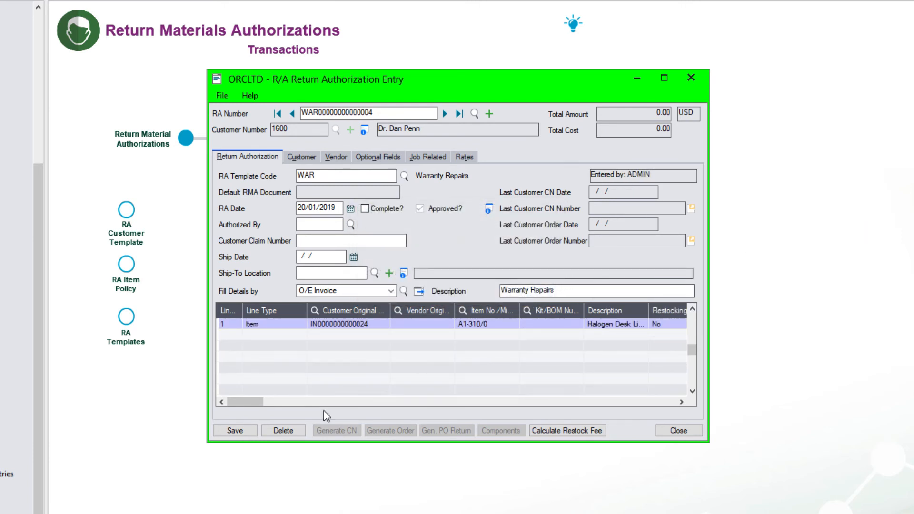
pyautogui.click(240, 434)
pyautogui.click(524, 307)
# - Add a miscellaneous LAB Labor Charge line with extended price 100
pyautogui.click(347, 326)
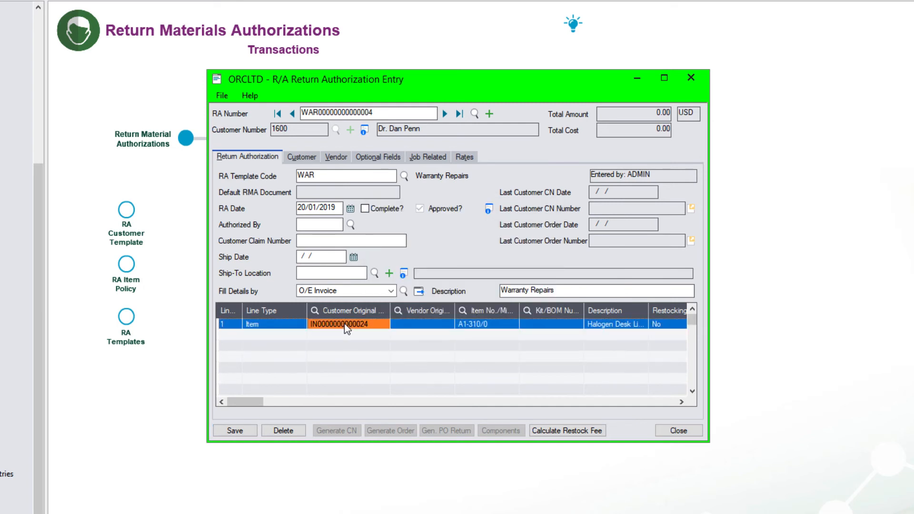
pyautogui.press('Insert')
pyautogui.doubleClick(268, 335)
pyautogui.press('Tab')
pyautogui.click(462, 312)
pyautogui.click(468, 347)
pyautogui.click(709, 393)
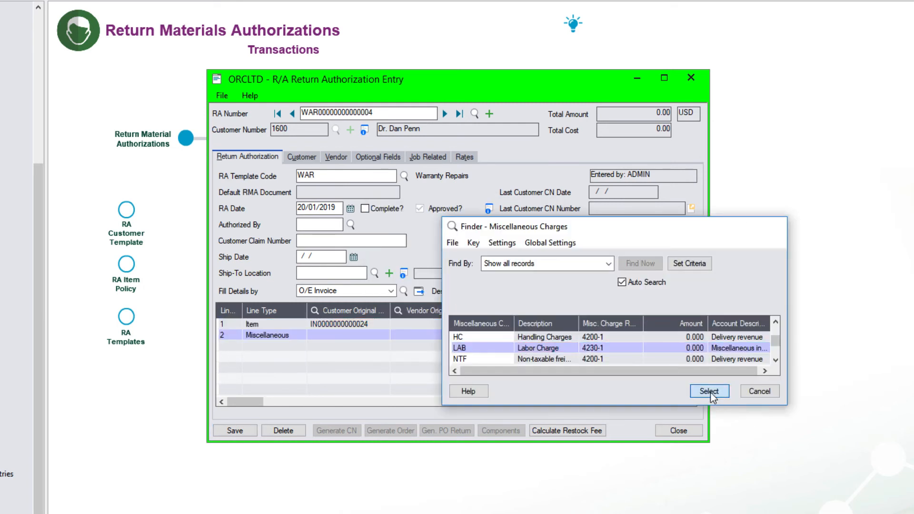
pyautogui.press('Tab')
pyautogui.press('Tab')
pyautogui.press('Tab')
pyautogui.press('Tab')
pyautogui.press('Tab')
pyautogui.press('Tab')
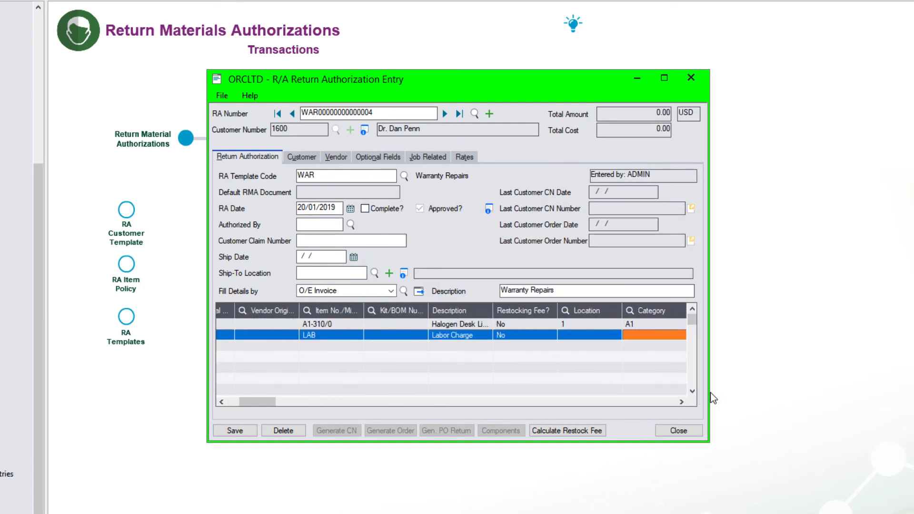
pyautogui.press('Tab')
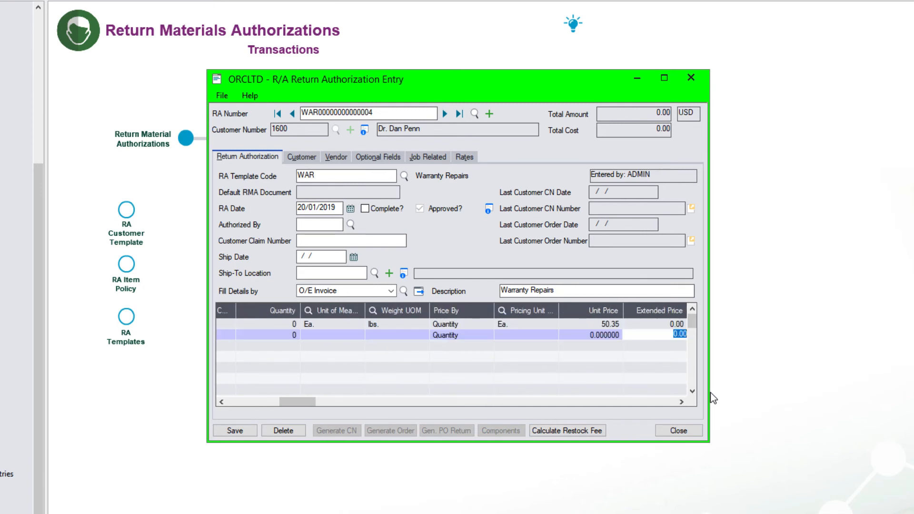
pyautogui.write('100')
pyautogui.press('Tab')
# - Add item A1-105/0 at location 1 and save the RMA without printing
pyautogui.press('Insert')
pyautogui.click(226, 401)
pyautogui.click(477, 346)
pyautogui.click(463, 311)
pyautogui.click(609, 339)
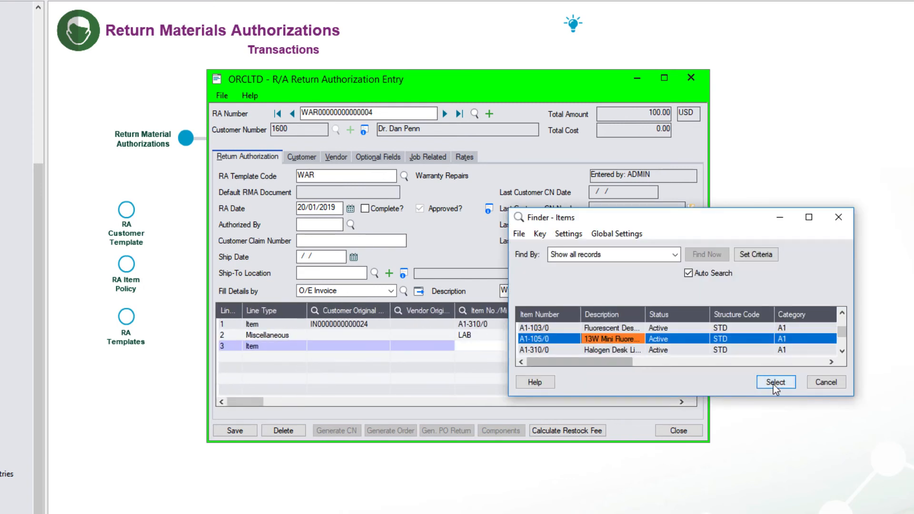
pyautogui.click(775, 383)
pyautogui.press('Tab')
pyautogui.press('Tab')
pyautogui.press('Tab')
pyautogui.press('Tab')
pyautogui.write('1')
pyautogui.press('Tab')
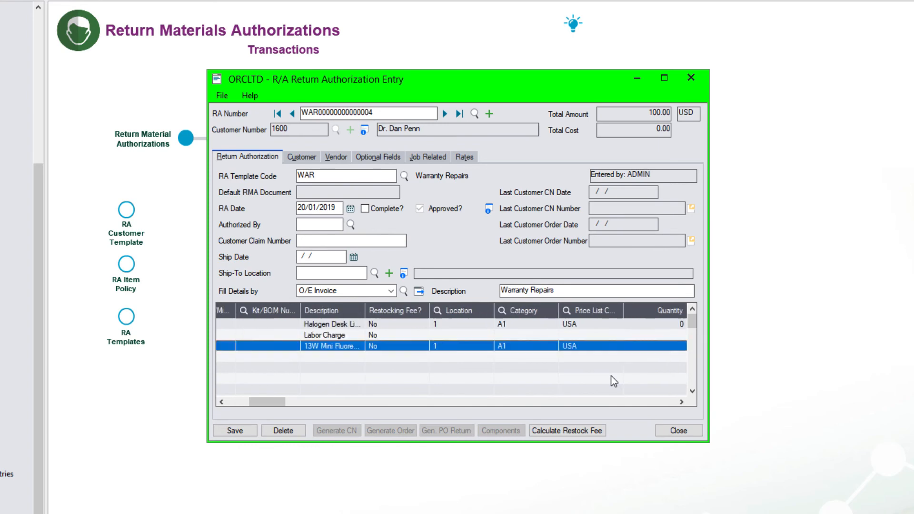
pyautogui.click(233, 430)
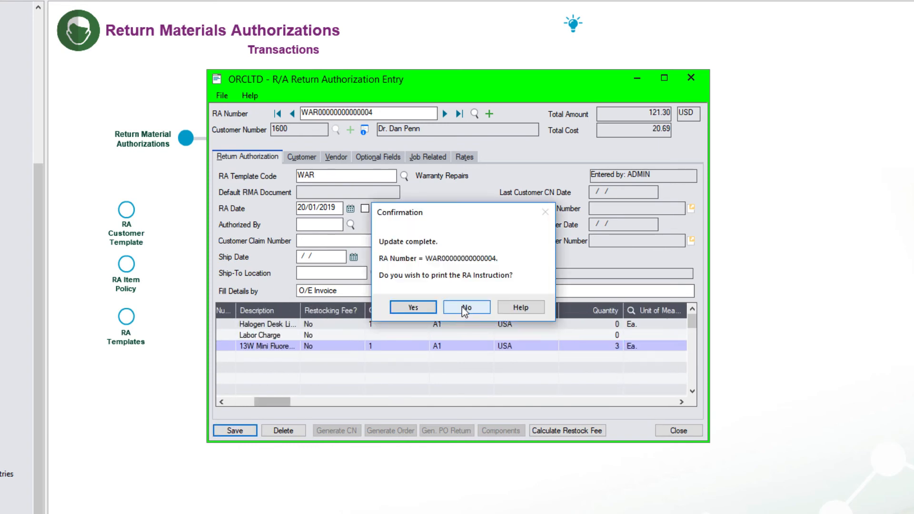
pyautogui.click(466, 308)
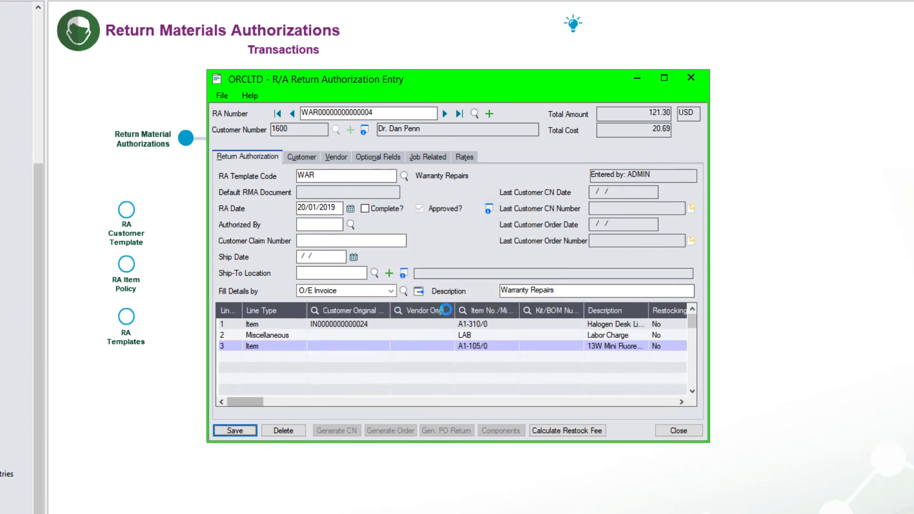
pyautogui.doubleClick(350, 335)
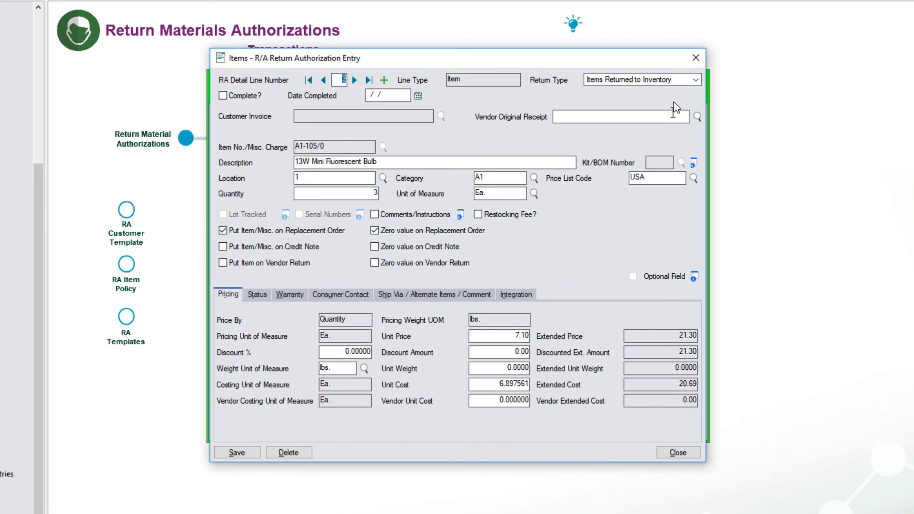
pyautogui.click(696, 58)
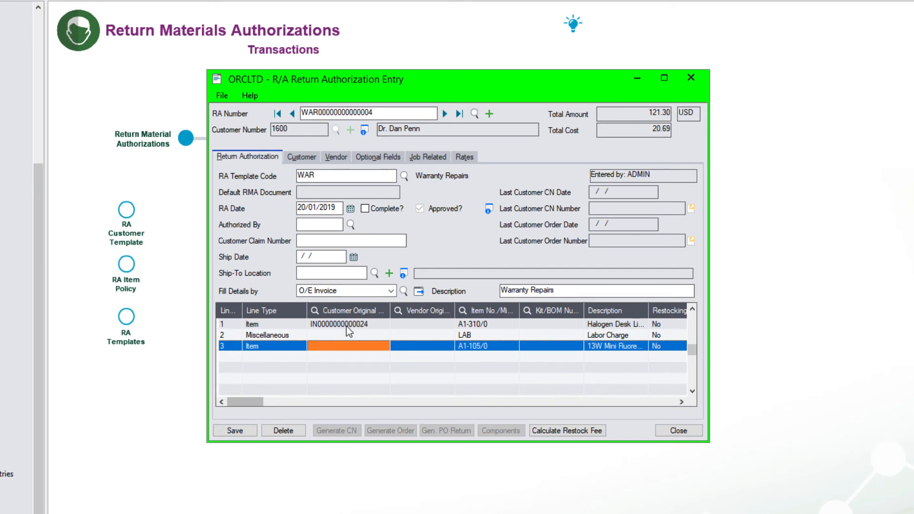
# - Mark the RMA complete and generate its replacement order
pyautogui.click(364, 208)
pyautogui.click(390, 431)
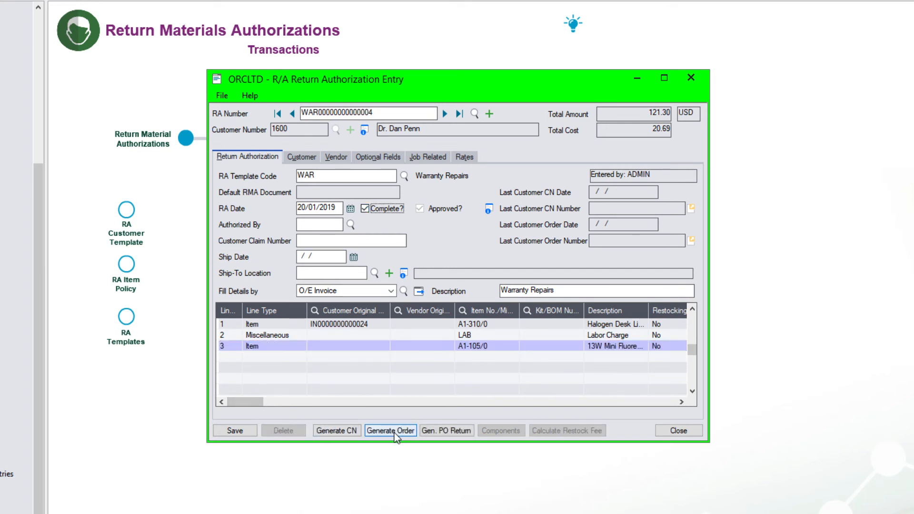
pyautogui.click(486, 298)
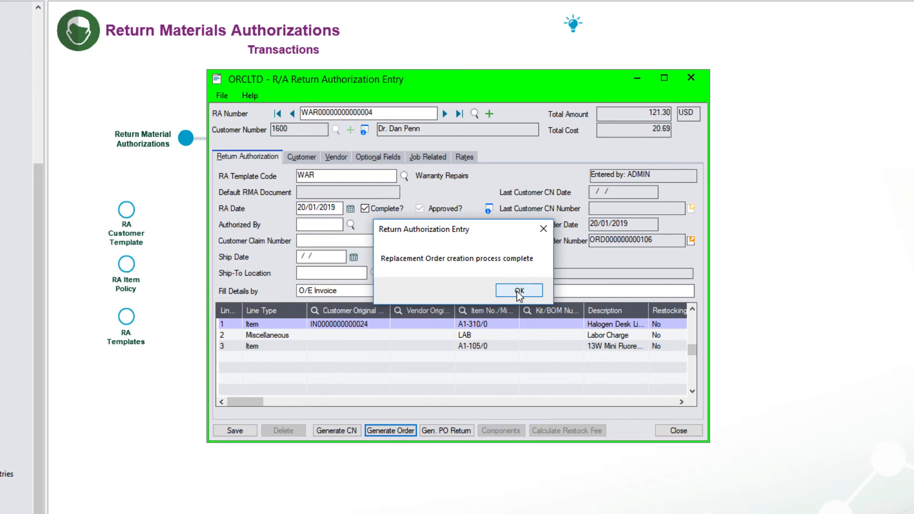
pyautogui.click(519, 293)
pyautogui.click(689, 242)
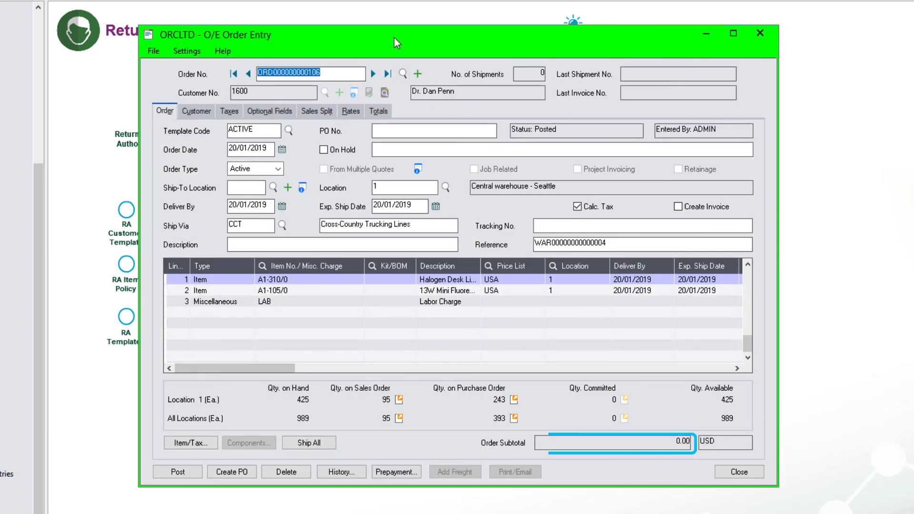
pyautogui.moveTo(393, 36)
pyautogui.mouseDown()
pyautogui.moveTo(425, 53)
pyautogui.moveTo(582, 81)
pyautogui.mouseUp()
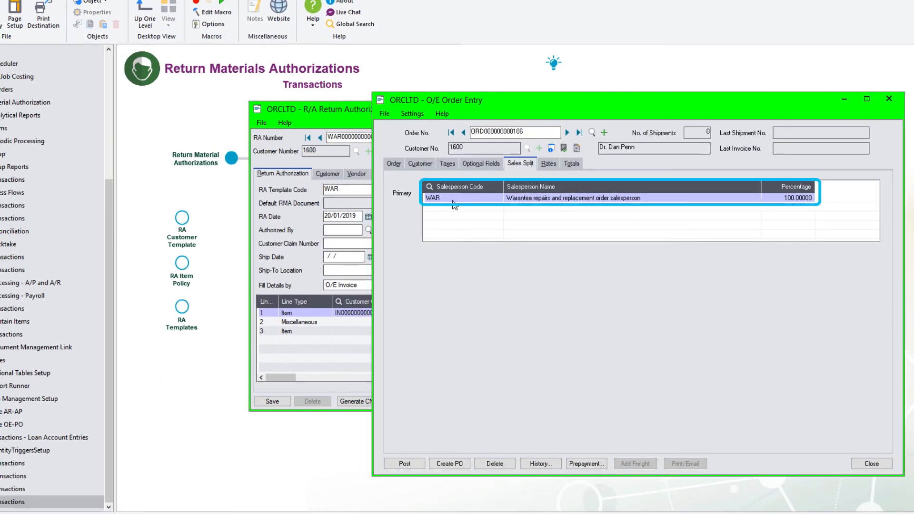
pyautogui.click(394, 164)
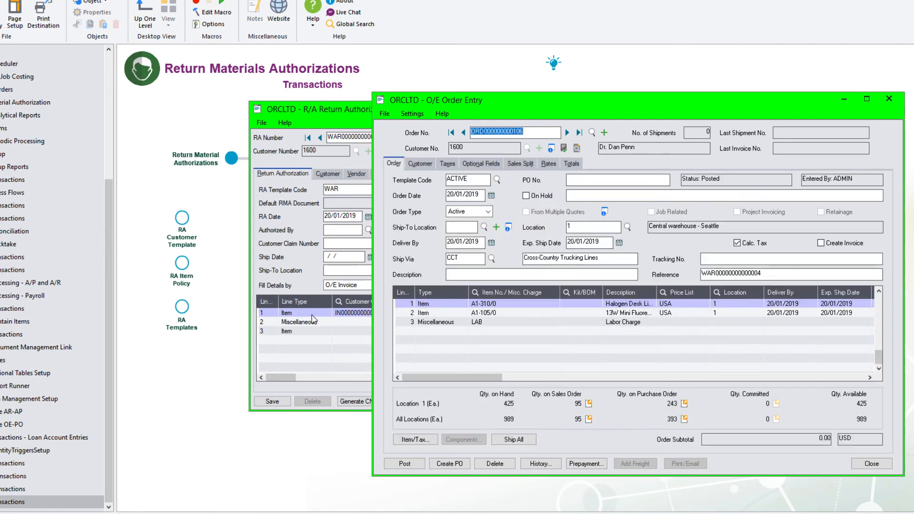
pyautogui.click(841, 99)
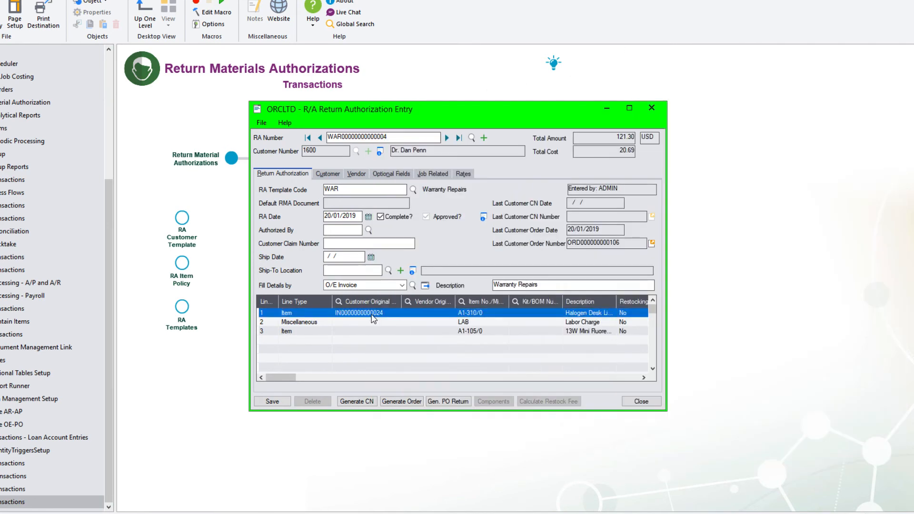
pyautogui.doubleClick(374, 319)
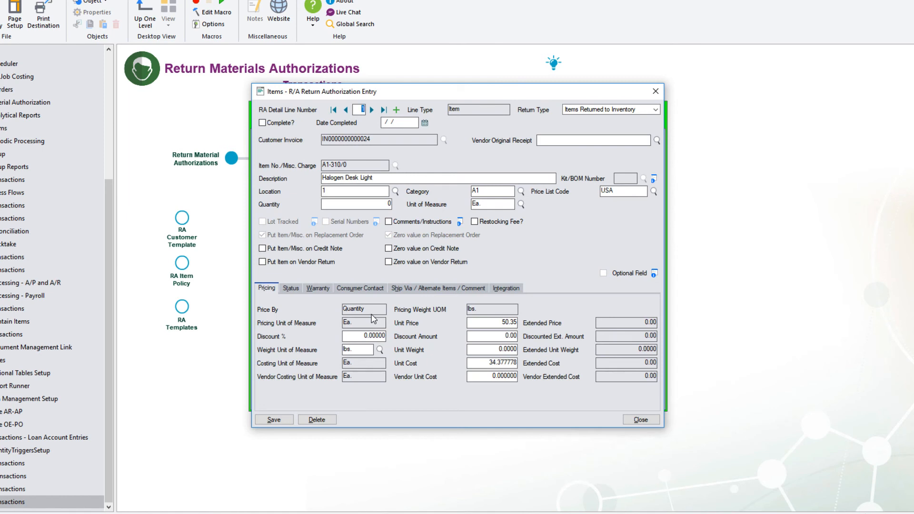
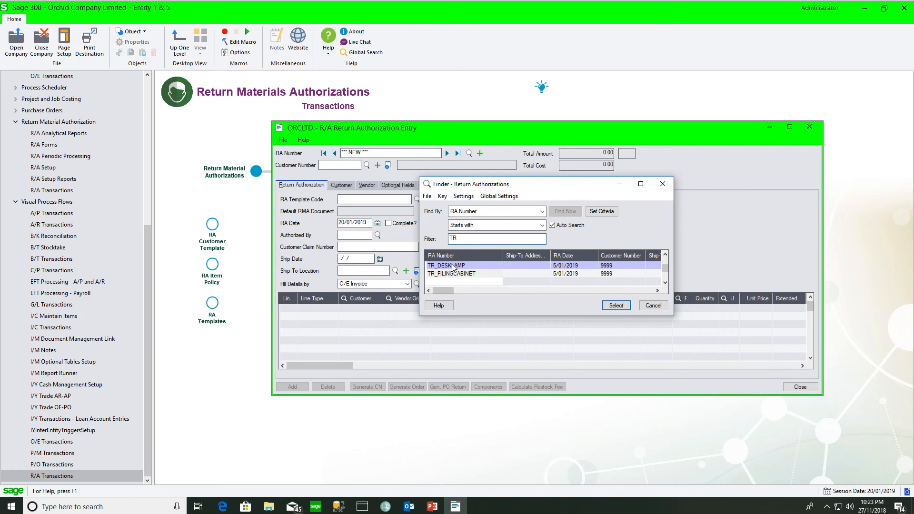
# - Load TR_DESKLAMP, then TR_FILINGCABINET, into the return authorization entry form for review
pyautogui.click(453, 268)
pyautogui.click(609, 307)
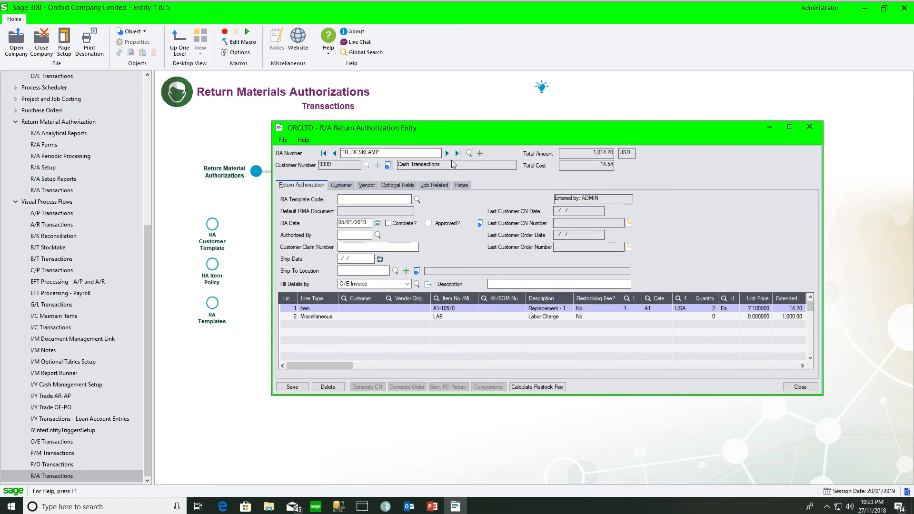
pyautogui.click(470, 153)
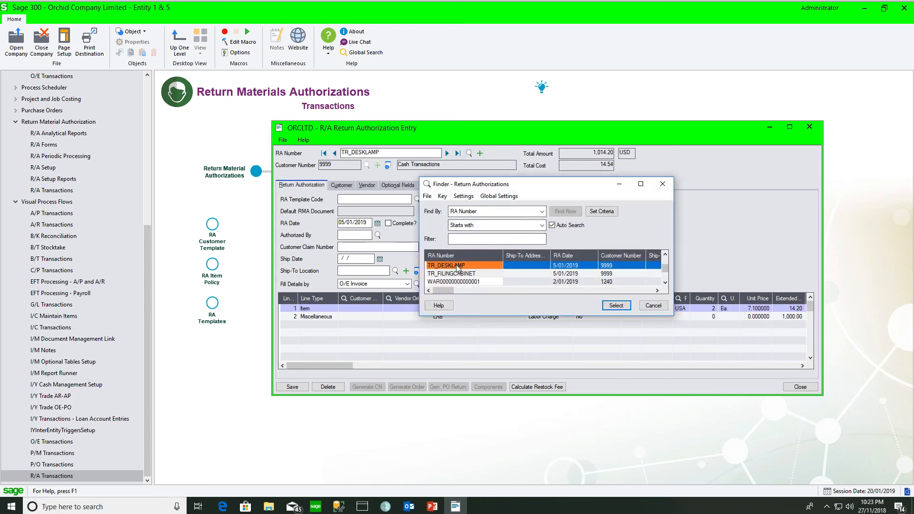
pyautogui.click(460, 274)
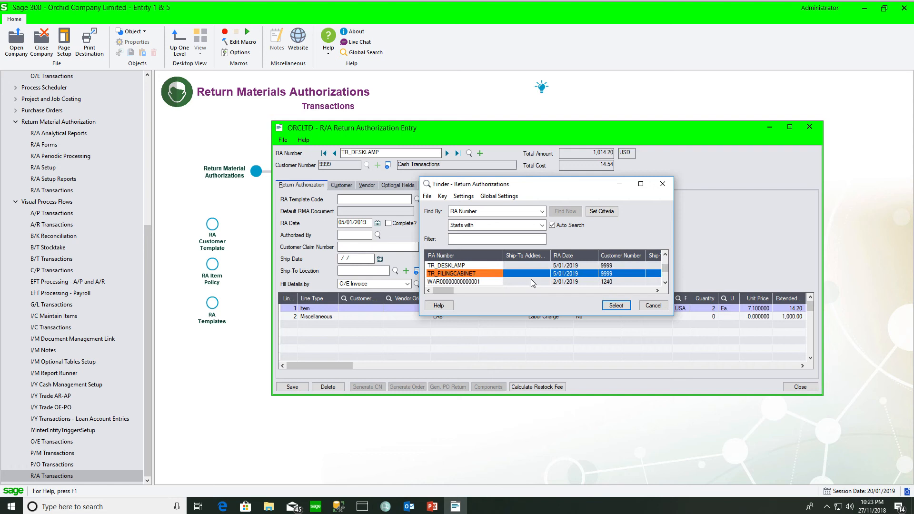
pyautogui.click(616, 305)
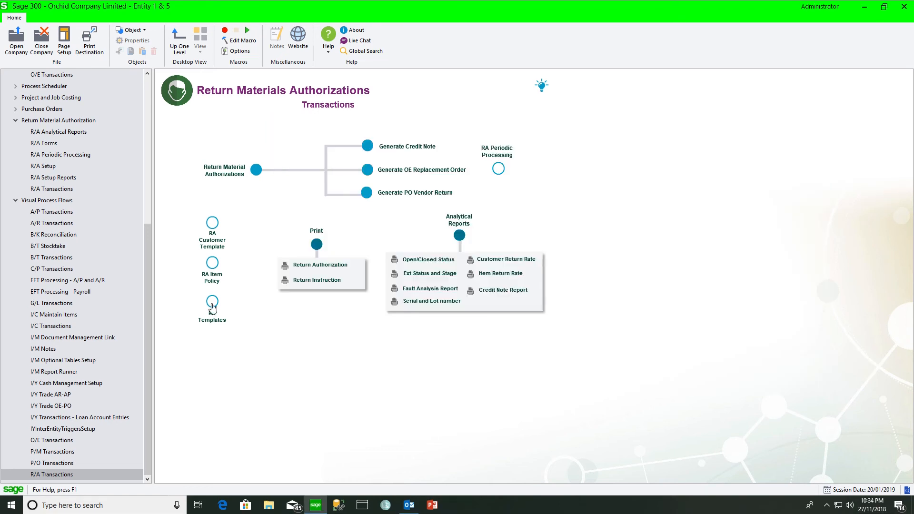
# - Review the REP Repairs template's Item Detail, Miscellaneous Detail and Processing settings in RA Templates
pyautogui.click(212, 303)
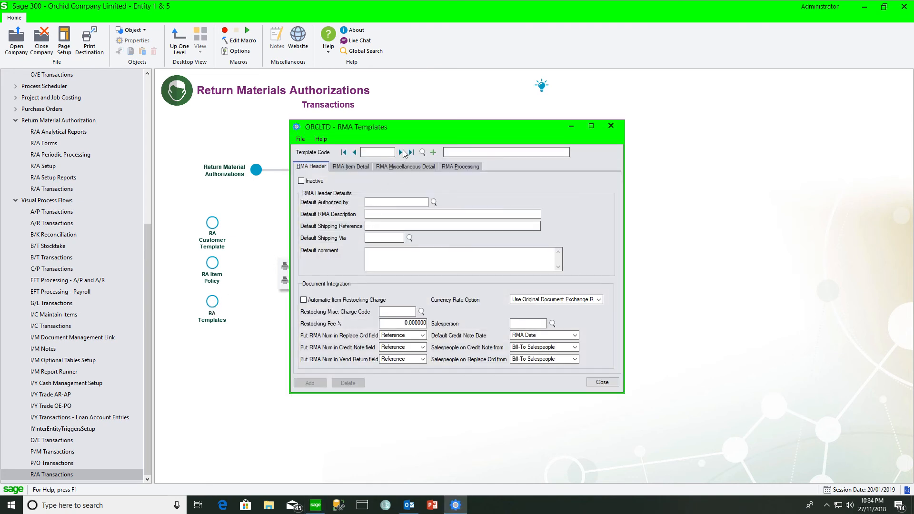
pyautogui.click(402, 153)
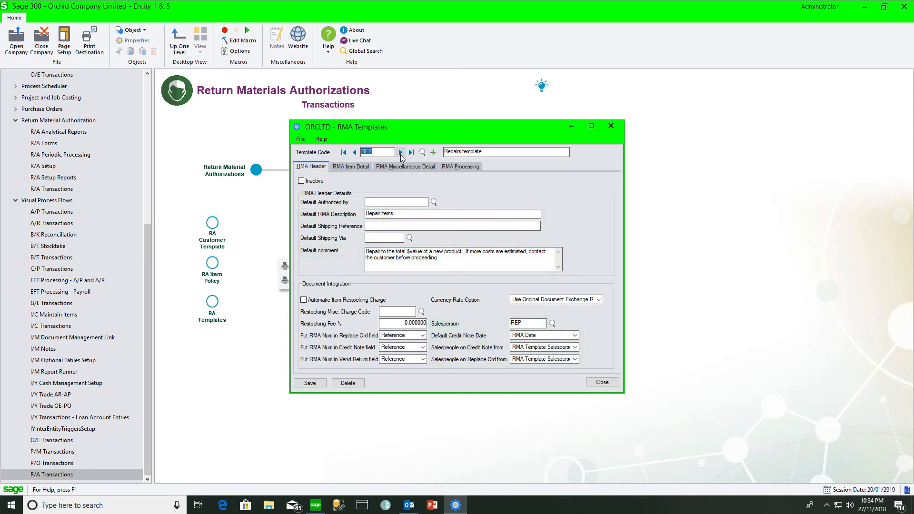
pyautogui.click(348, 167)
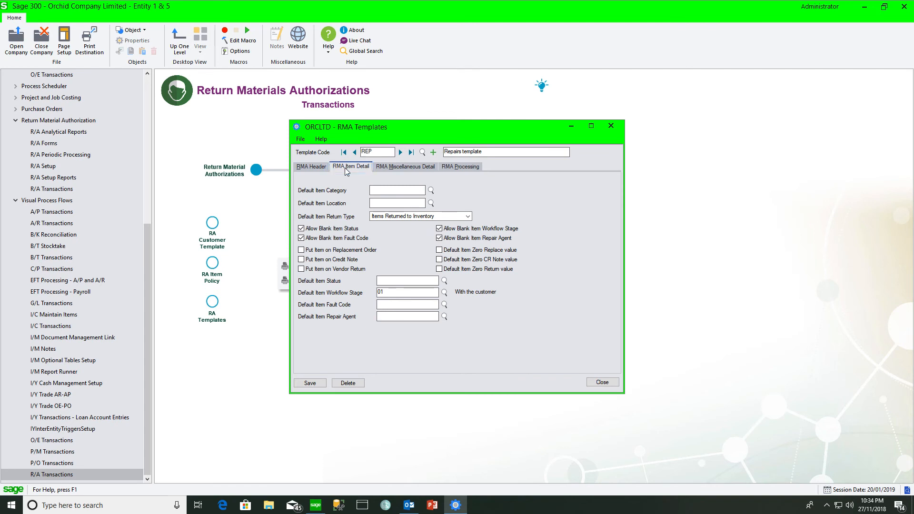
pyautogui.click(396, 167)
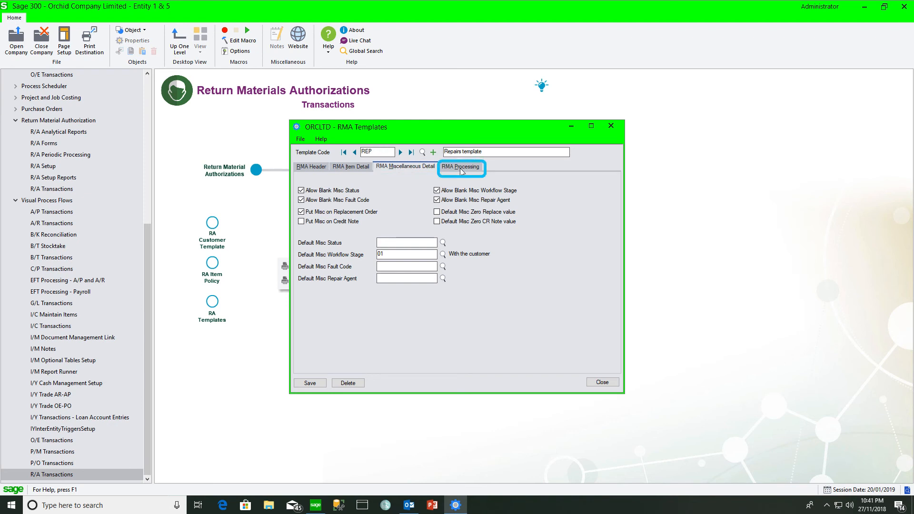
pyautogui.click(460, 168)
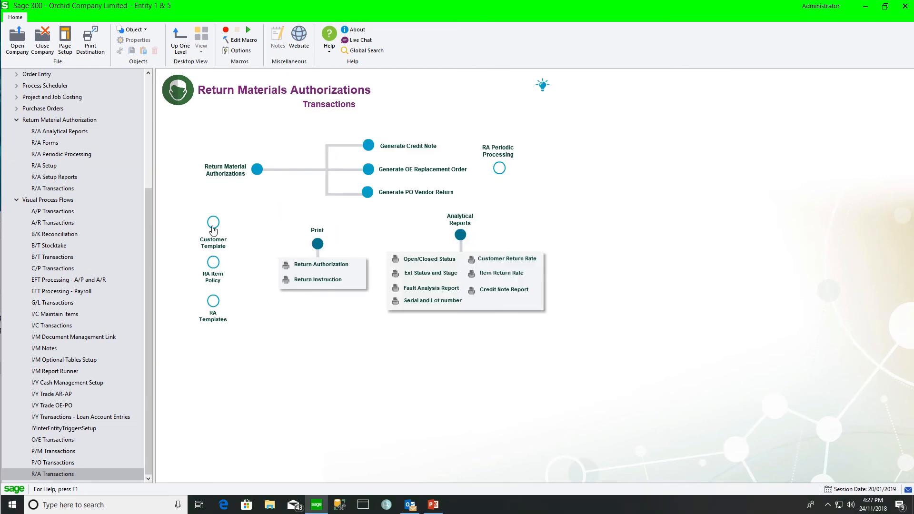
pyautogui.click(213, 227)
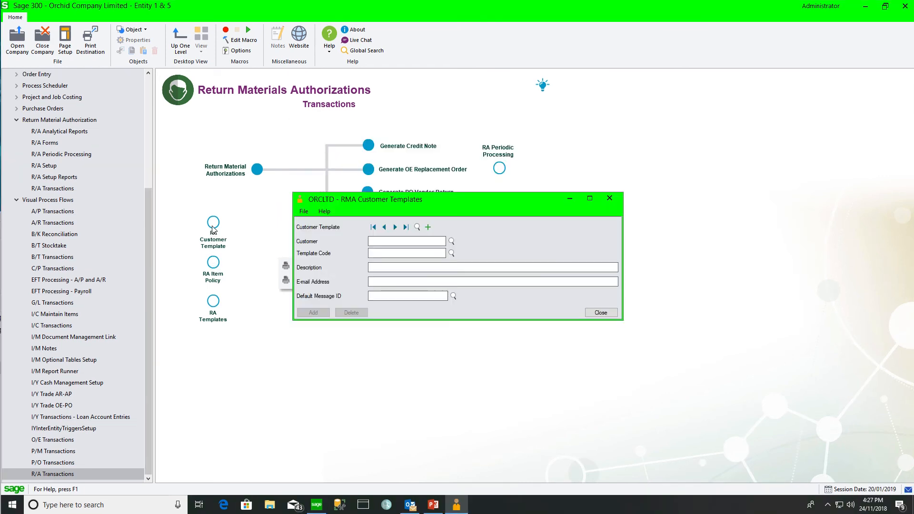
# - Confirm the Cash Transactions customer uses template REP with message REPAIRS, then close the form
pyautogui.click(418, 228)
pyautogui.click(487, 363)
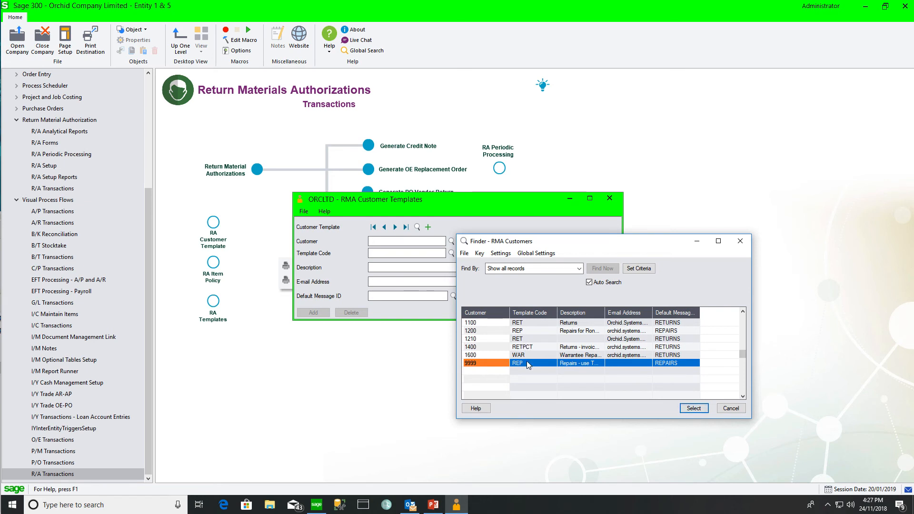
pyautogui.click(693, 408)
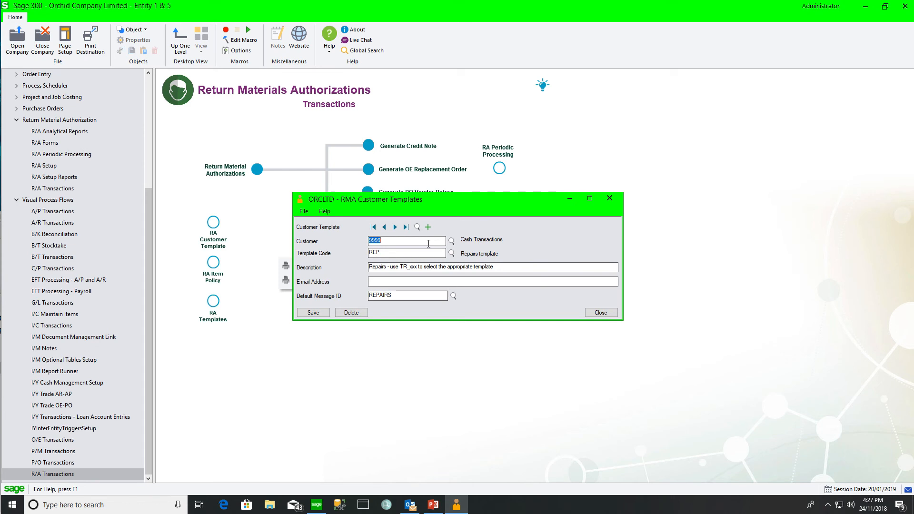
pyautogui.click(610, 198)
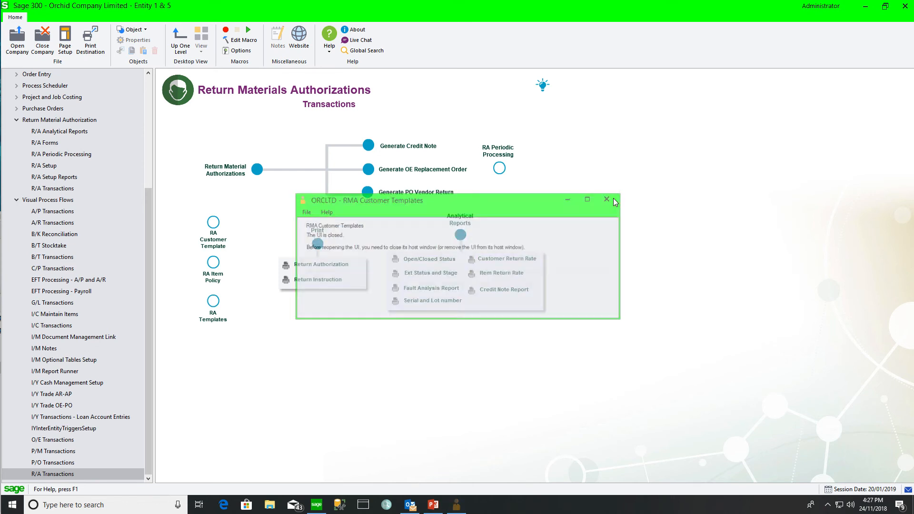
# - Start a new return authorization for the Cash Transactions customer with its template defaults
pyautogui.click(257, 169)
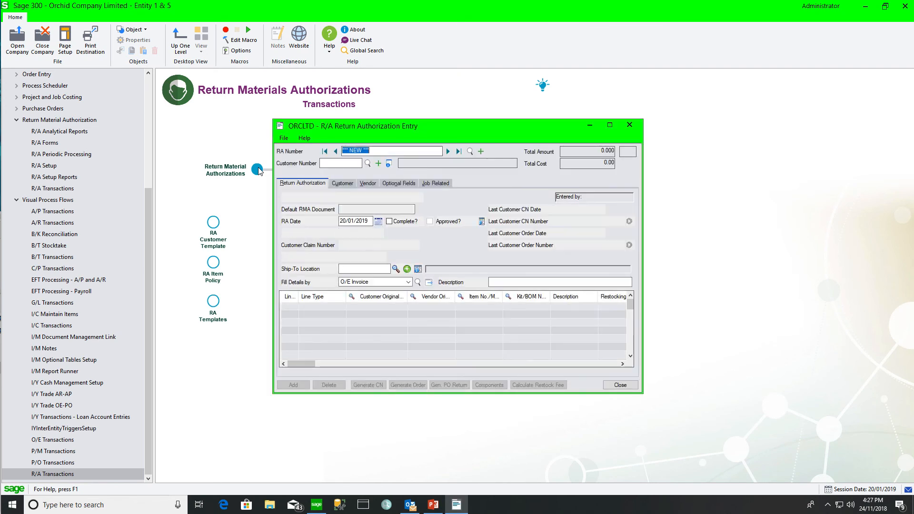
pyautogui.click(333, 163)
pyautogui.write('9999')
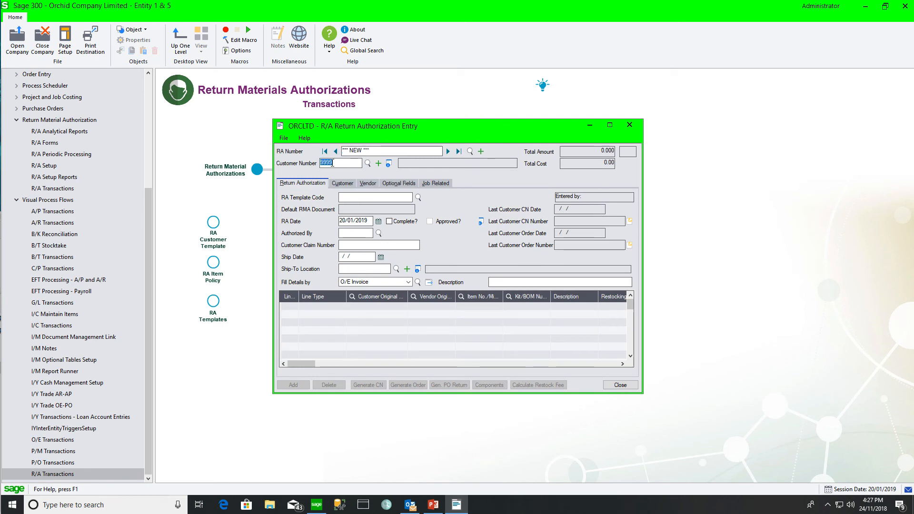
pyautogui.press('Tab')
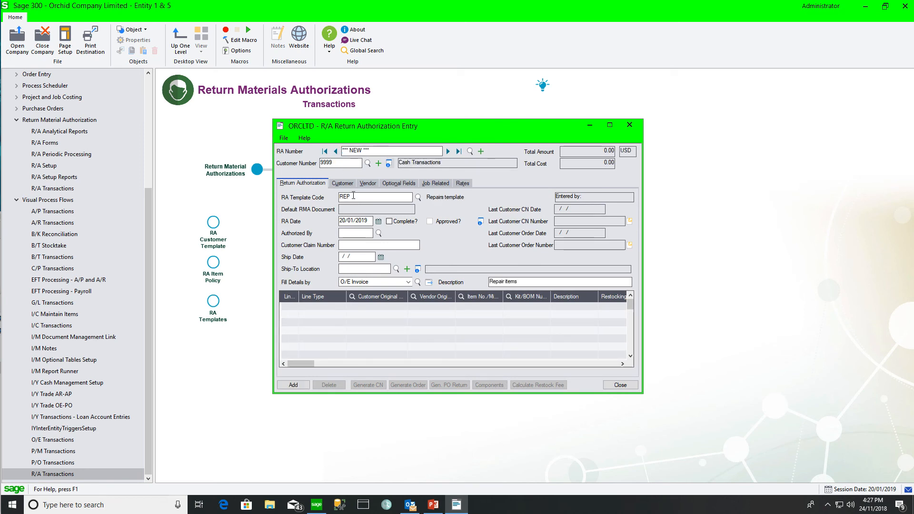
# - Copy the detail lines from existing RMA TR_FILINGCABINET into the new RMA
pyautogui.click(408, 282)
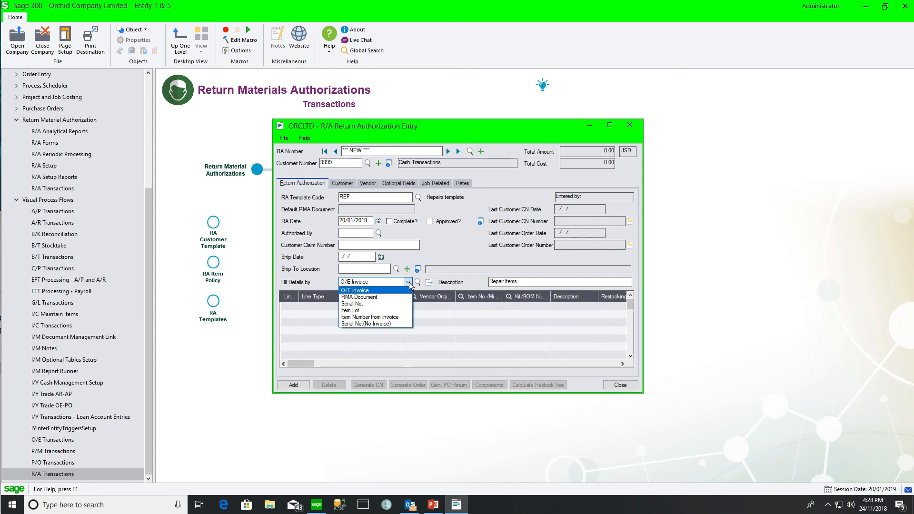
pyautogui.click(375, 297)
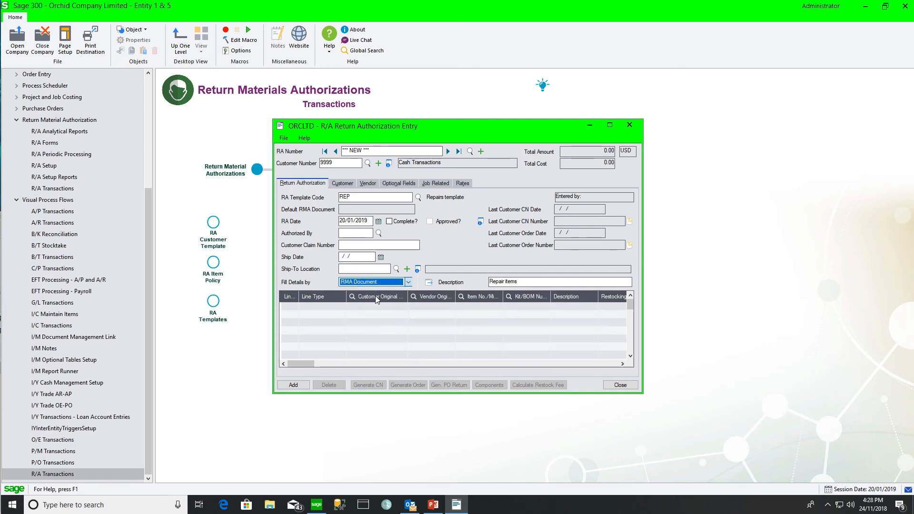
pyautogui.click(418, 282)
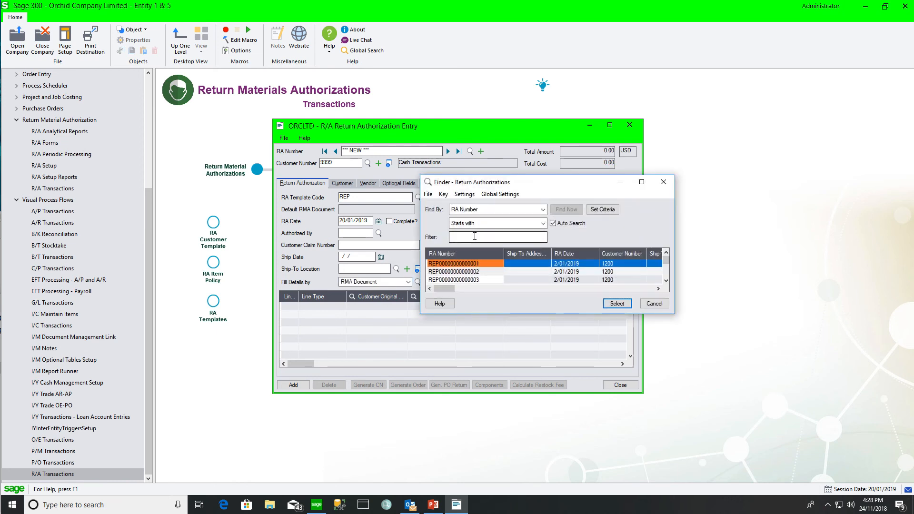
pyautogui.write('TR')
pyautogui.click(467, 272)
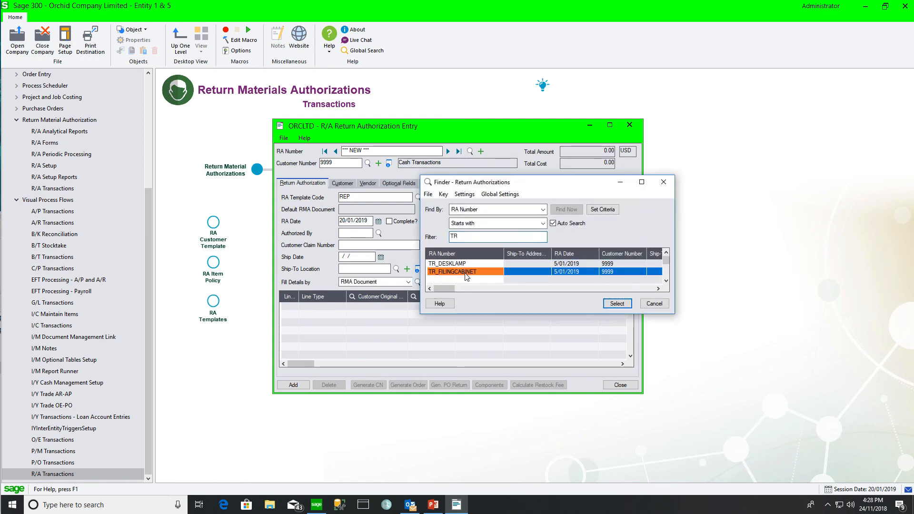
pyautogui.click(617, 303)
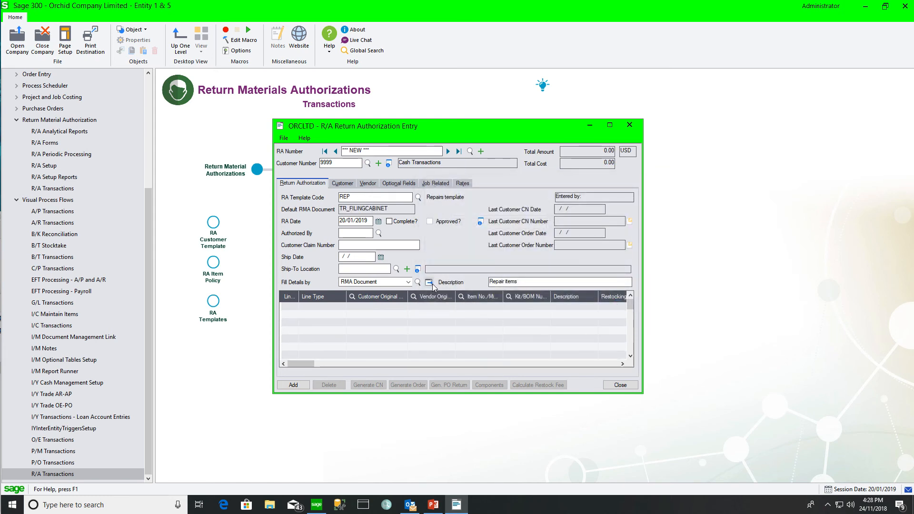
pyautogui.click(430, 283)
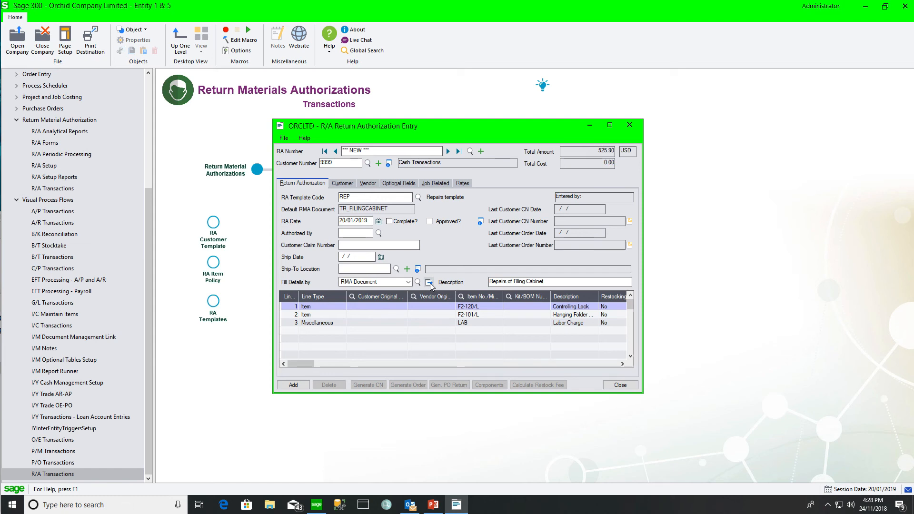
# - Check the copied lines and save the RMA without printing the RA Instruction
pyautogui.moveTo(292, 362); pyautogui.dragTo(351, 364)
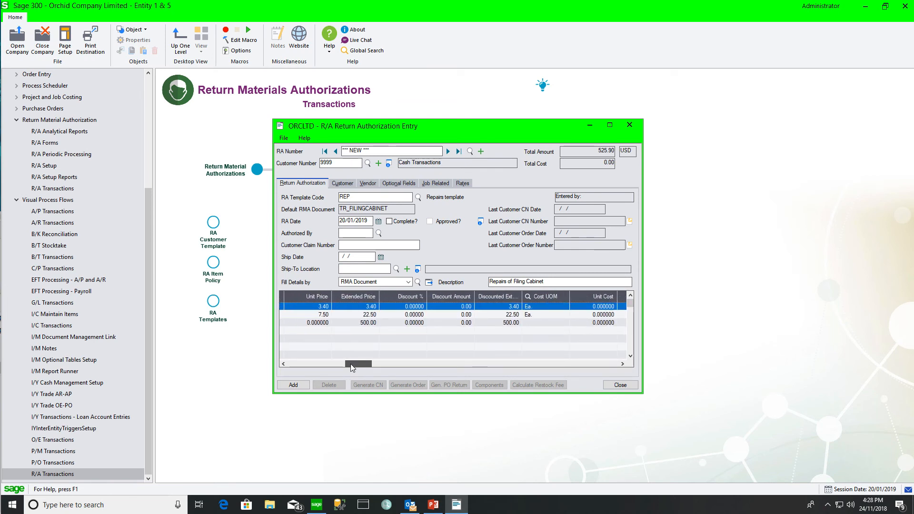
pyautogui.moveTo(351, 363); pyautogui.dragTo(282, 365)
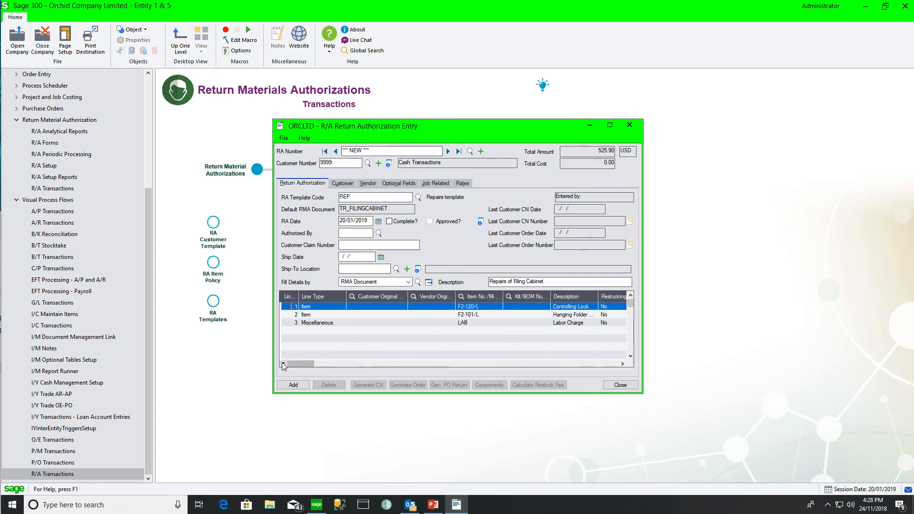
pyautogui.click(290, 387)
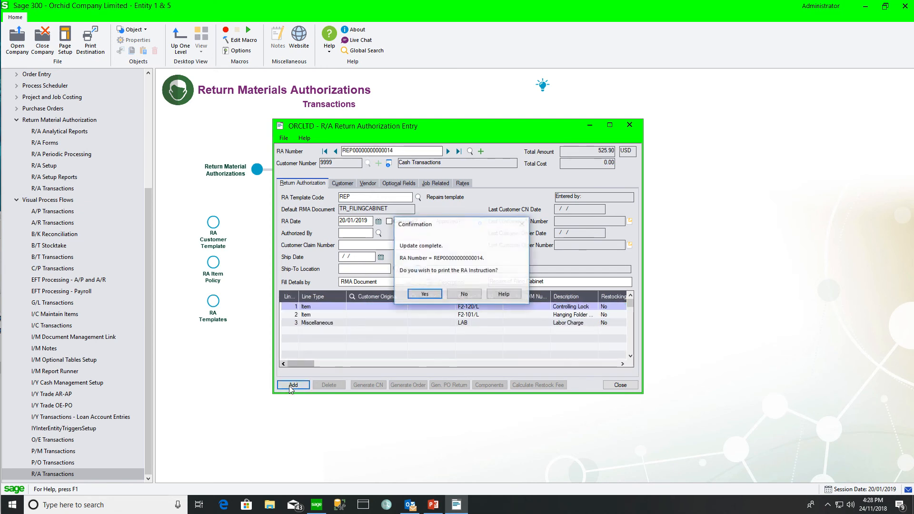
pyautogui.click(466, 295)
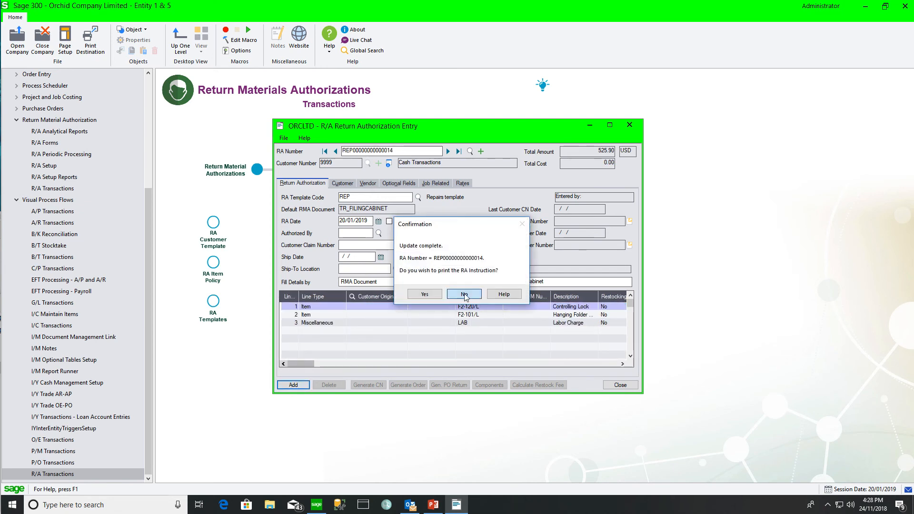
# - Review the details of each of the three RMA lines
pyautogui.doubleClick(344, 308)
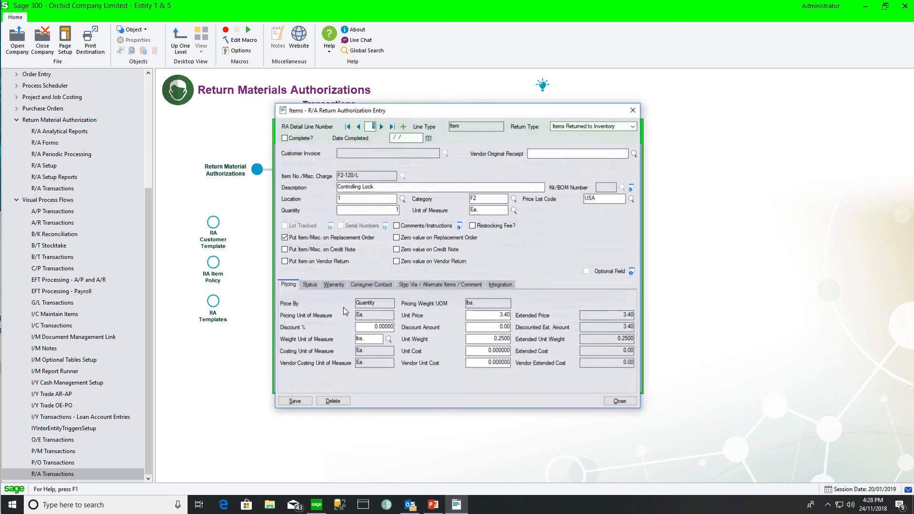
pyautogui.click(382, 127)
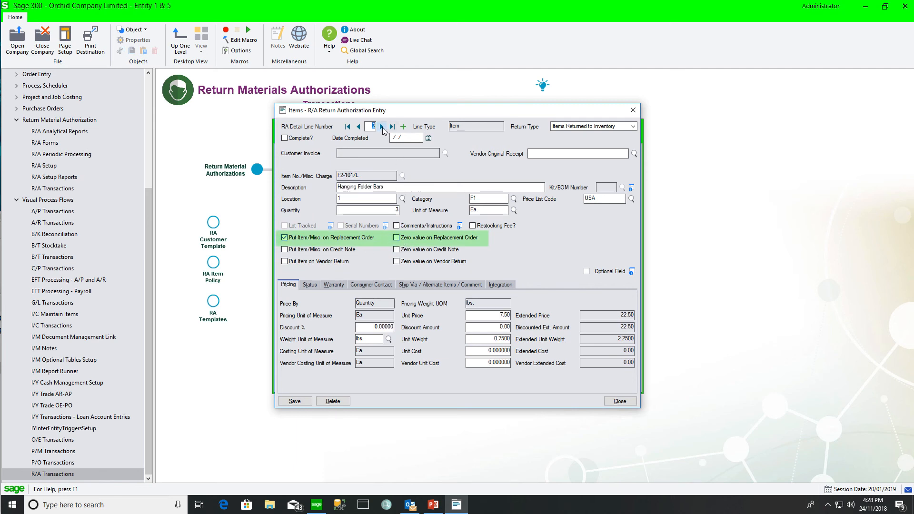
pyautogui.click(382, 127)
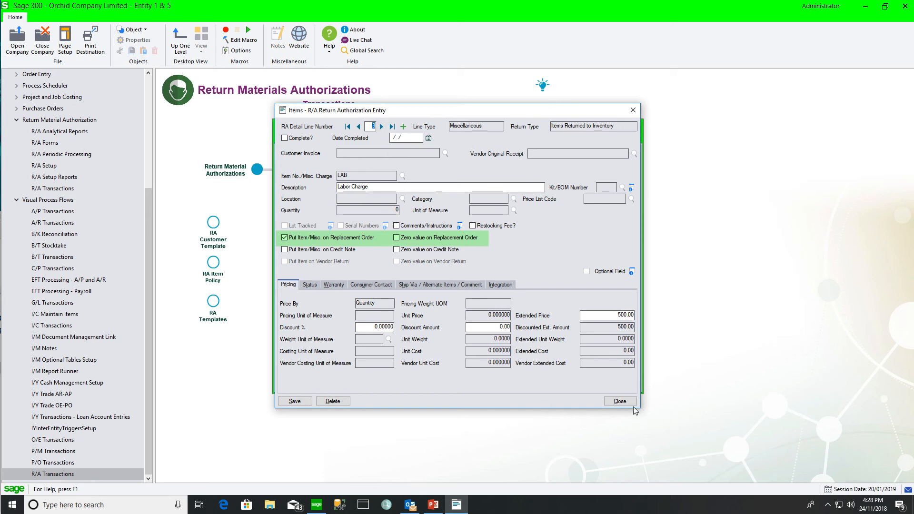
pyautogui.click(619, 401)
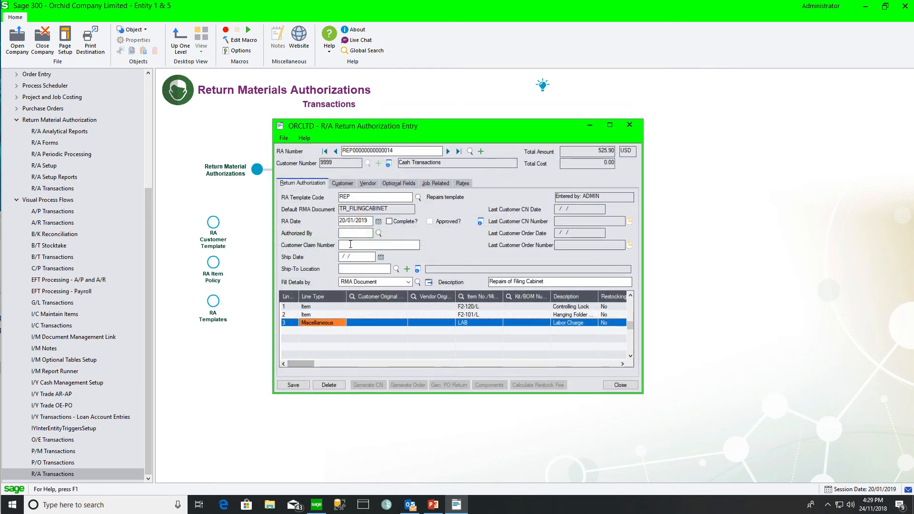
# - Mark the RMA complete and generate its replacement order
pyautogui.click(389, 221)
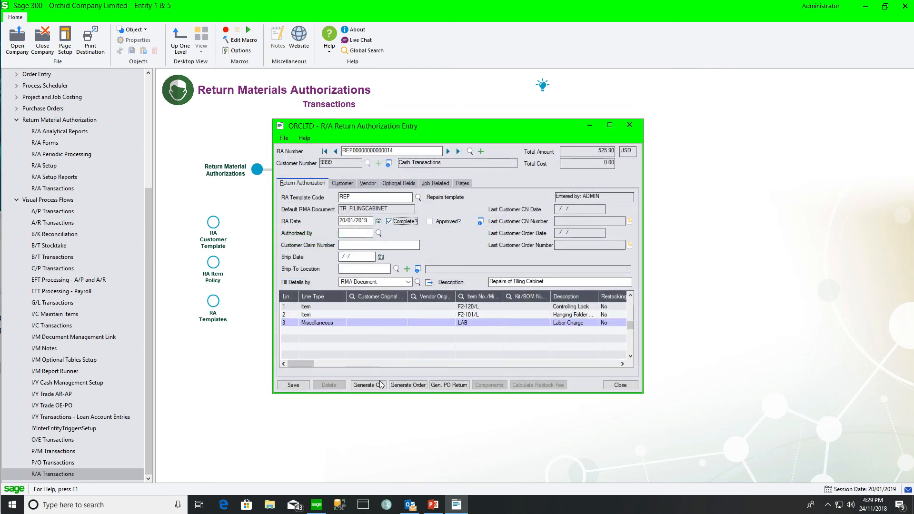
pyautogui.click(407, 385)
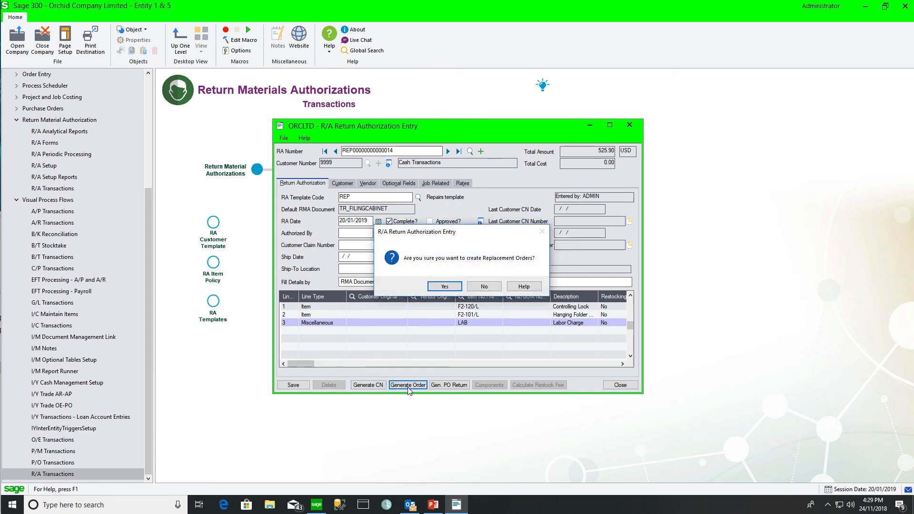
pyautogui.click(445, 287)
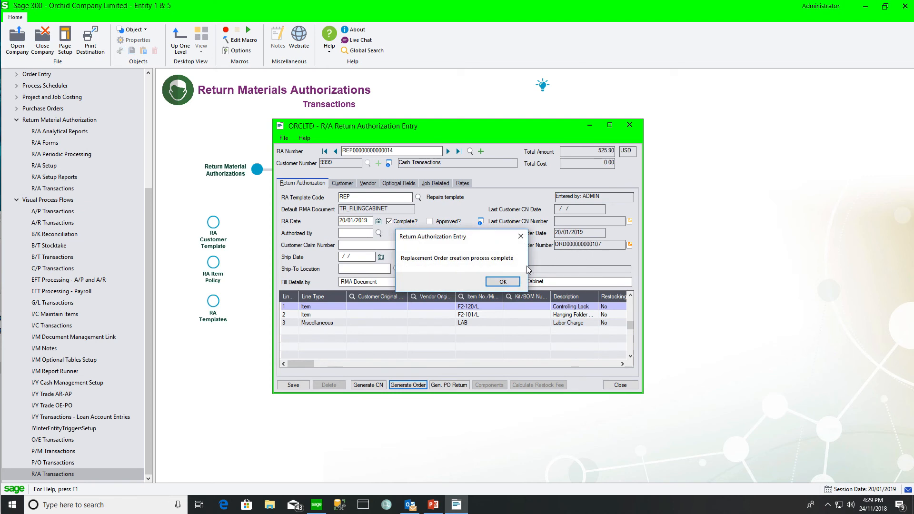
pyautogui.click(501, 282)
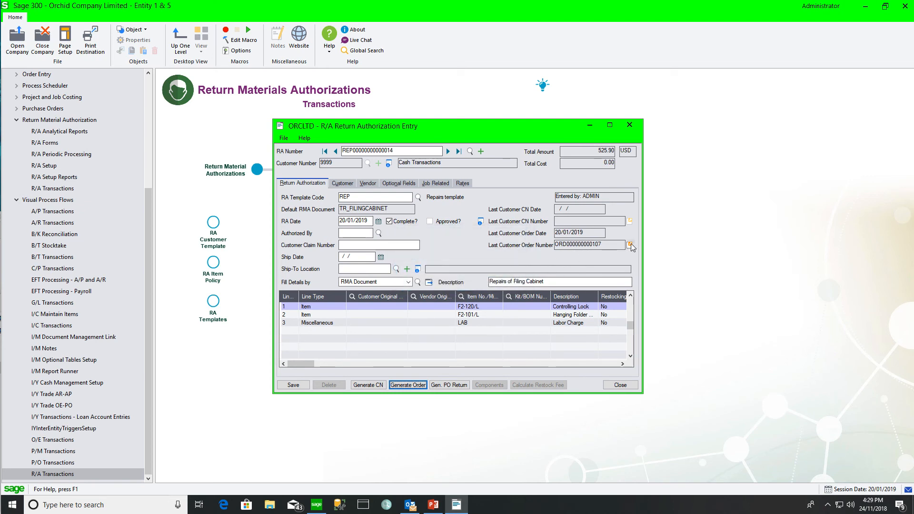
pyautogui.click(630, 244)
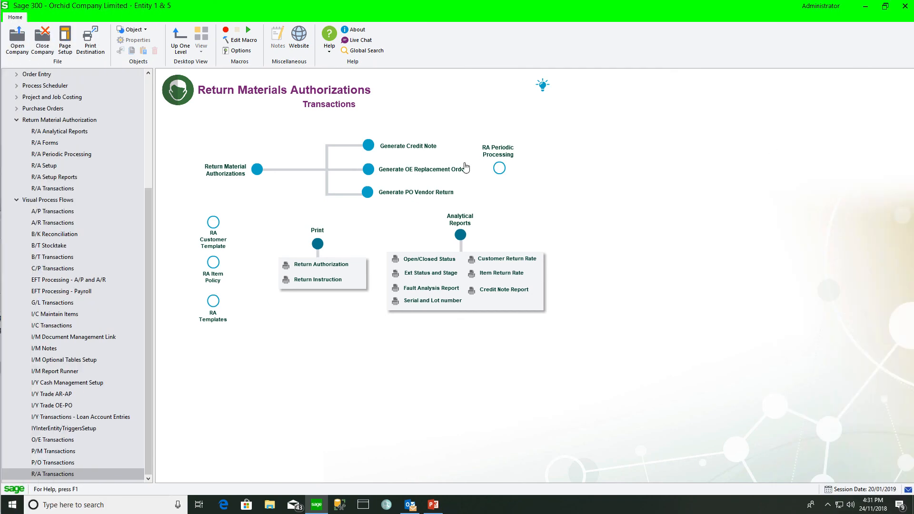
# - Inspect the Return Authorization and Return Instruction print forms, then open the Open/Closed Status report
pyautogui.click(327, 266)
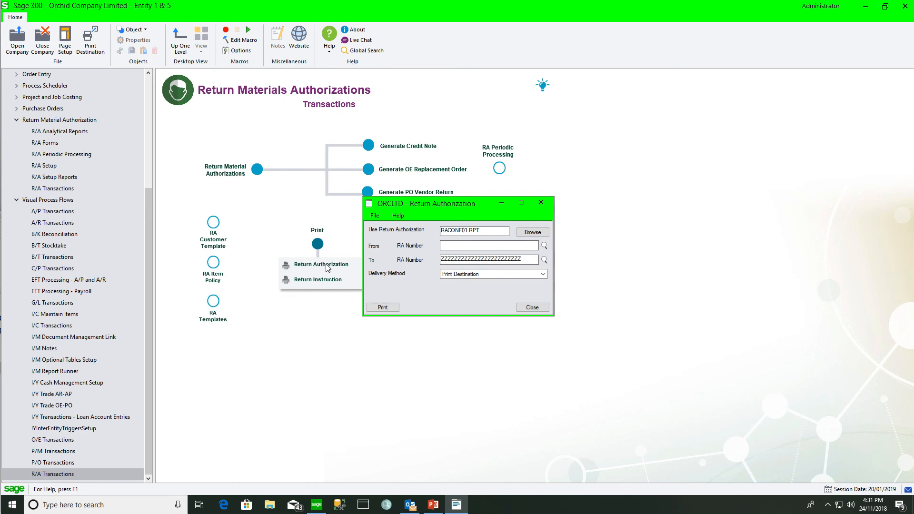
pyautogui.click(541, 203)
pyautogui.click(323, 282)
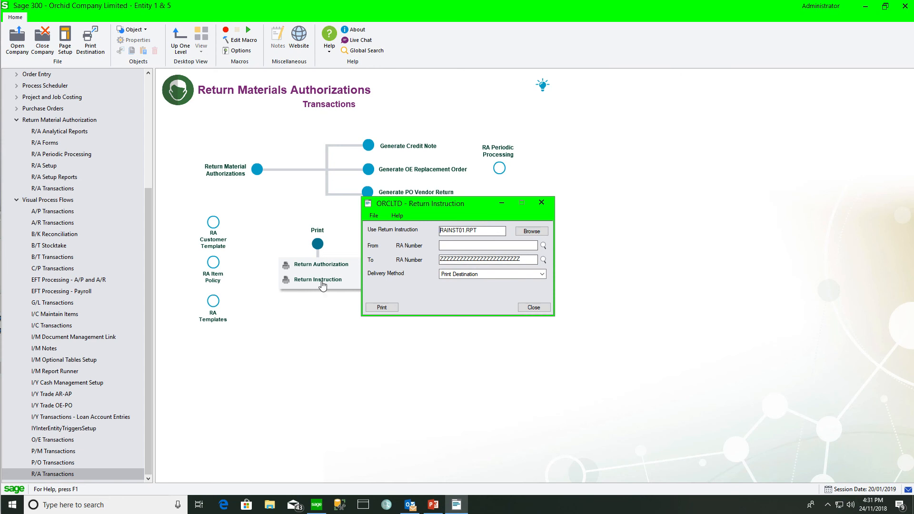
pyautogui.click(533, 307)
pyautogui.click(437, 262)
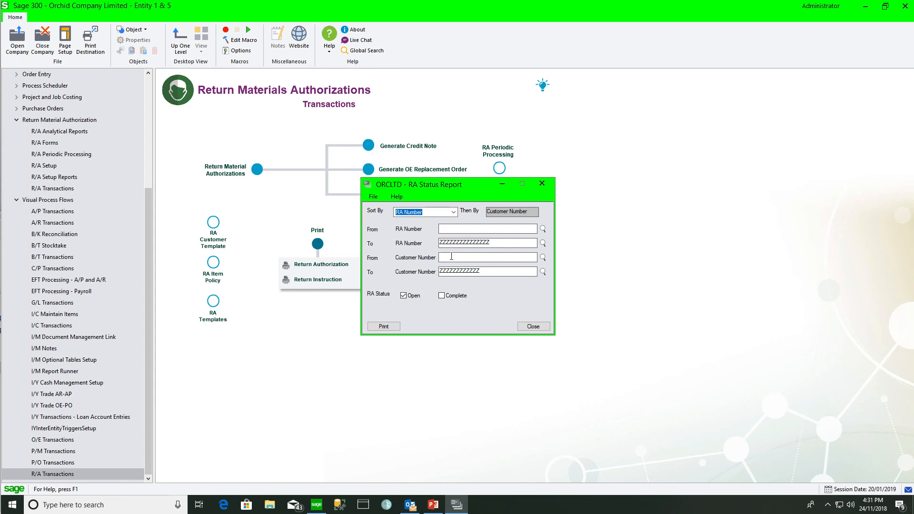
# - Print the RA Status Report for open RAs, preview it, and close it
pyautogui.click(383, 328)
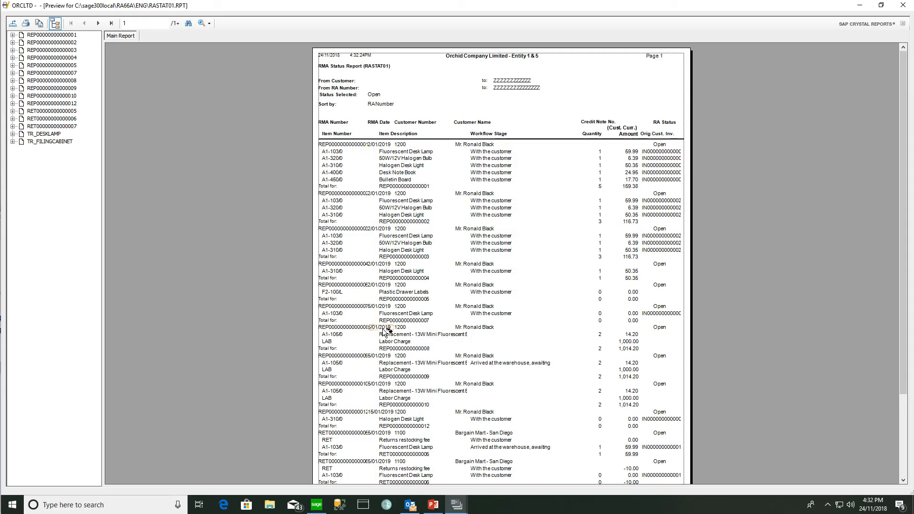
pyautogui.click(904, 6)
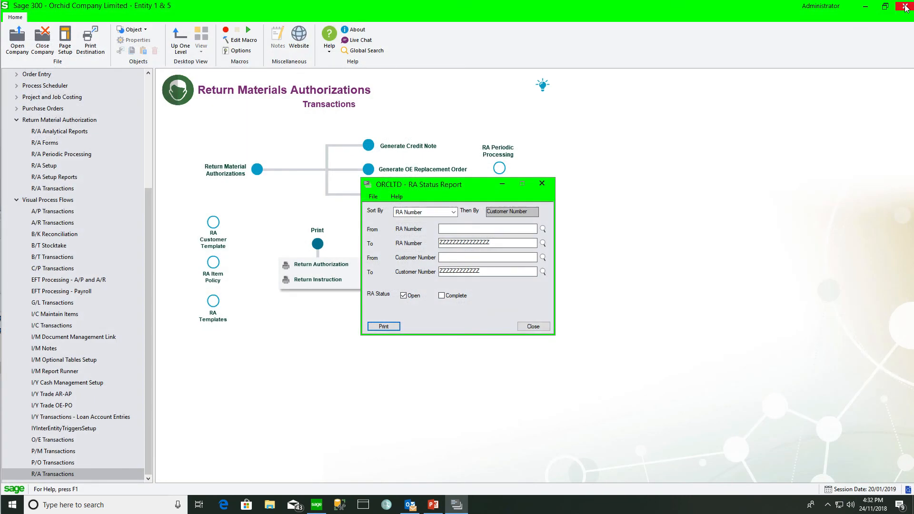
pyautogui.click(529, 326)
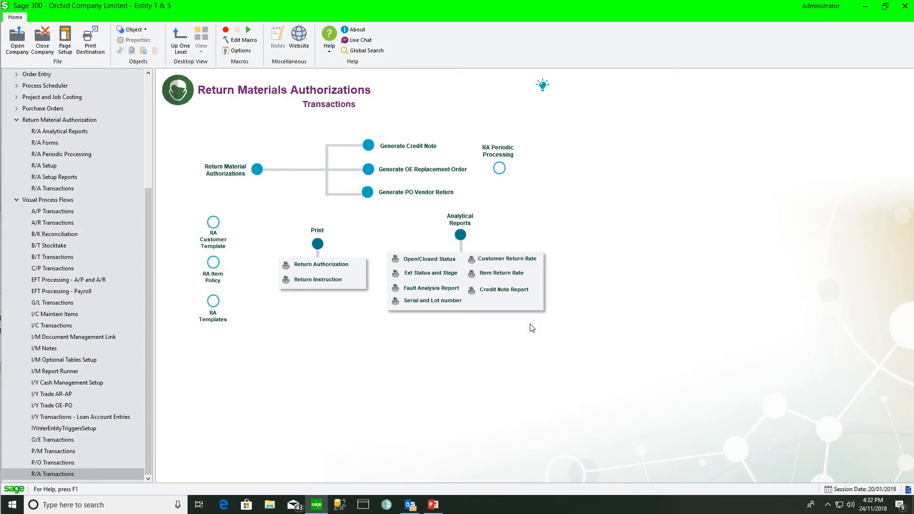
# - Print the RA Stage and Ext Status report for workflow stage 01 to 01
pyautogui.click(435, 274)
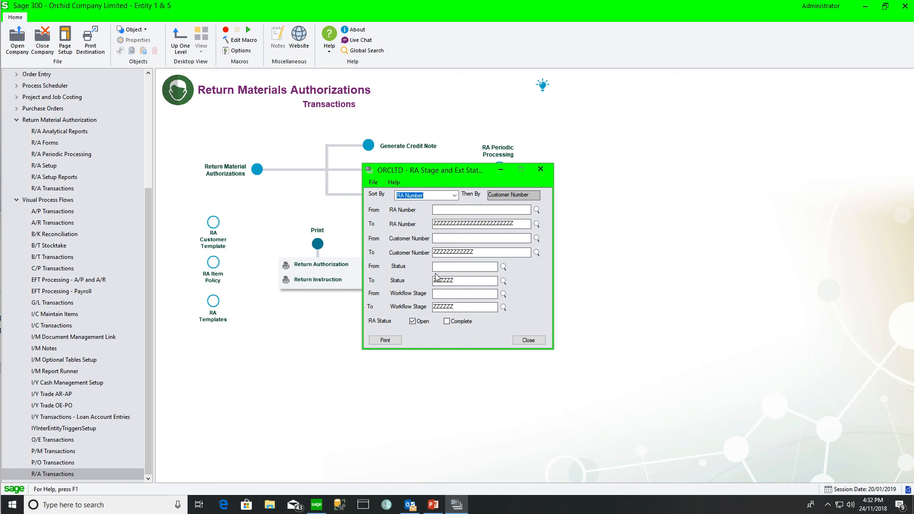
pyautogui.click(442, 266)
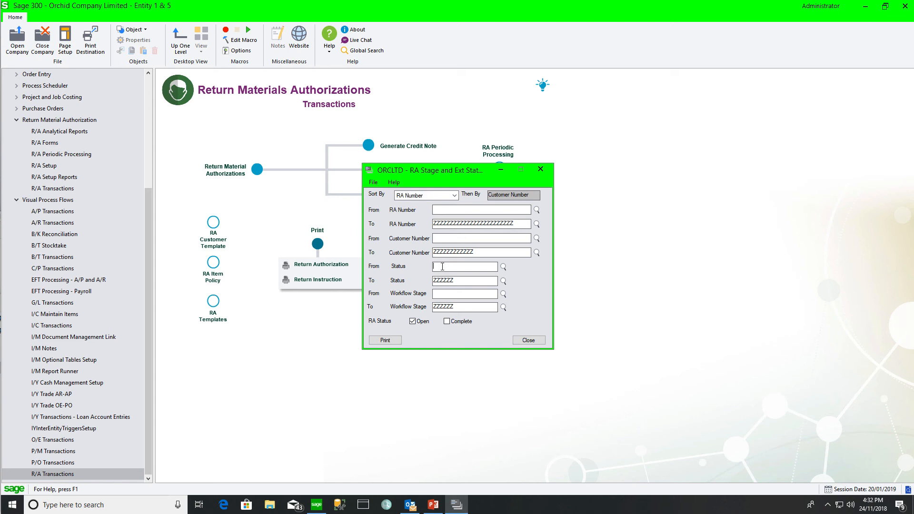
pyautogui.click(439, 294)
pyautogui.write('01')
pyautogui.press('Tab')
pyautogui.write('01')
pyautogui.press('Tab')
pyautogui.click(384, 340)
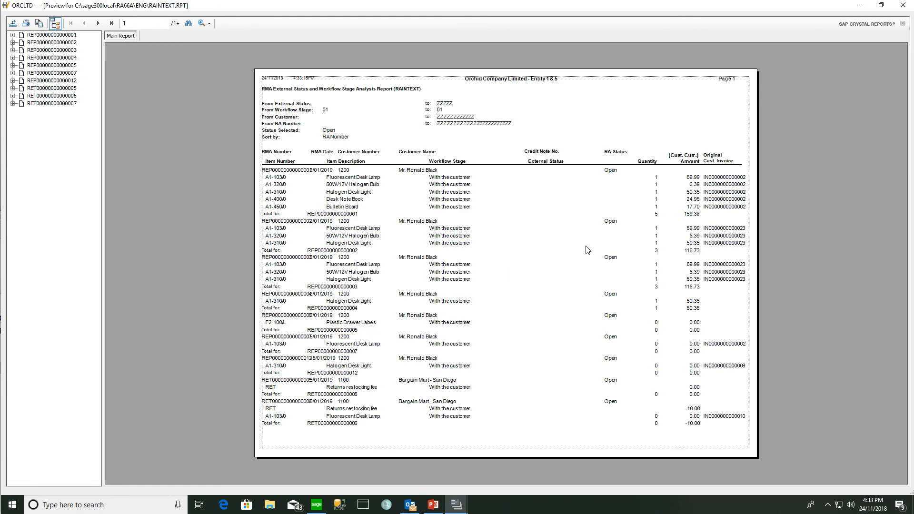
pyautogui.click(903, 5)
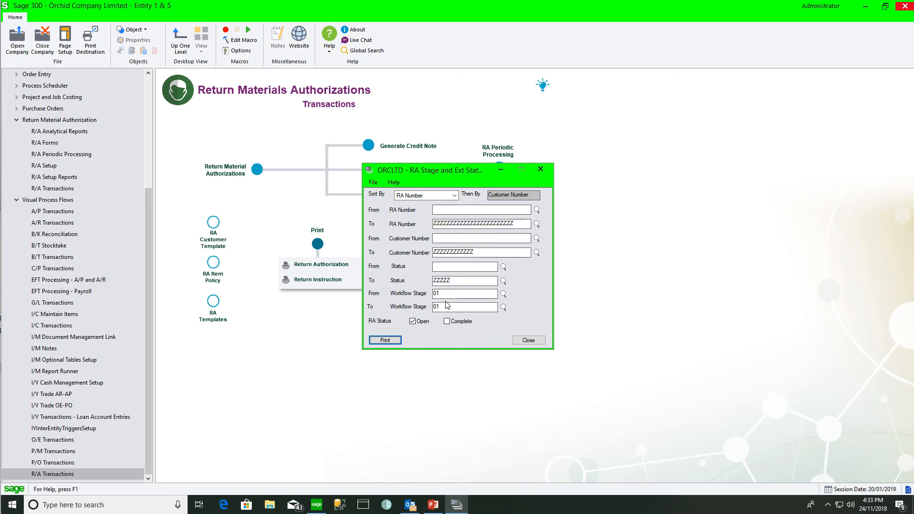
pyautogui.click(528, 341)
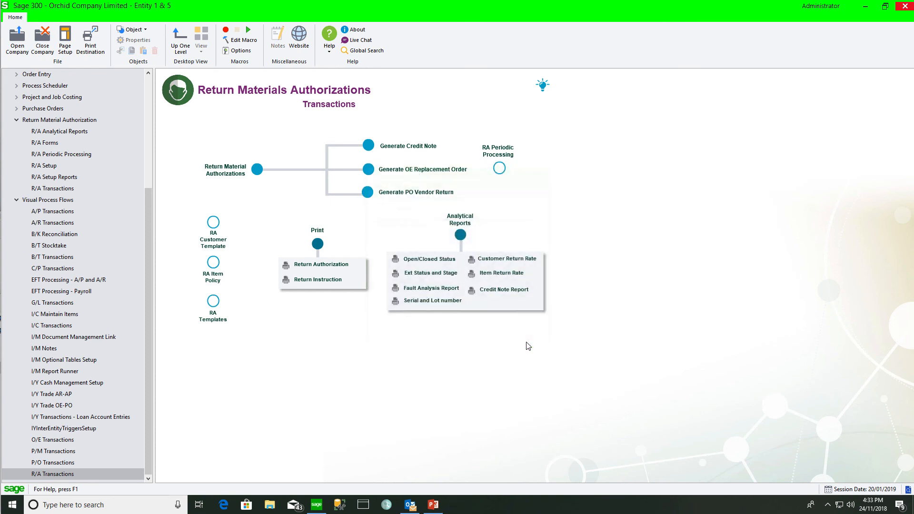
# - Print the Fault Analysis Report with default ranges and only Open status
pyautogui.click(432, 289)
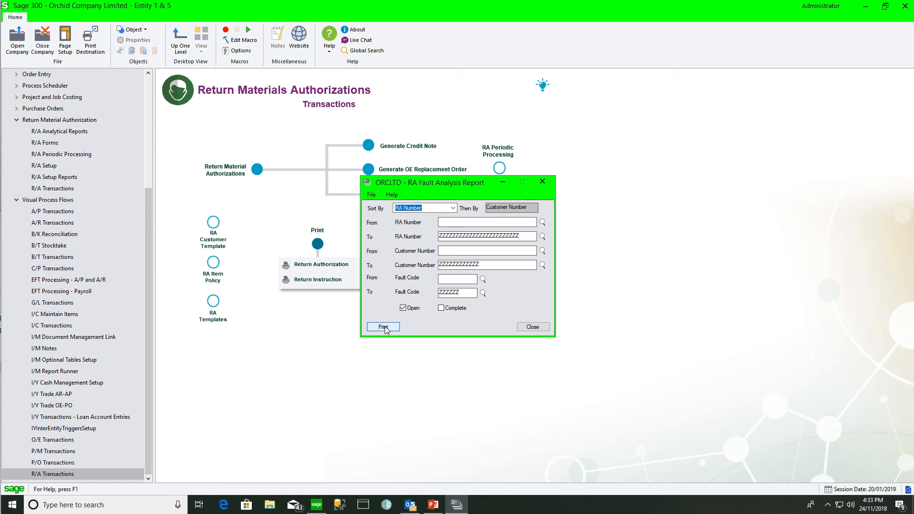
pyautogui.click(383, 327)
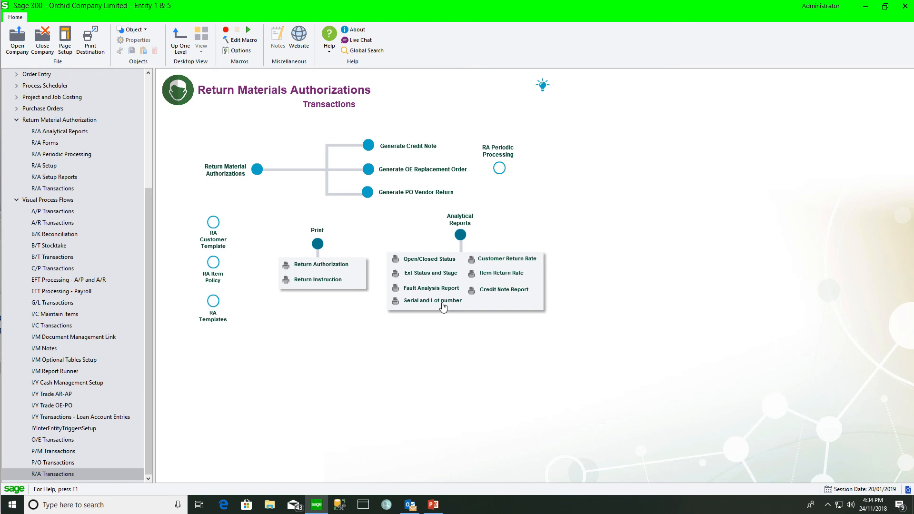
# - Print the summary Customer Return Rate report for 01/01/2019–20/01/2020 without detail lines
pyautogui.click(495, 263)
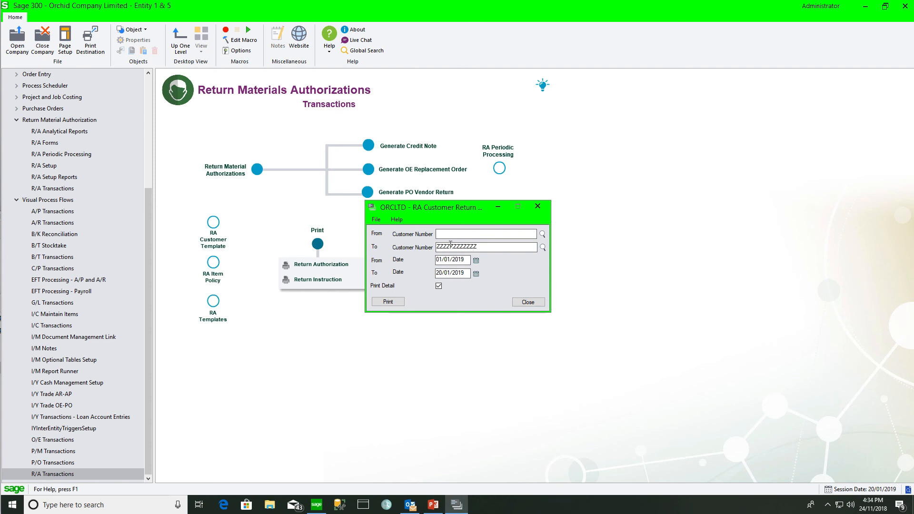
pyautogui.click(438, 286)
pyautogui.press('BackSpace')
pyautogui.press('BackSpace')
pyautogui.write('20')
pyautogui.press('Tab')
pyautogui.click(395, 301)
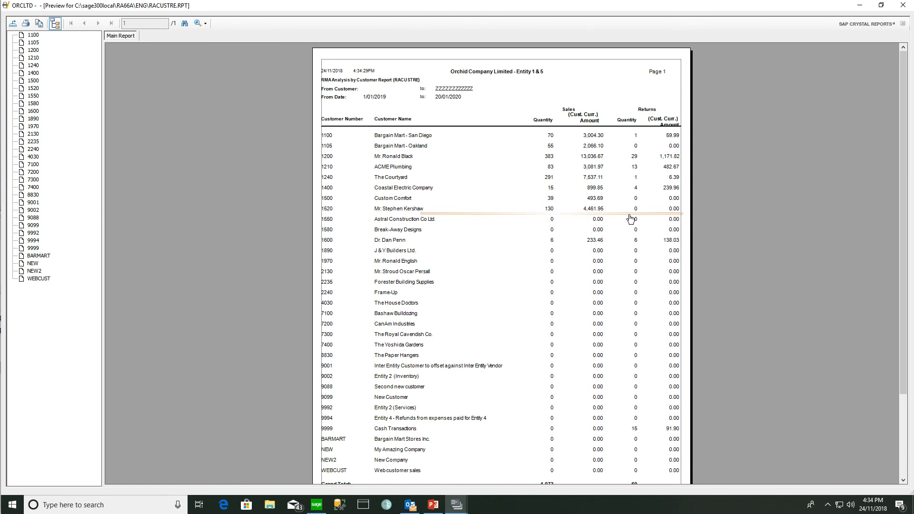
pyautogui.scroll(-3, 630, 218)
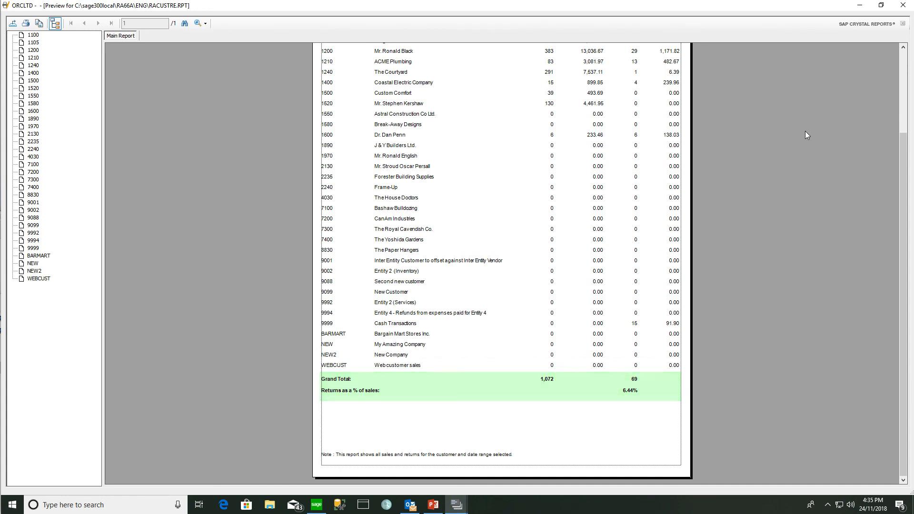
pyautogui.click(902, 6)
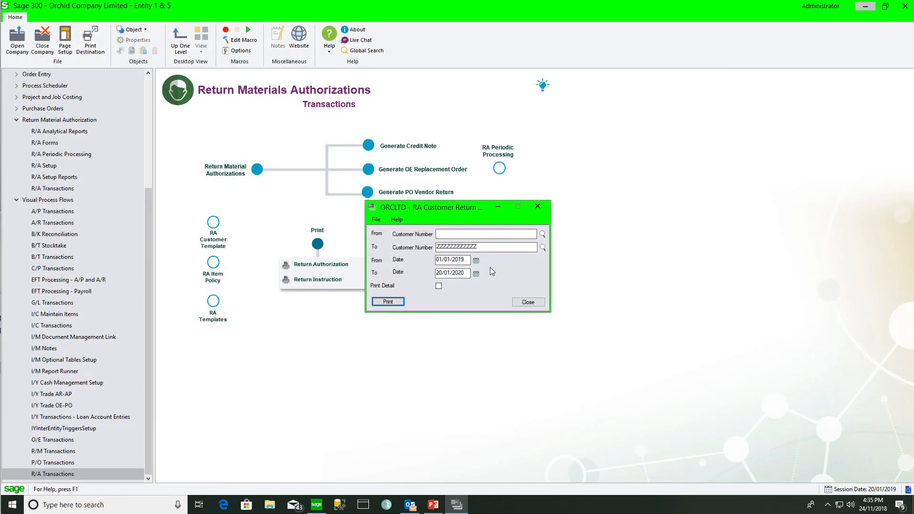
# - Print one customer's detailed return-rate report, reviewing desk lamp, bulb and 7.65% lines
pyautogui.click(448, 231)
pyautogui.write('1200')
pyautogui.press('Tab')
pyautogui.click(438, 286)
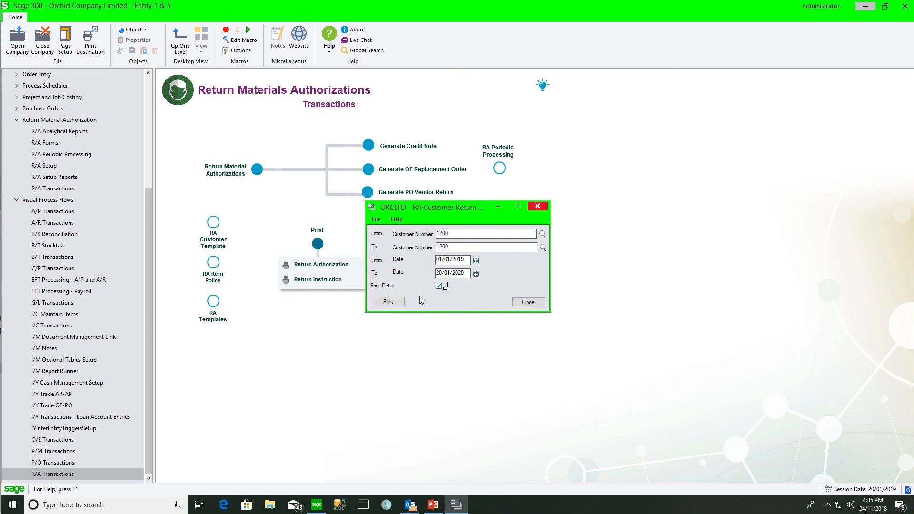
pyautogui.click(396, 301)
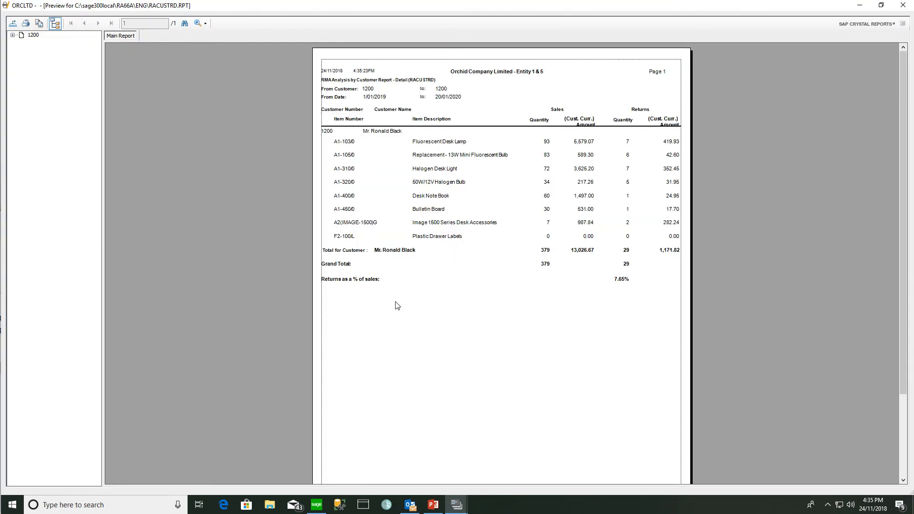
pyautogui.click(540, 146)
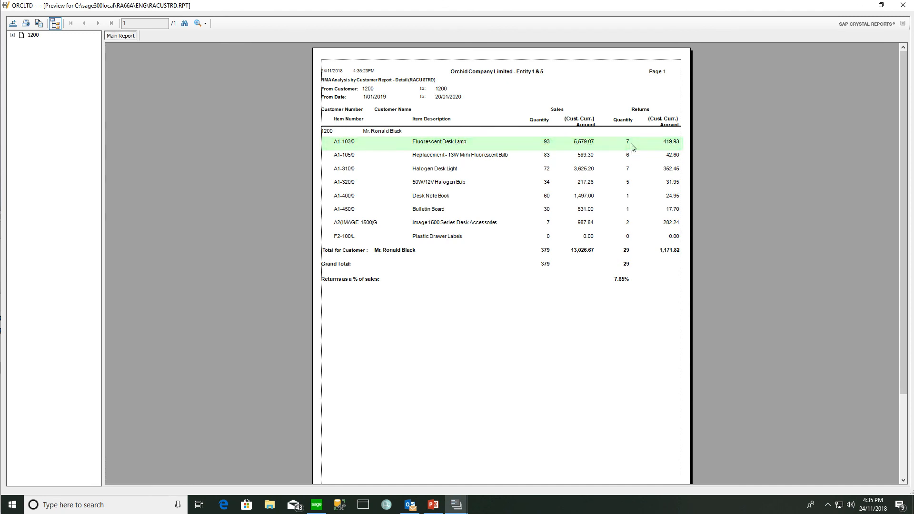
pyautogui.click(562, 152)
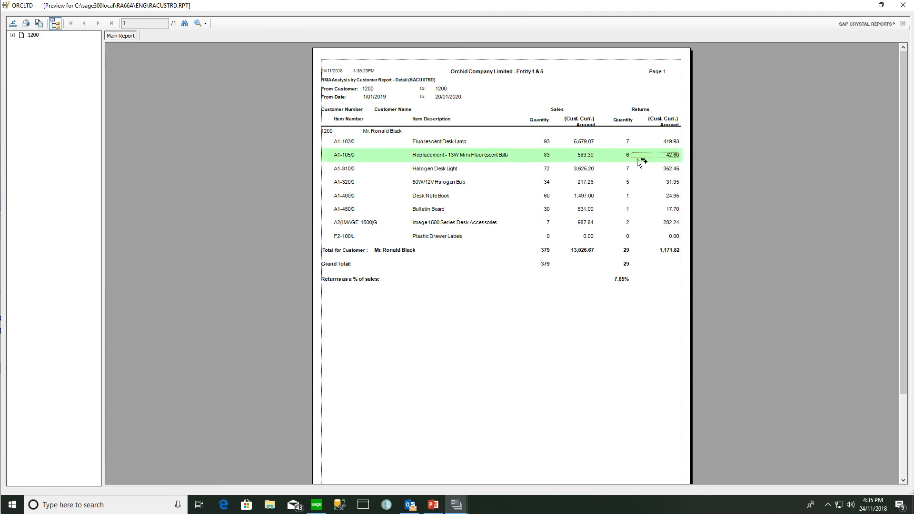
pyautogui.click(622, 285)
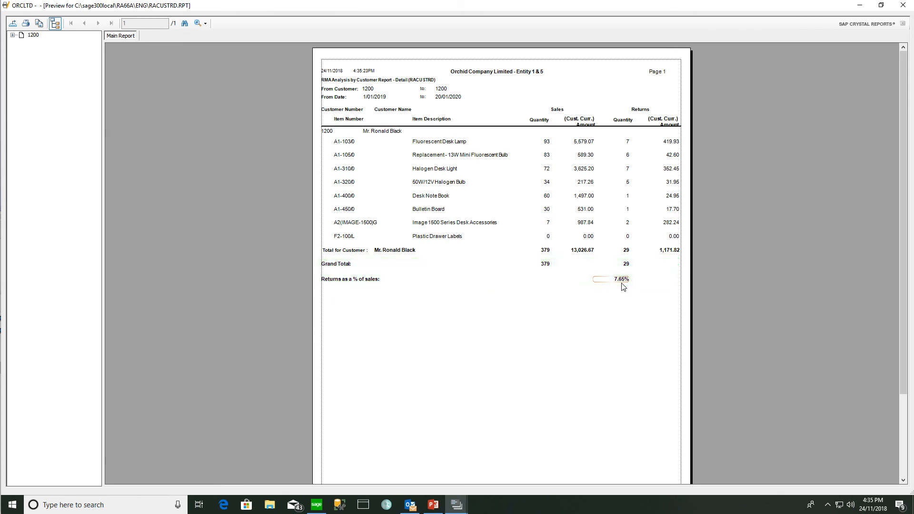
pyautogui.click(903, 5)
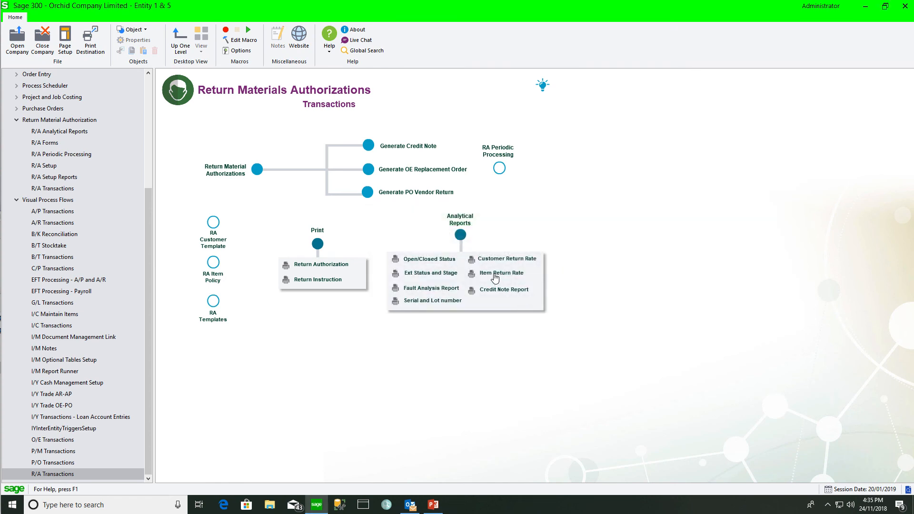
# - Print the Item Return Rate report with To date 20/01/2020 and review the preview
pyautogui.click(495, 276)
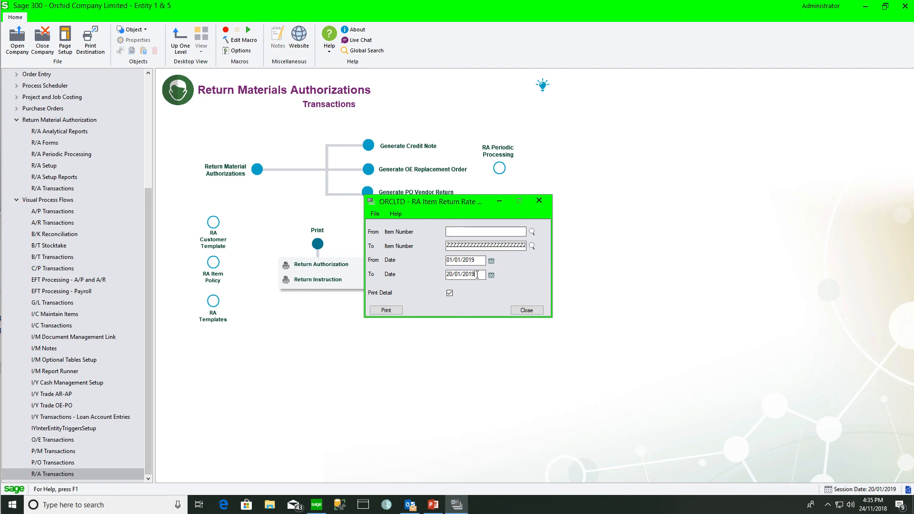
pyautogui.click(477, 275)
pyautogui.press('BackSpace')
pyautogui.press('BackSpace')
pyautogui.write('20')
pyautogui.press('Tab')
pyautogui.click(395, 310)
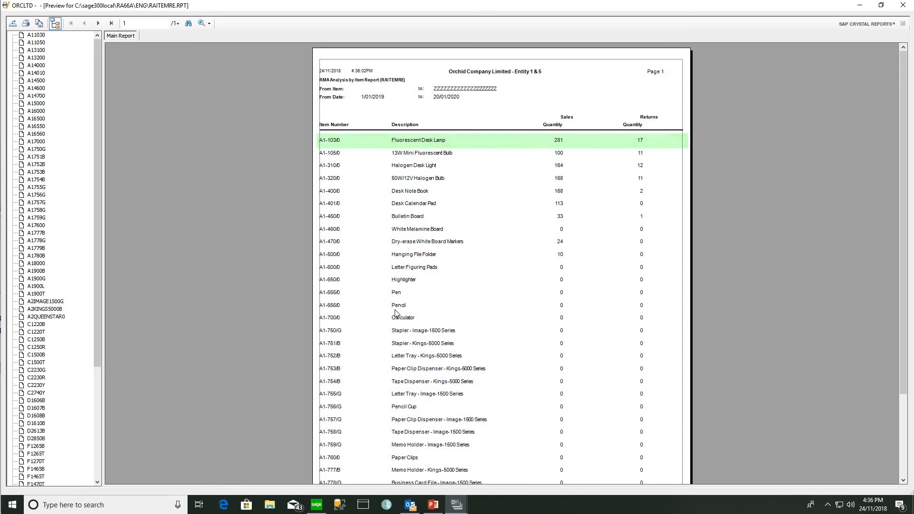
pyautogui.click(903, 6)
# - Print a detailed return-rate report for items A1-103/0 to A1-105/0, showing 10.73% returns
pyautogui.click(532, 232)
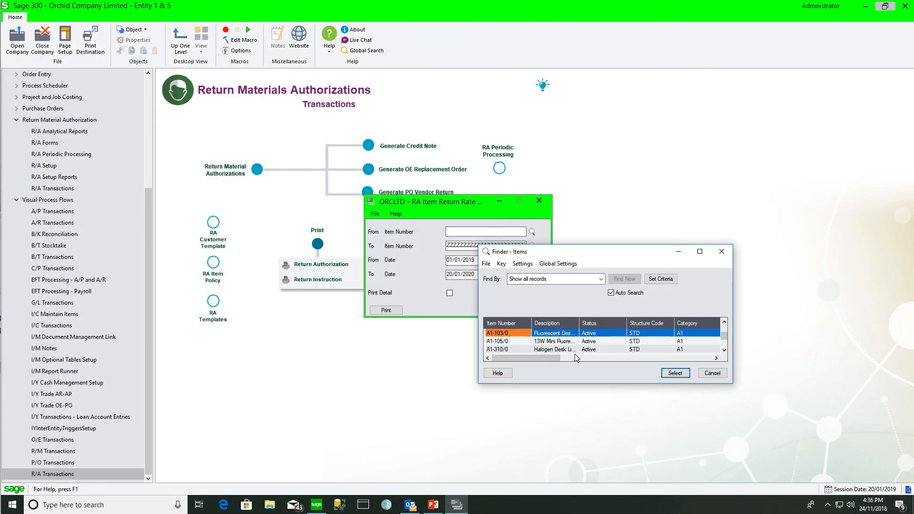
pyautogui.click(676, 373)
pyautogui.click(532, 246)
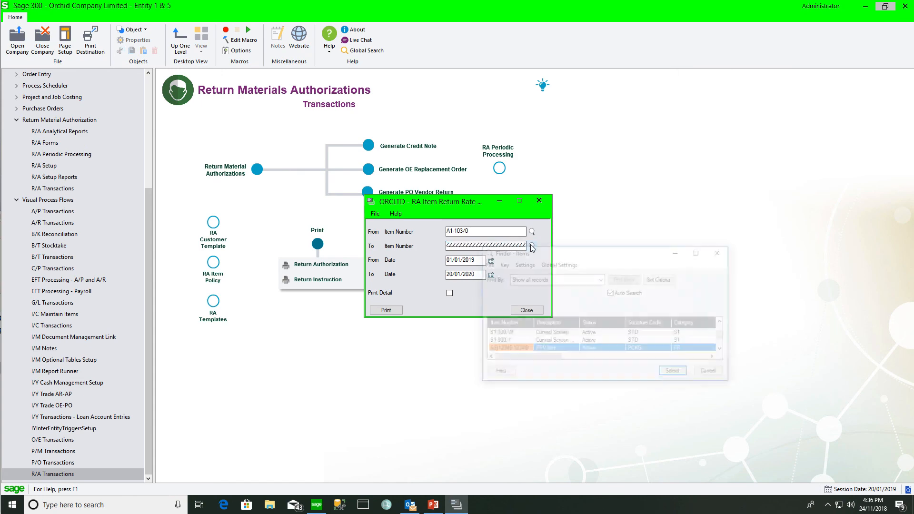
pyautogui.moveTo(719, 336); pyautogui.dragTo(720, 326)
pyautogui.click(685, 340)
pyautogui.click(674, 372)
pyautogui.click(450, 294)
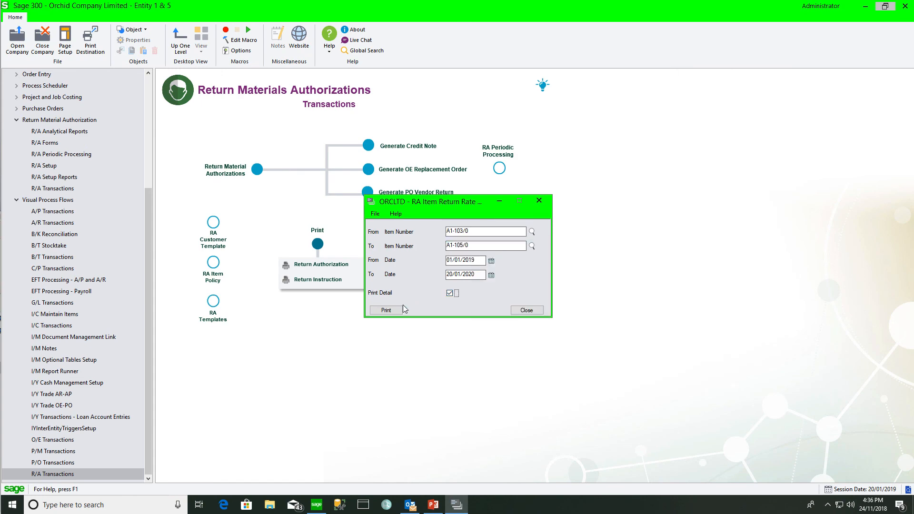
pyautogui.click(391, 310)
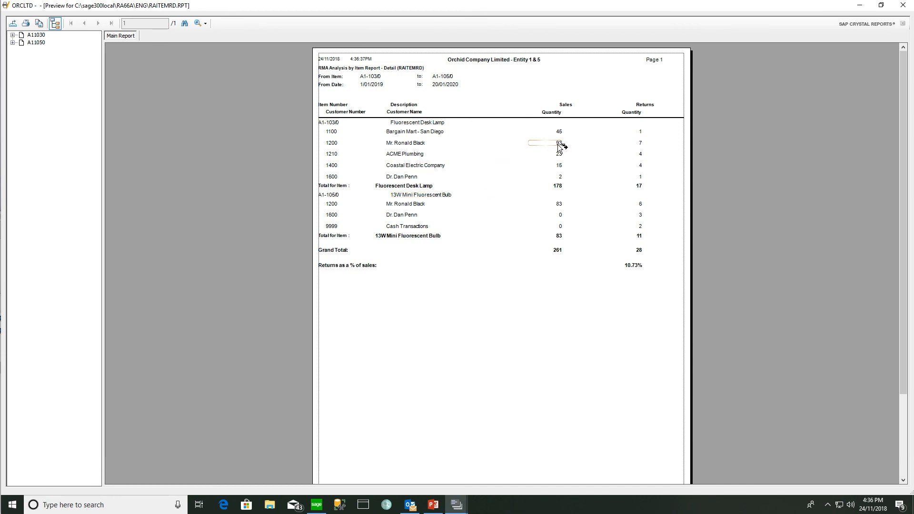
pyautogui.click(638, 147)
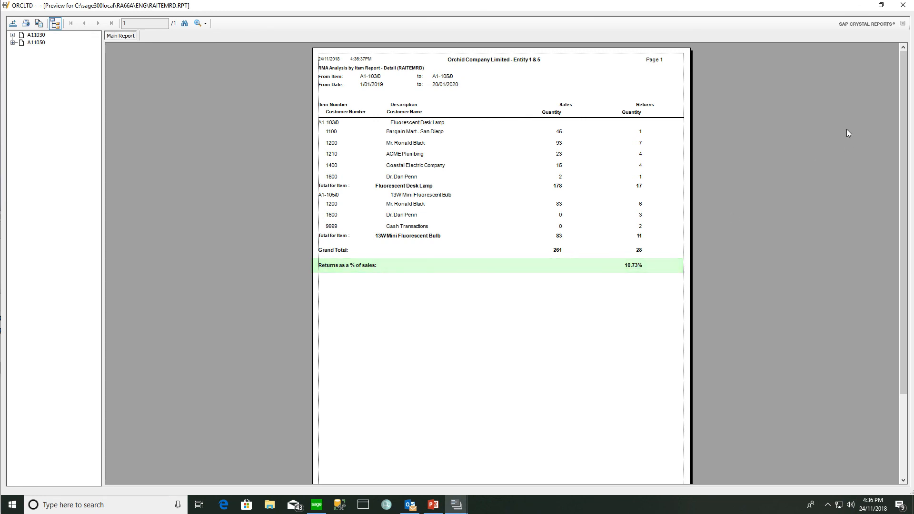
pyautogui.click(903, 5)
pyautogui.click(539, 200)
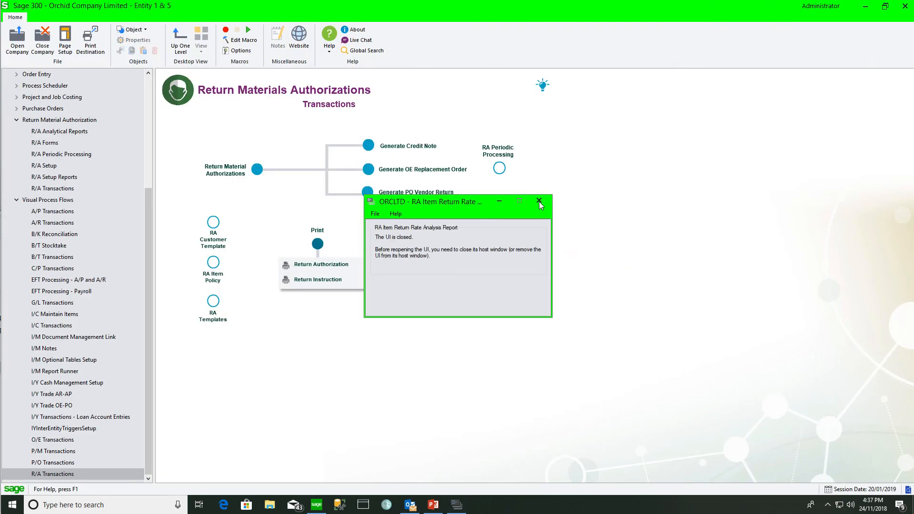
# - In RMA Periodic Processing, clear completed and expired RMA documents through 20/01/2019
pyautogui.click(498, 168)
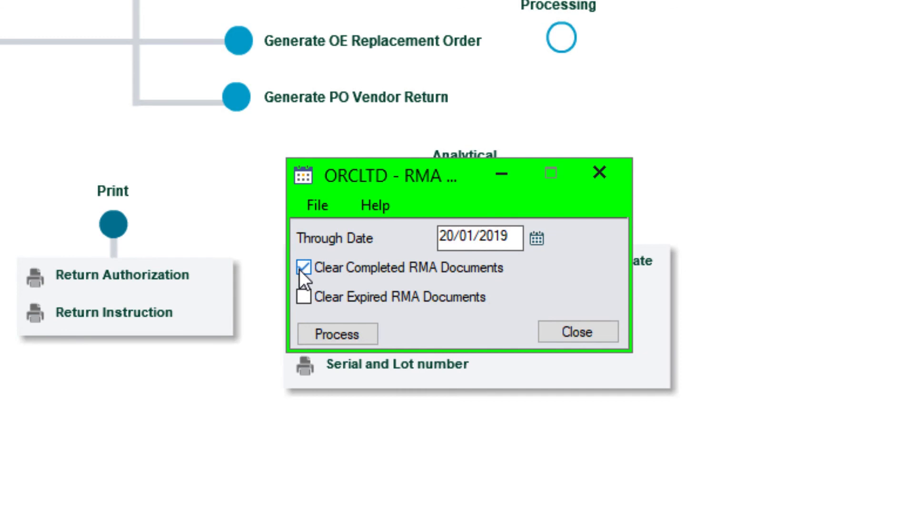
pyautogui.click(307, 299)
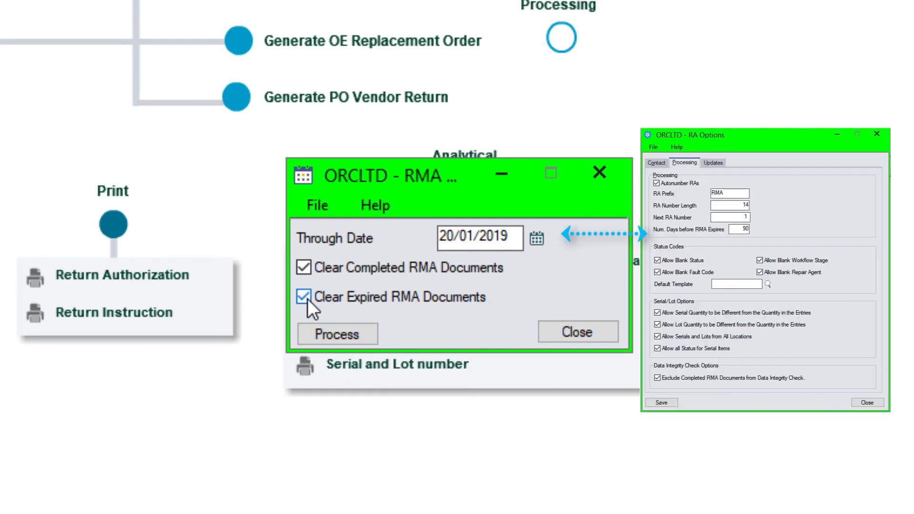